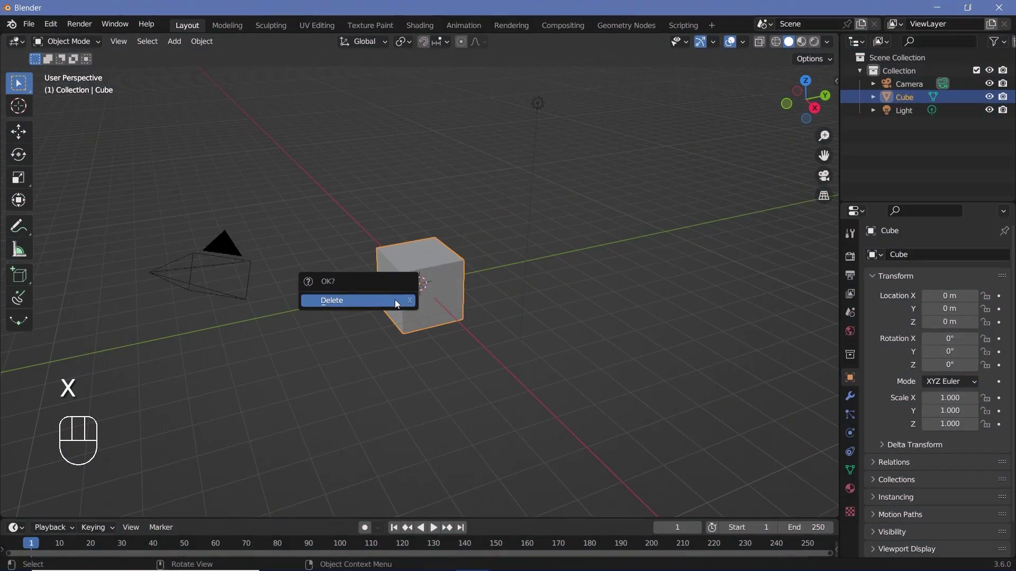
Step: Delete the default cube and add a mesh circle with 40 vertices at the origin
left_click(395, 300)
mouse_move(408, 295)
middle_mouse_down()
mouse_move(438, 324)
mouse_move(401, 309)
middle_mouse_up()
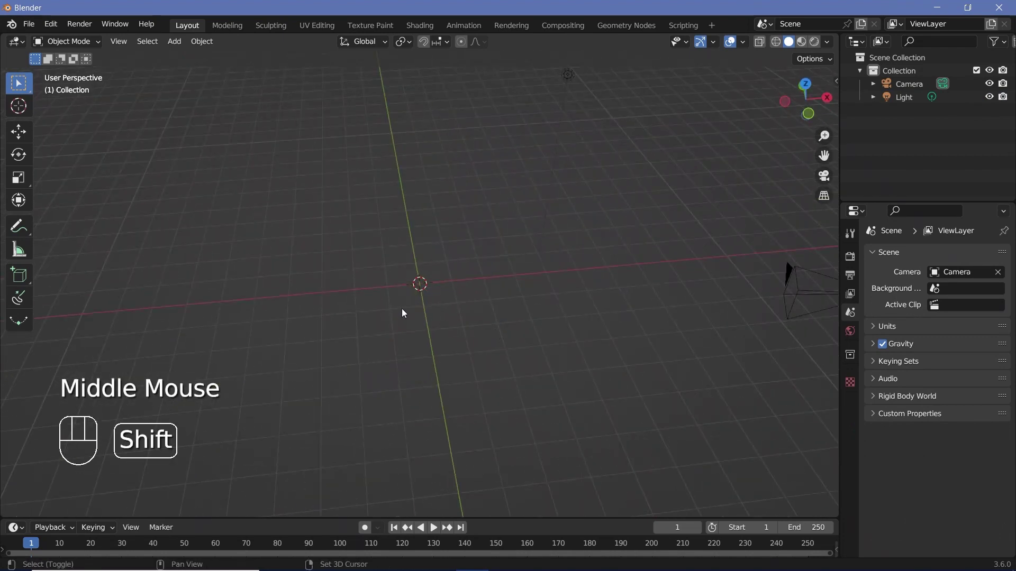
key("shift+a")
mouse_move(401, 309)
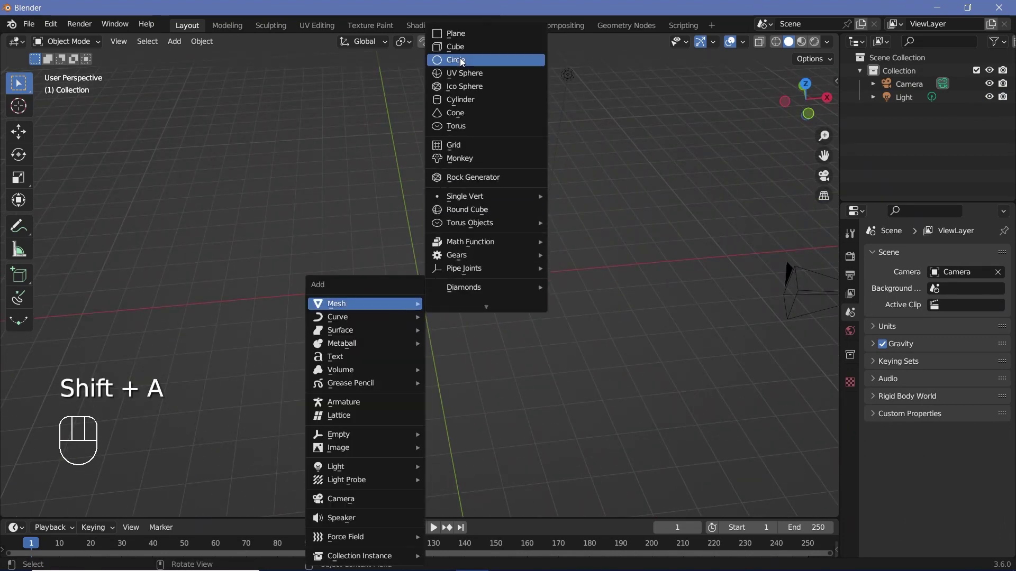
left_click(463, 61)
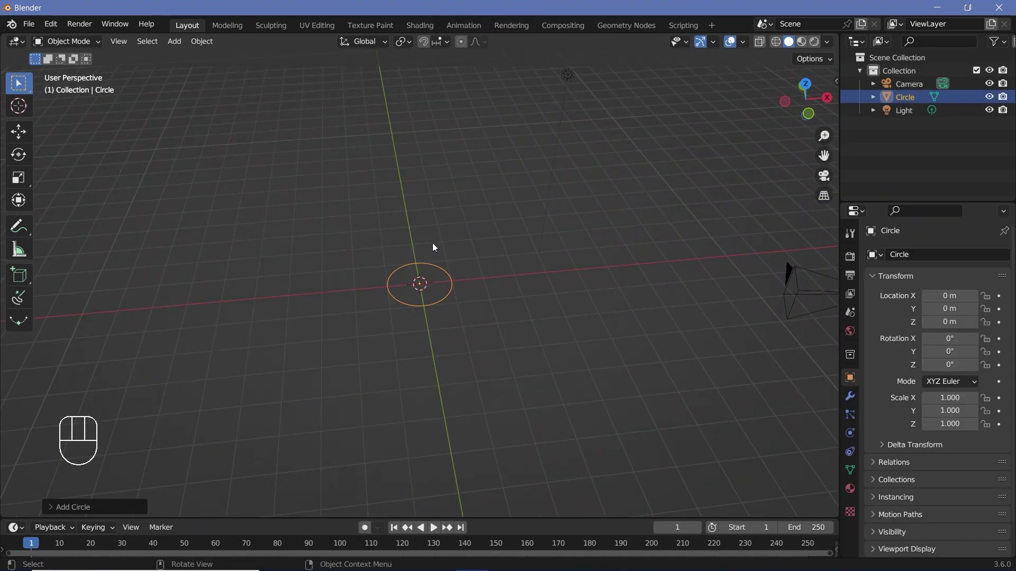
left_click(50, 507)
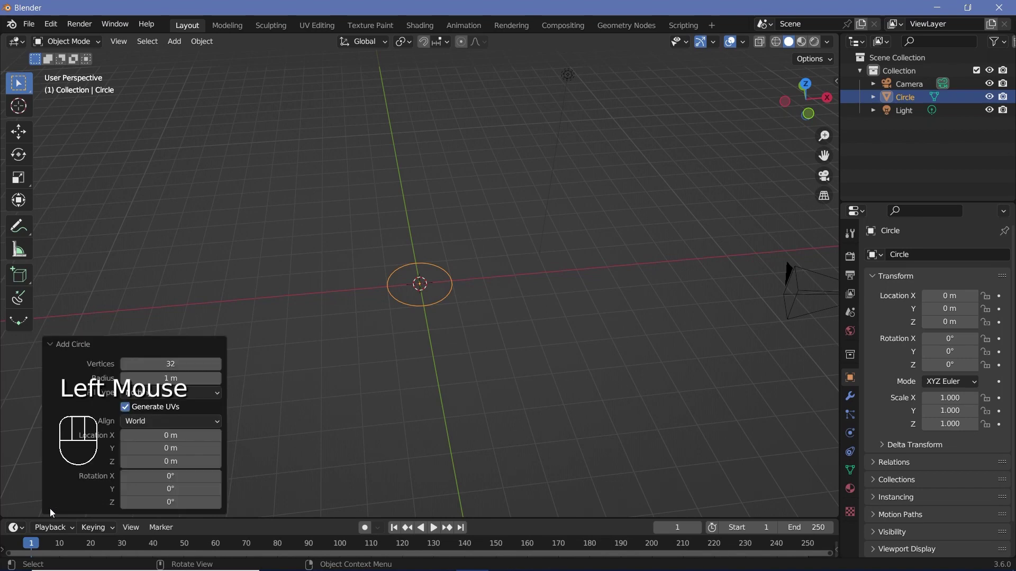
left_click(174, 367)
type("40")
key("Return")
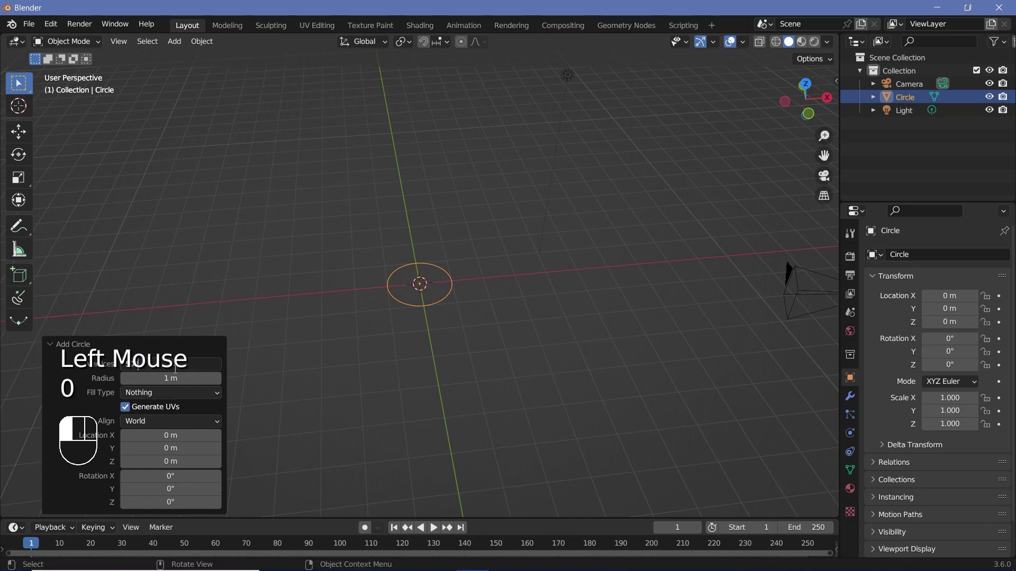
Step: From top view, enter Edit Mode and fill the circle outline with a face
key("KP_7")
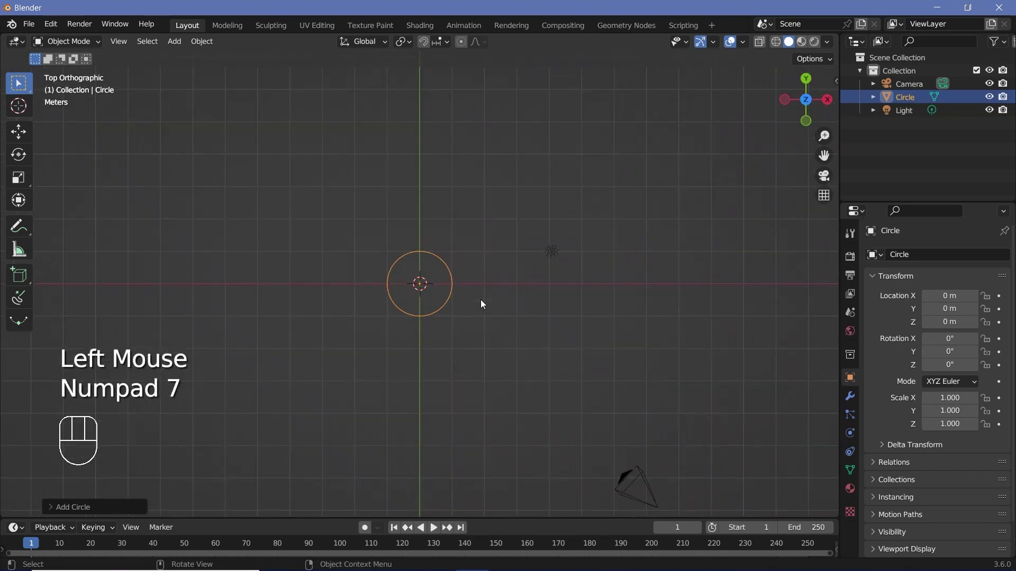
scroll(481, 299, "up", 1)
scroll(481, 300, "down", 1)
scroll(480, 299, "up", 4)
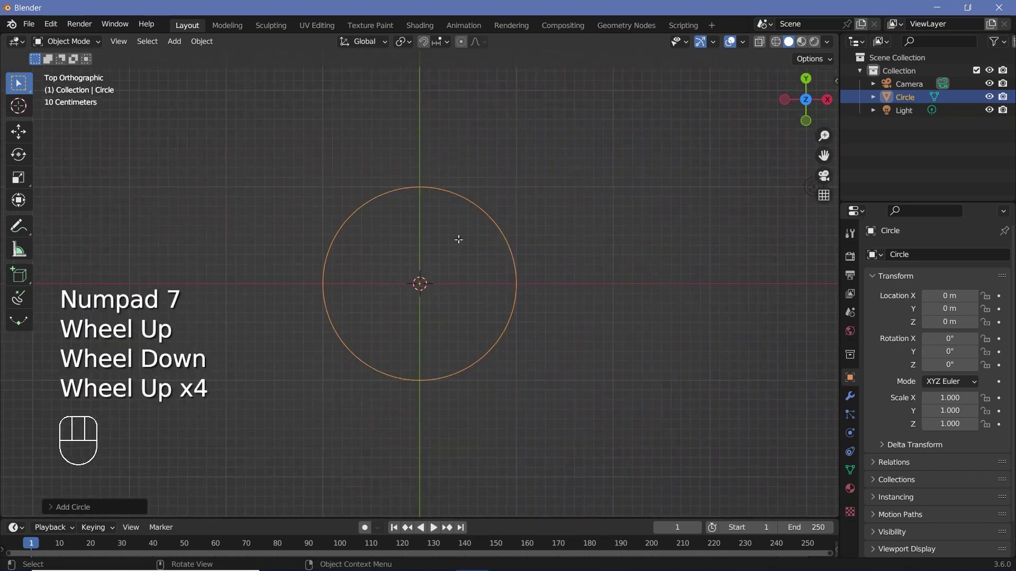
key("Tab")
left_click(94, 42)
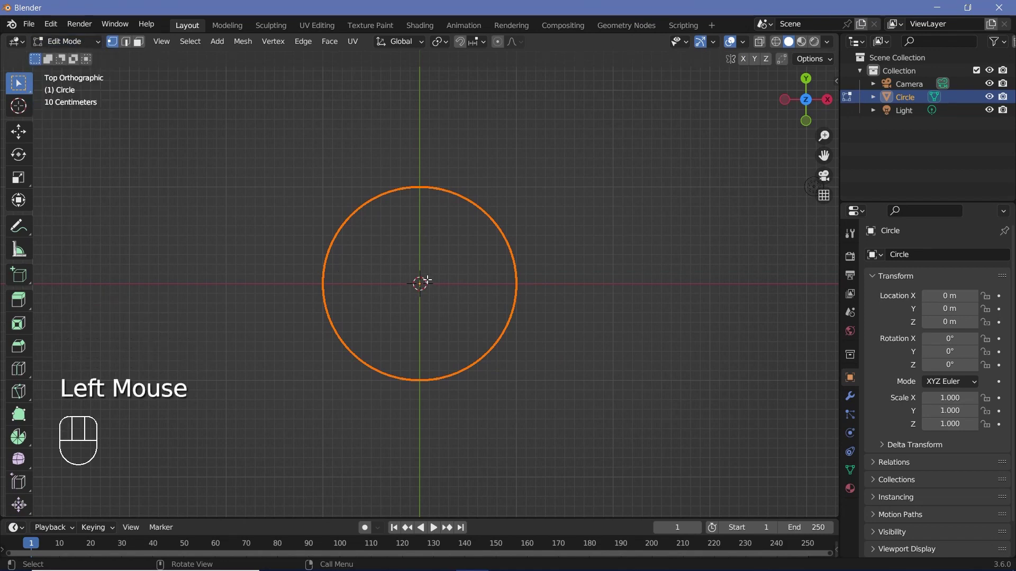
key("f")
key("Return")
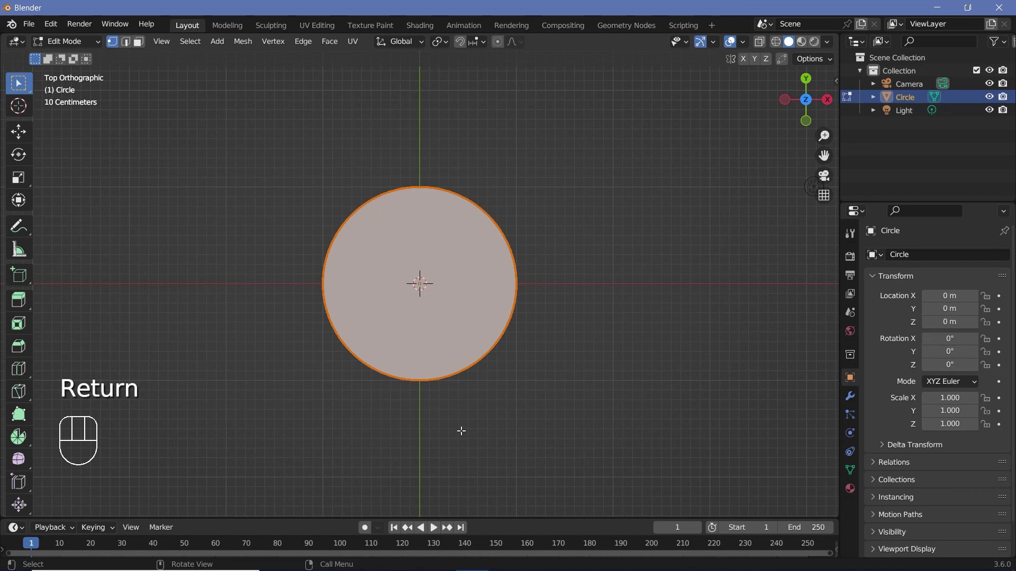
Step: From front view, extrude the face 0.2 m upward into a solid disc
key("KP_1")
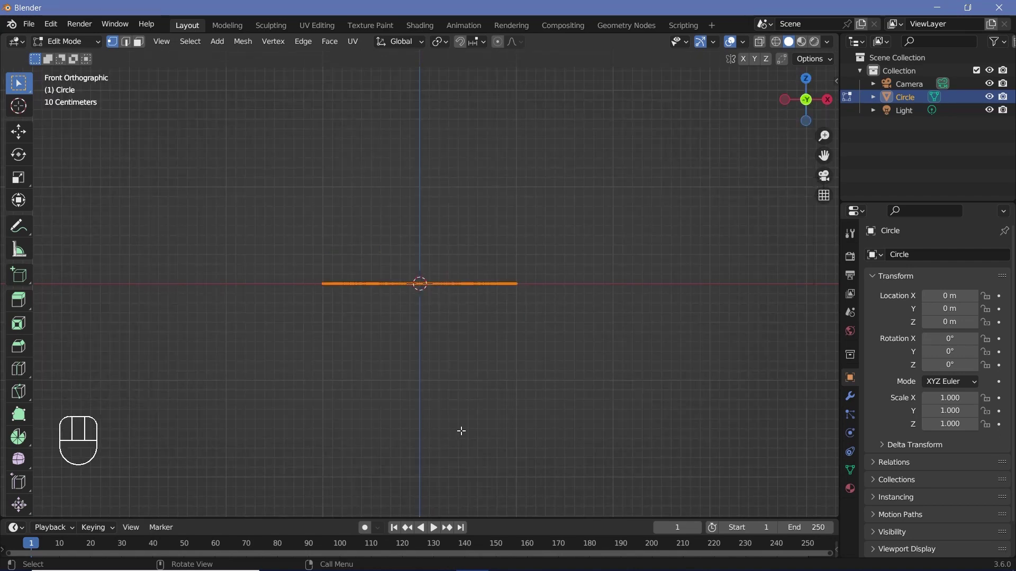
key("e")
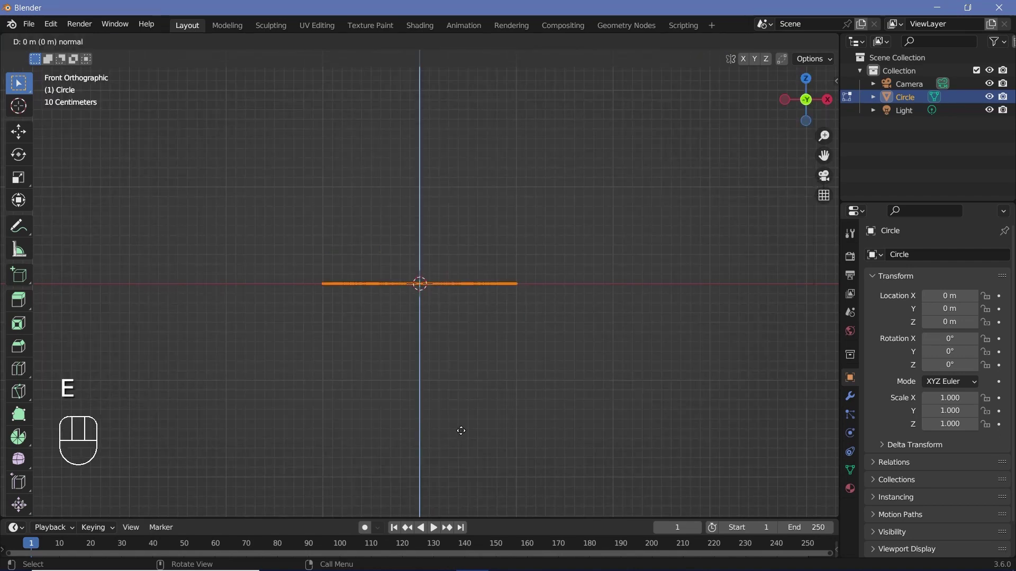
type("0.1")
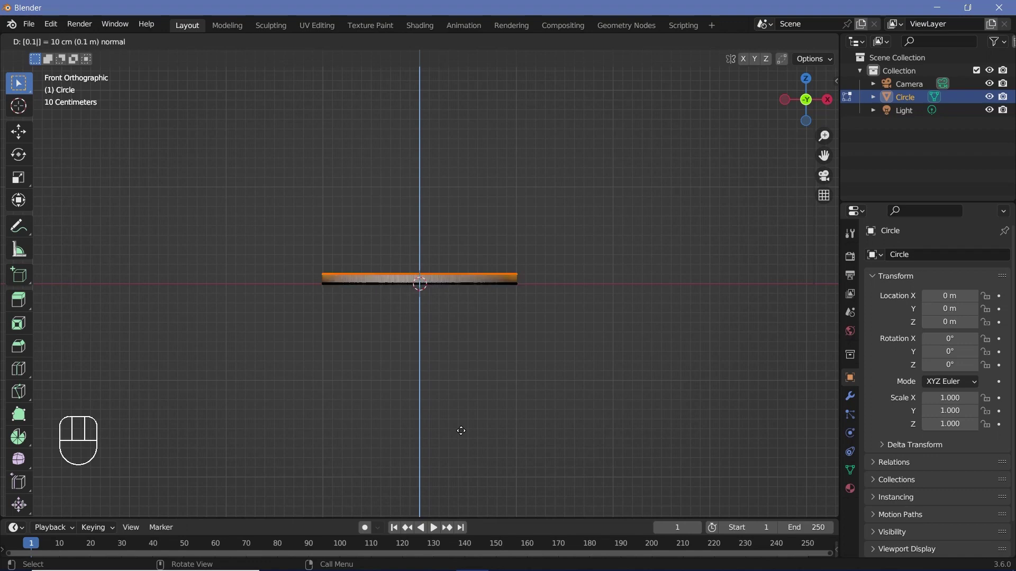
key("BackSpace")
type("2")
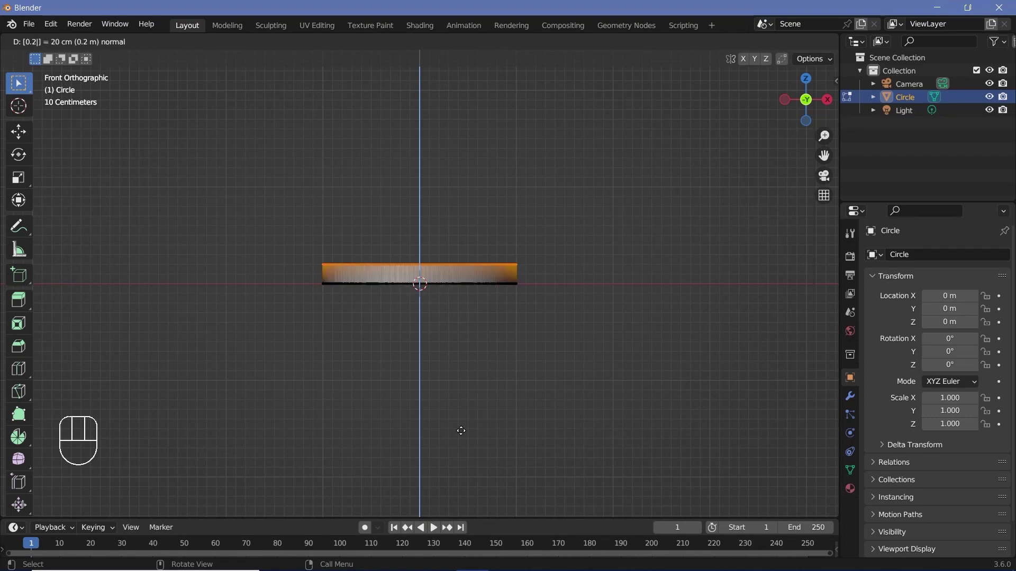
key("Return")
middle_click_drag(461, 431, 576, 330)
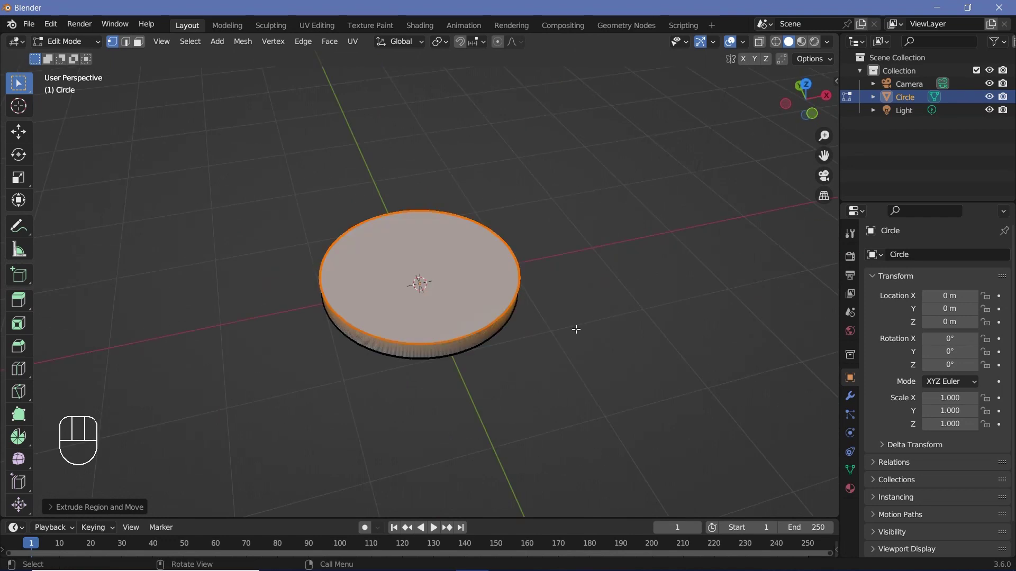
Step: In face select mode, select the full loop of side faces around the disc
middle_click_drag(455, 357, 383, 271)
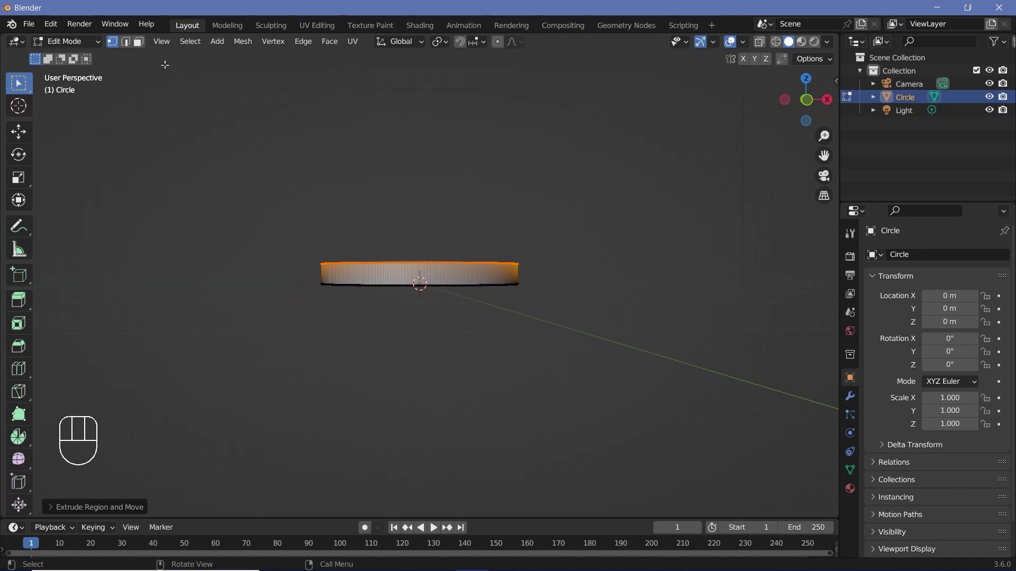
left_click(139, 42)
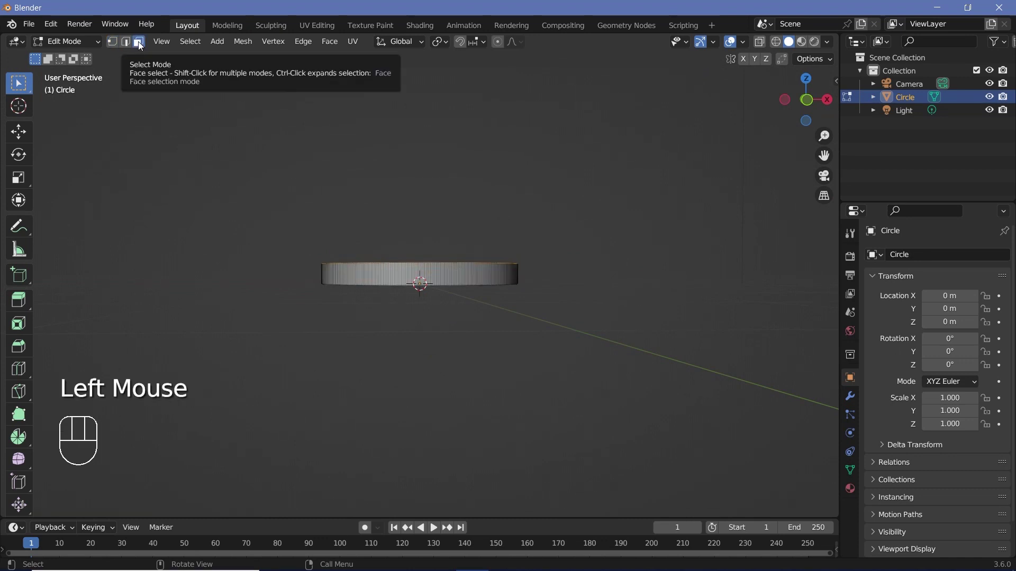
double_click(400, 275)
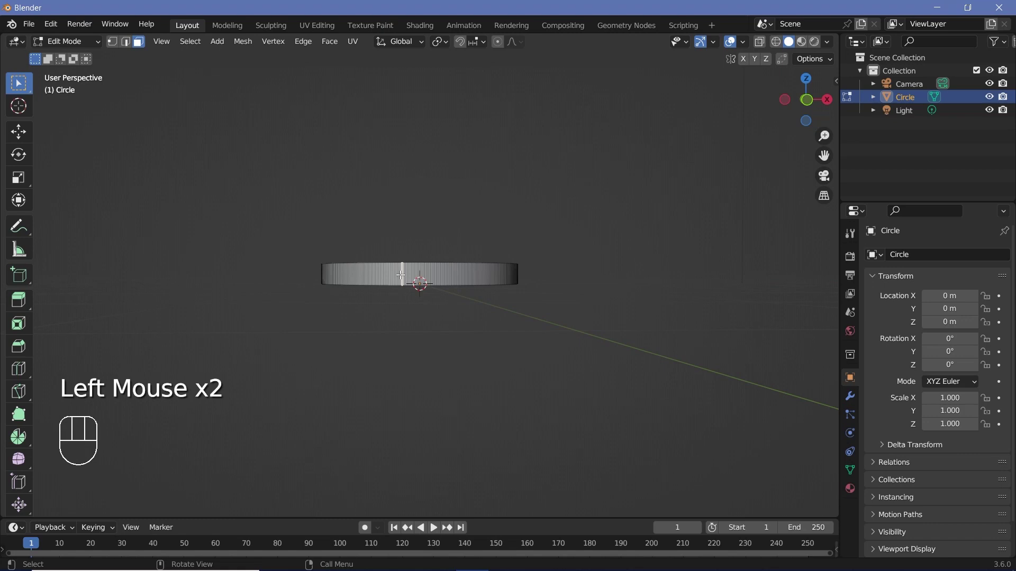
scroll(401, 275, "up", 6)
scroll(397, 273, "down", 3)
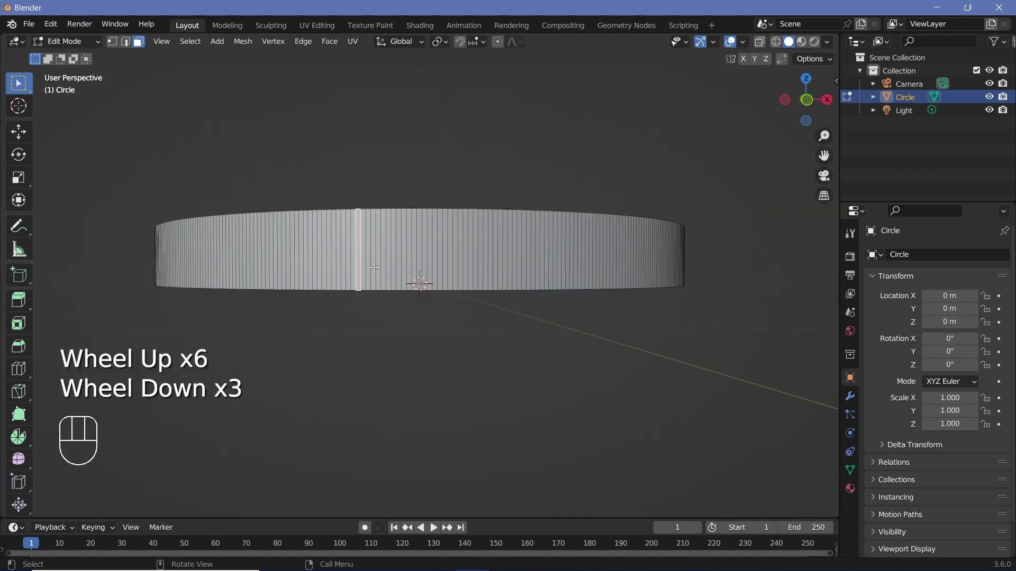
double_click(318, 265, "alt+shift")
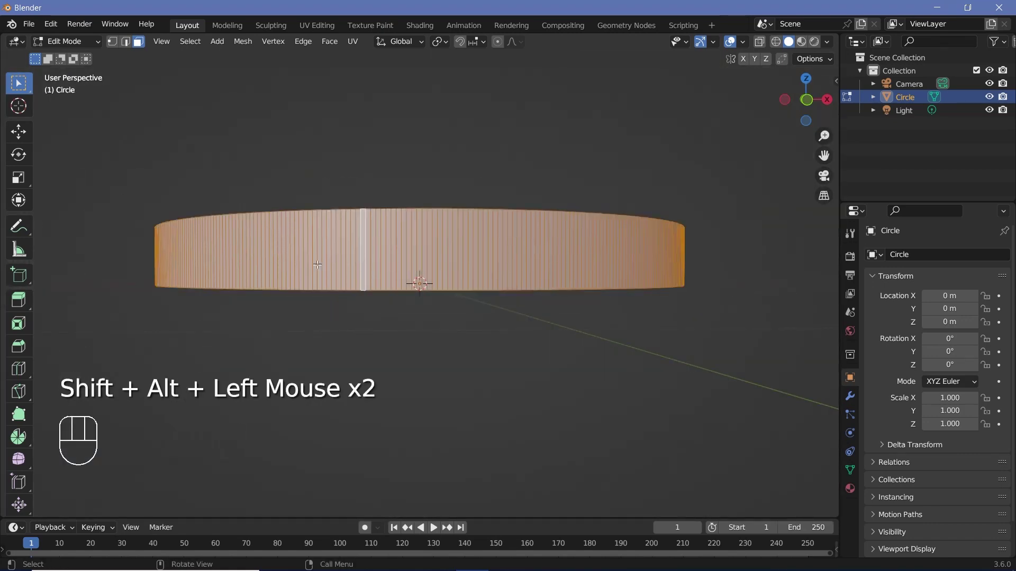
scroll(635, 271, "down", 1)
middle_click_drag(635, 271, 629, 295)
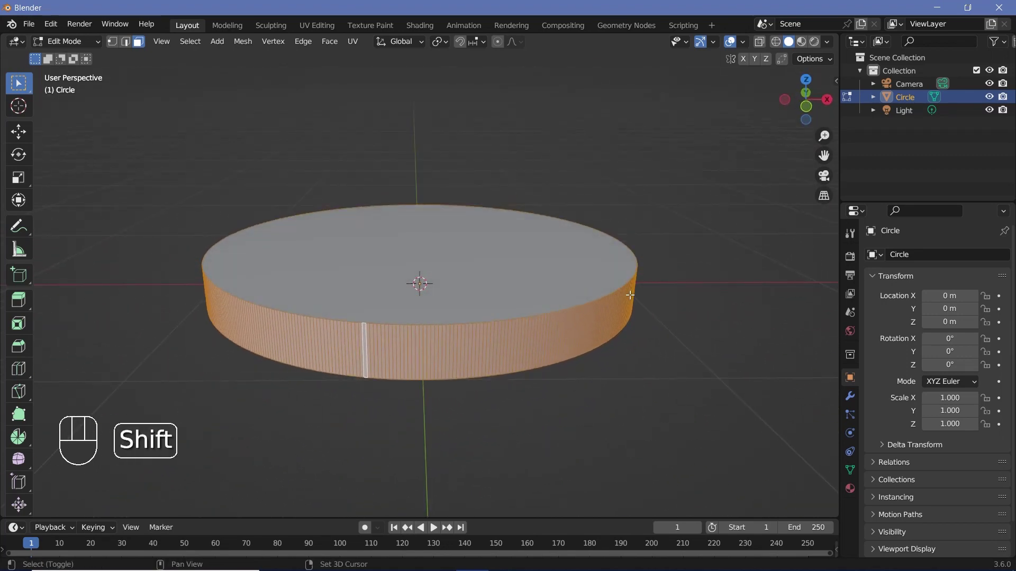
Step: Duplicate the side faces in place and separate the selection into its own object
key("shift+d")
right_click(630, 294)
key("Tab")
key("Tab")
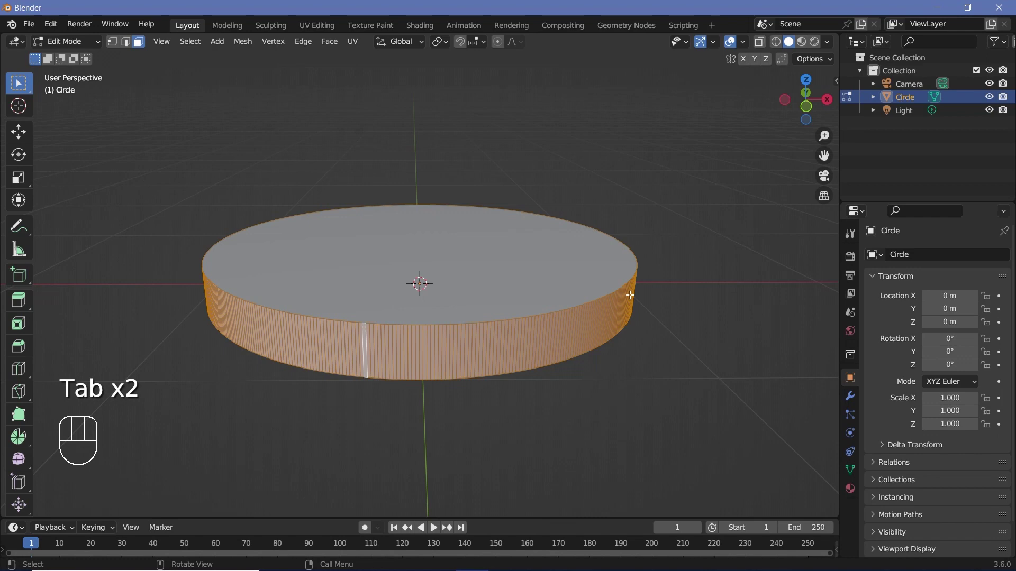
key("p")
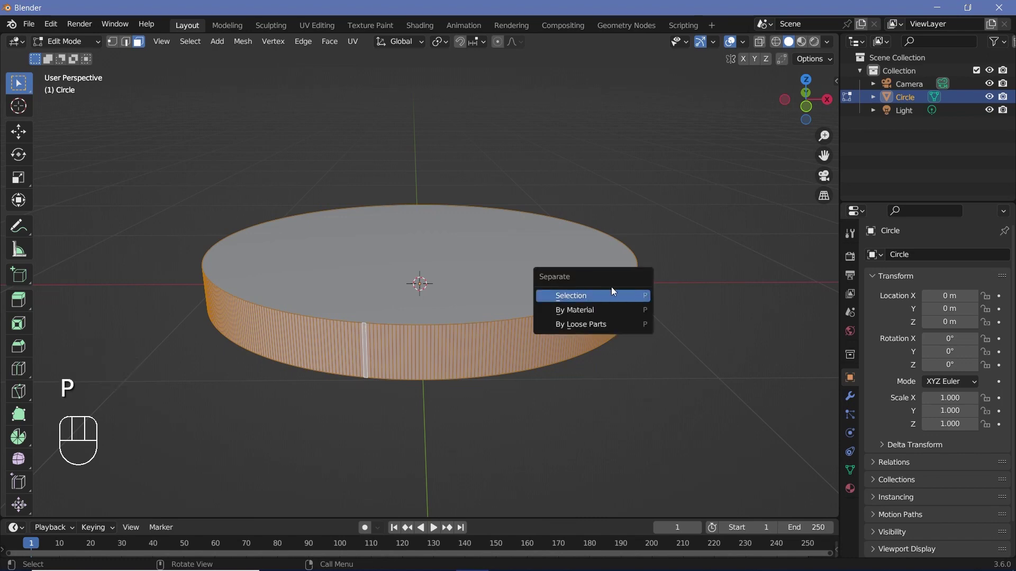
left_click(630, 296)
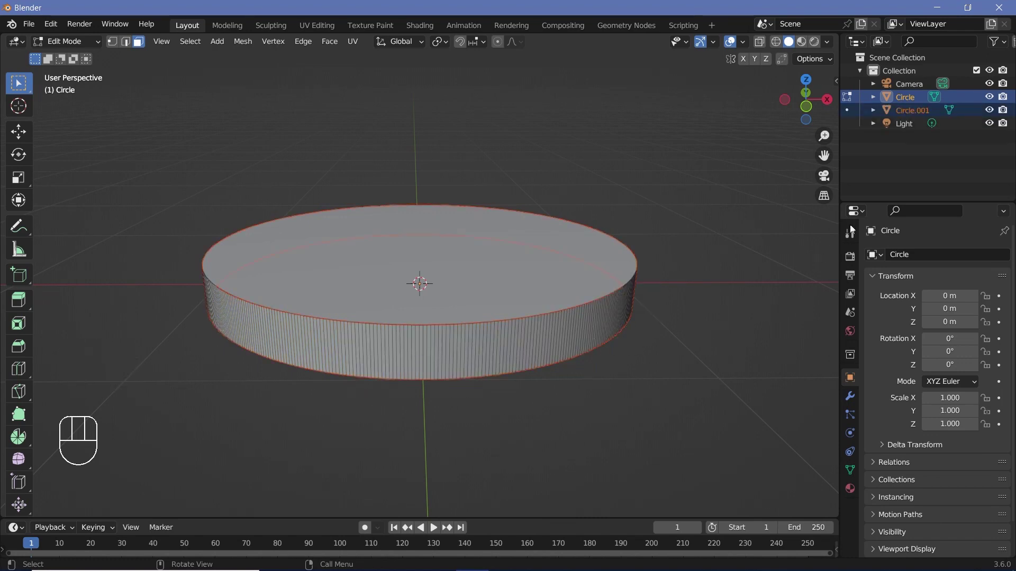
Step: Rename Circle to 'Logo' and Circle.001 to 'Ring' in the Outliner
left_click(905, 99)
left_click(913, 110)
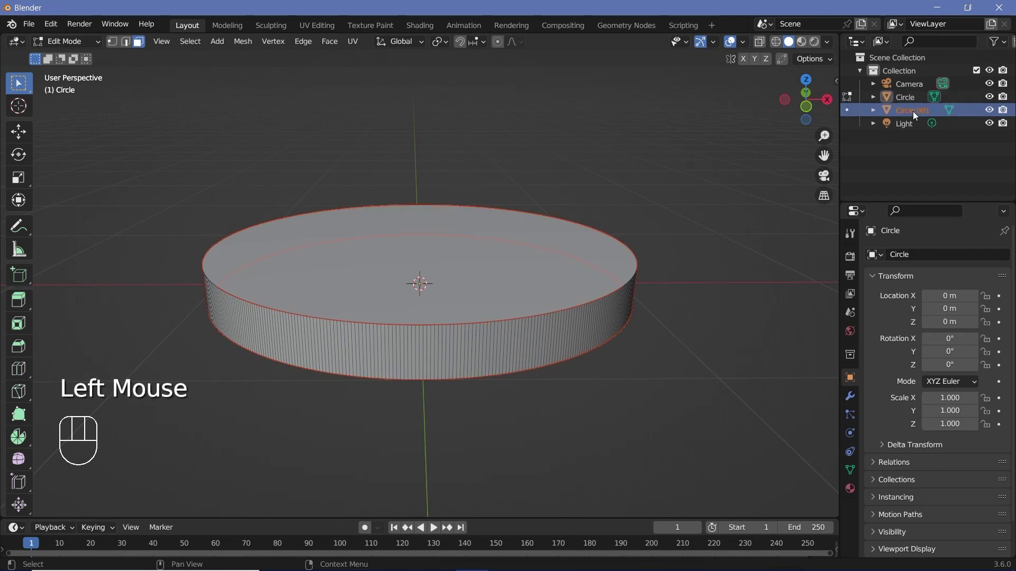
double_click(906, 97)
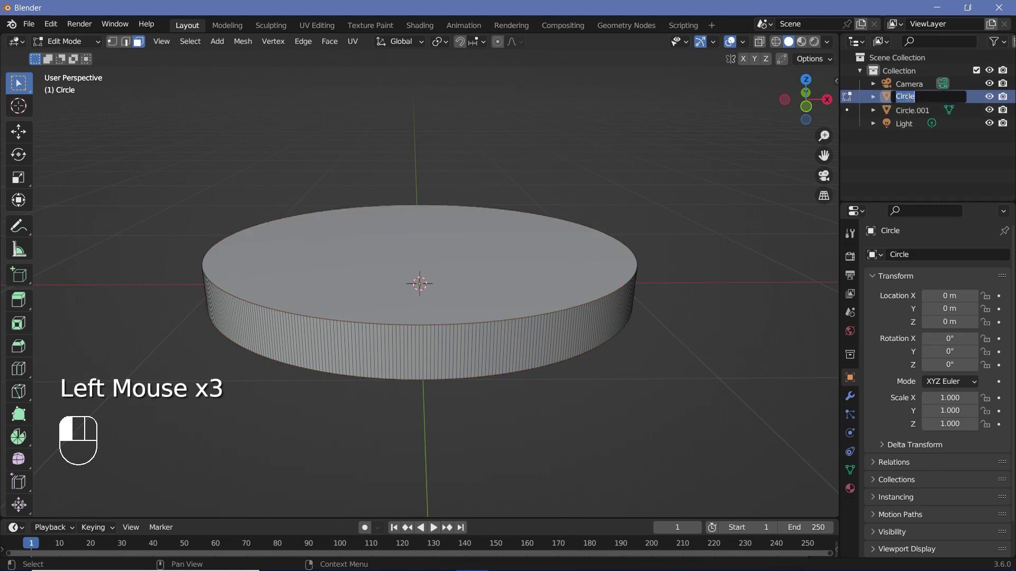
type("Logo")
key("Return")
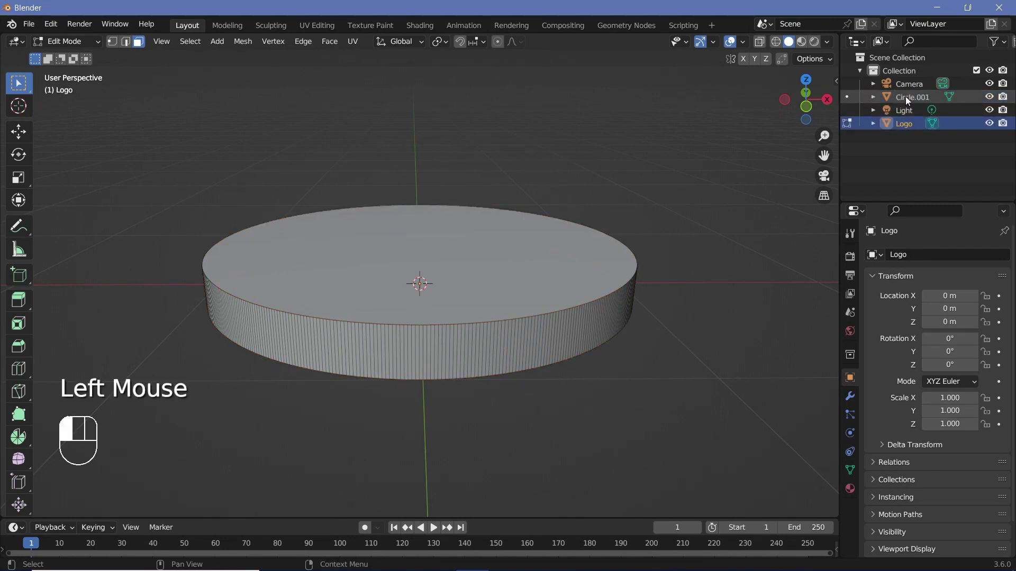
double_click(906, 96)
type("Ring")
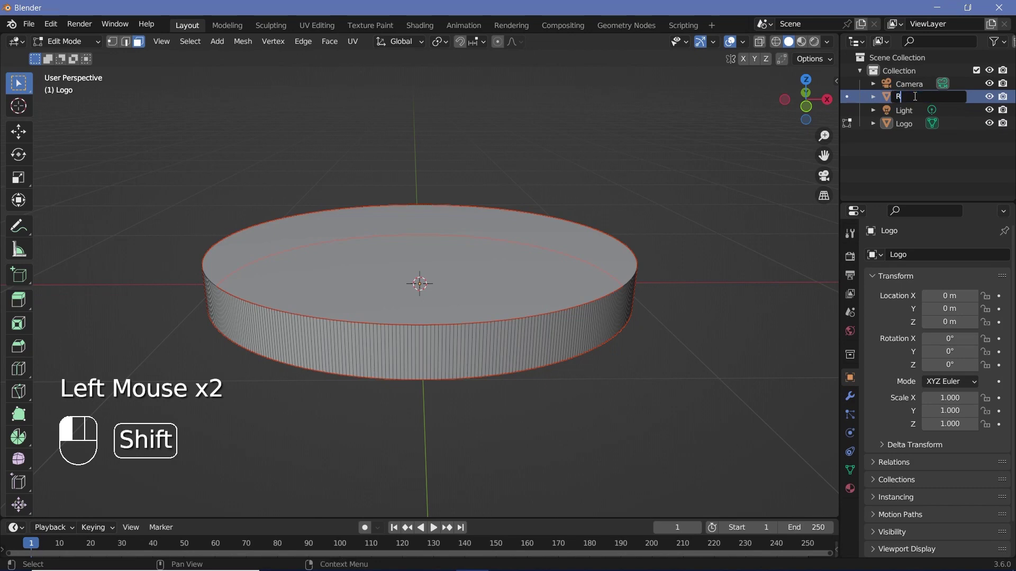
key("Return")
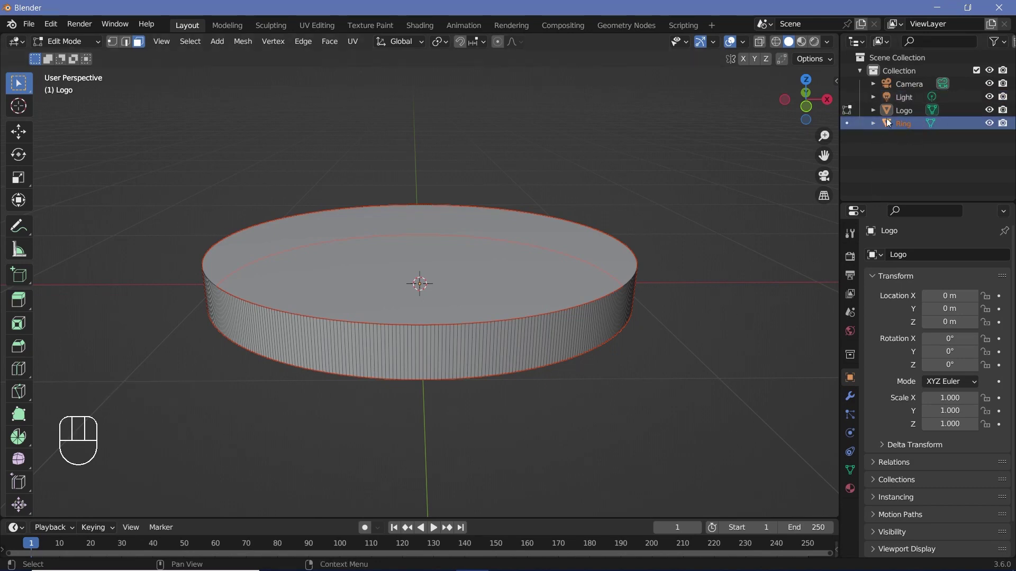
left_click(907, 123)
key("Tab")
key("Tab")
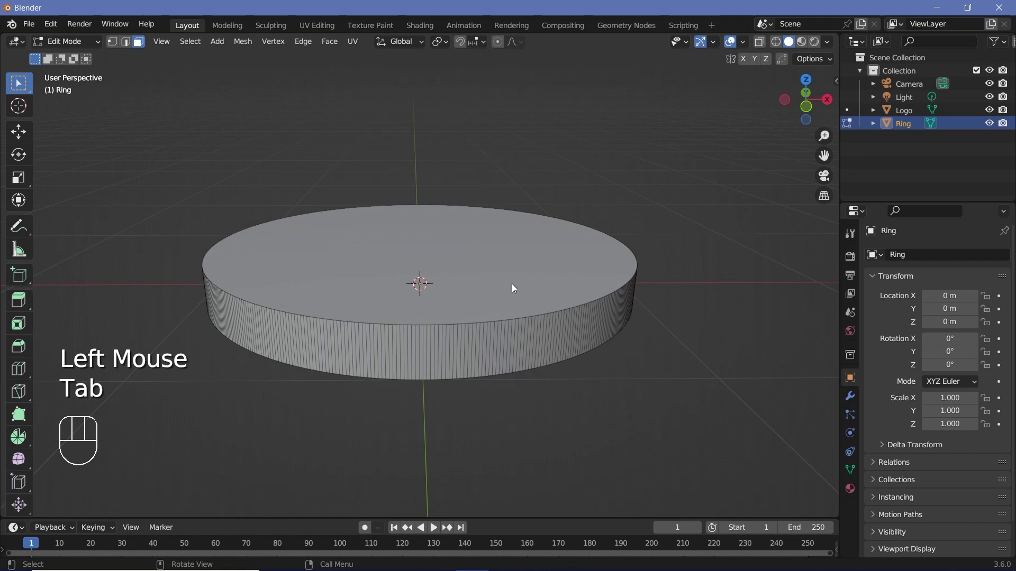
Step: Select all of Ring's faces from top view, try an extrude along normals, then undo it
left_click(904, 124)
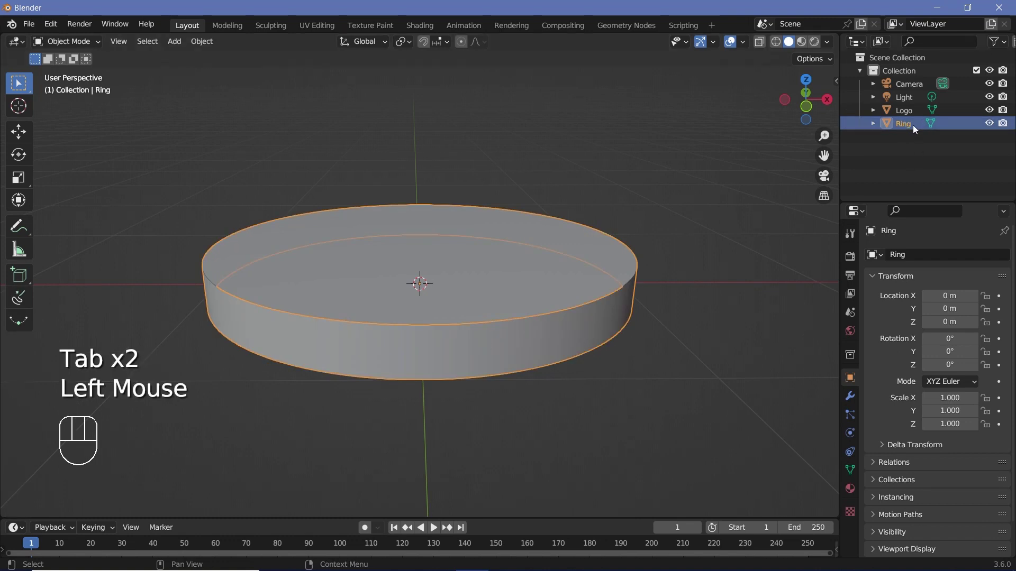
key("Tab")
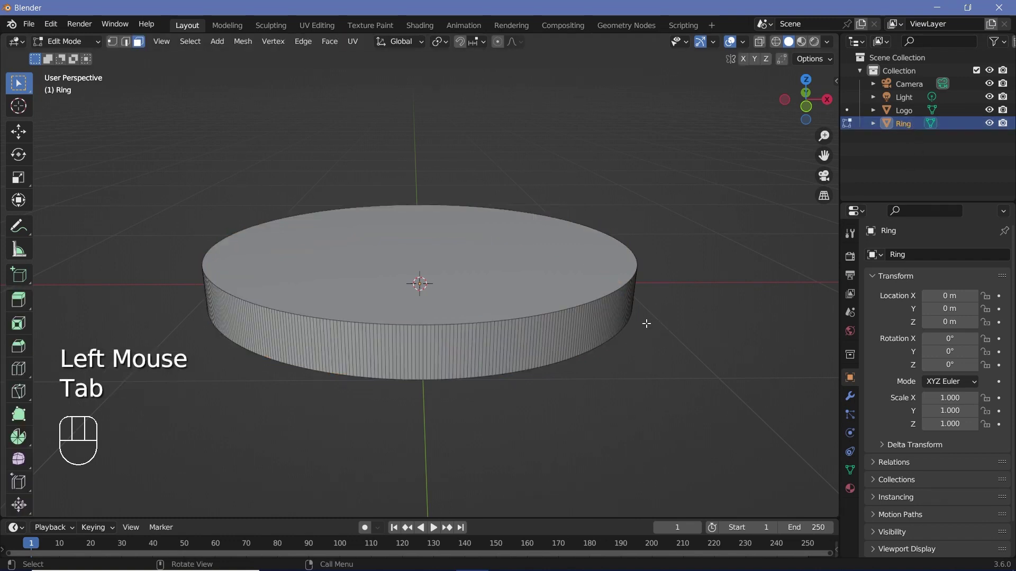
key("a")
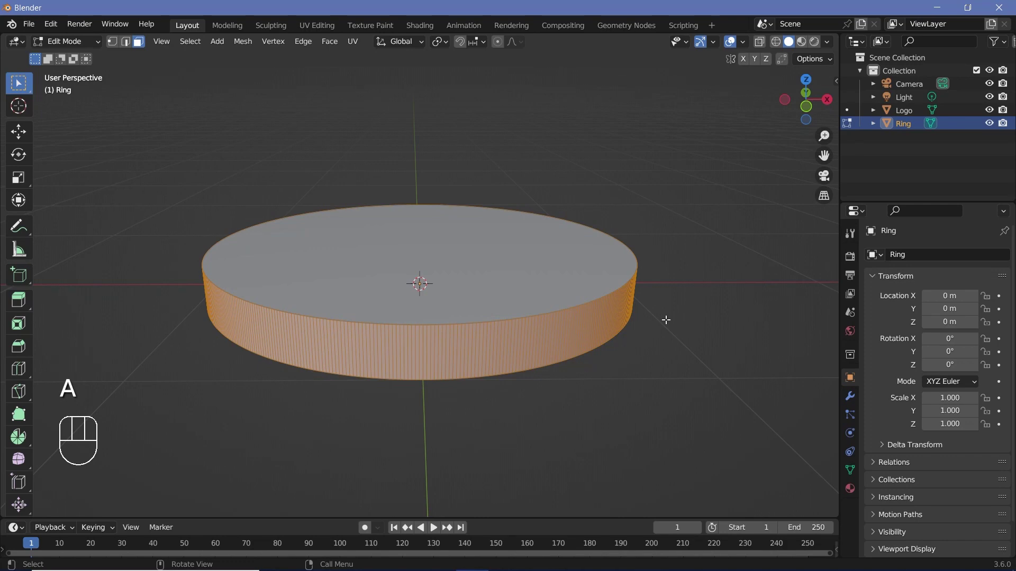
key("KP_7")
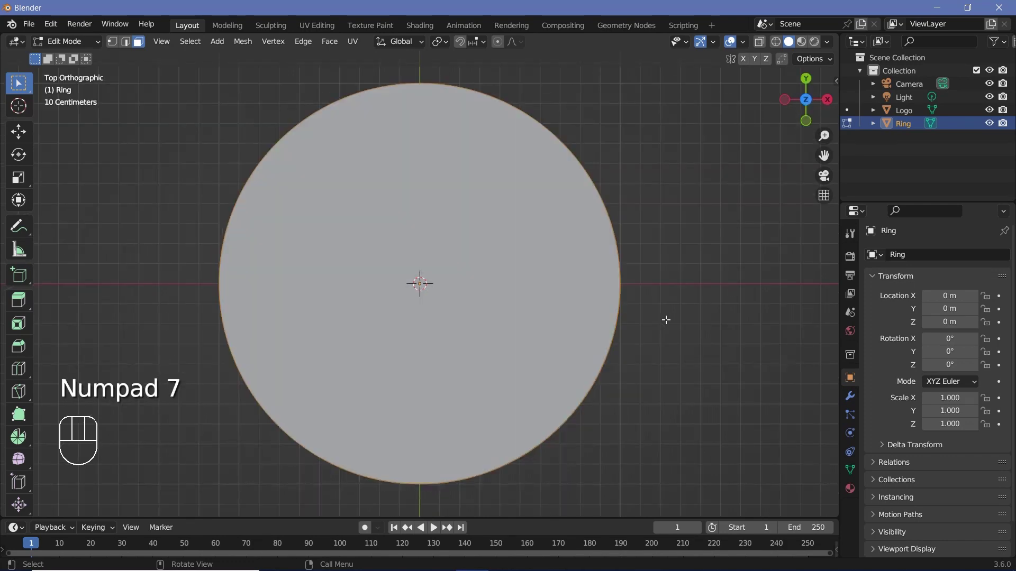
key("alt+e")
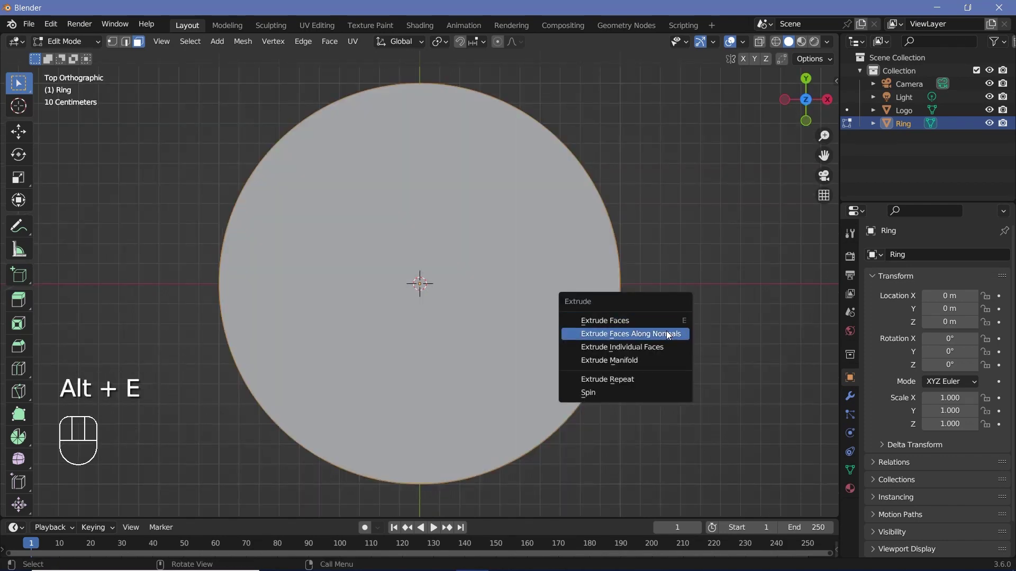
left_click(668, 334)
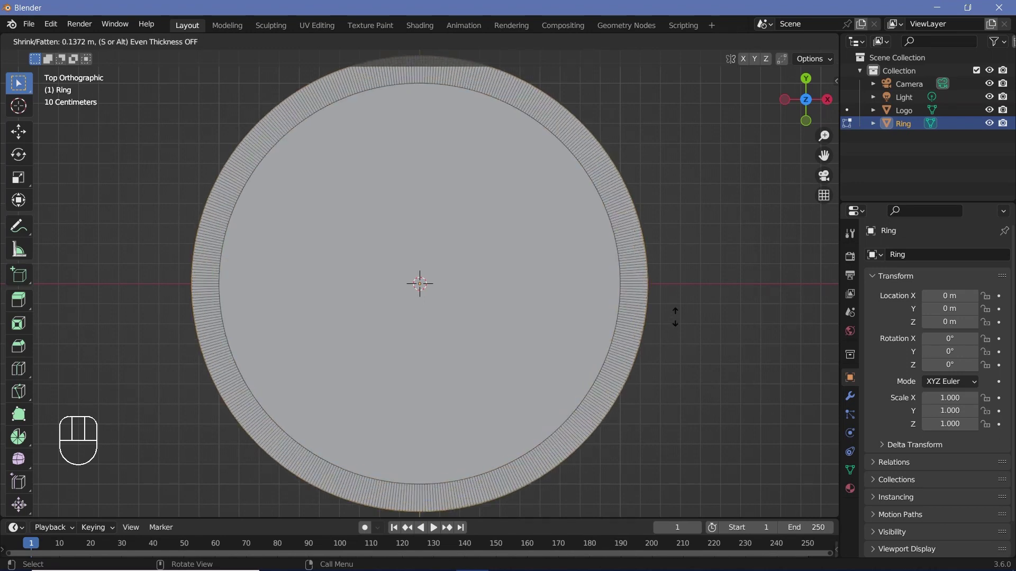
key("Escape")
key("ctrl+z")
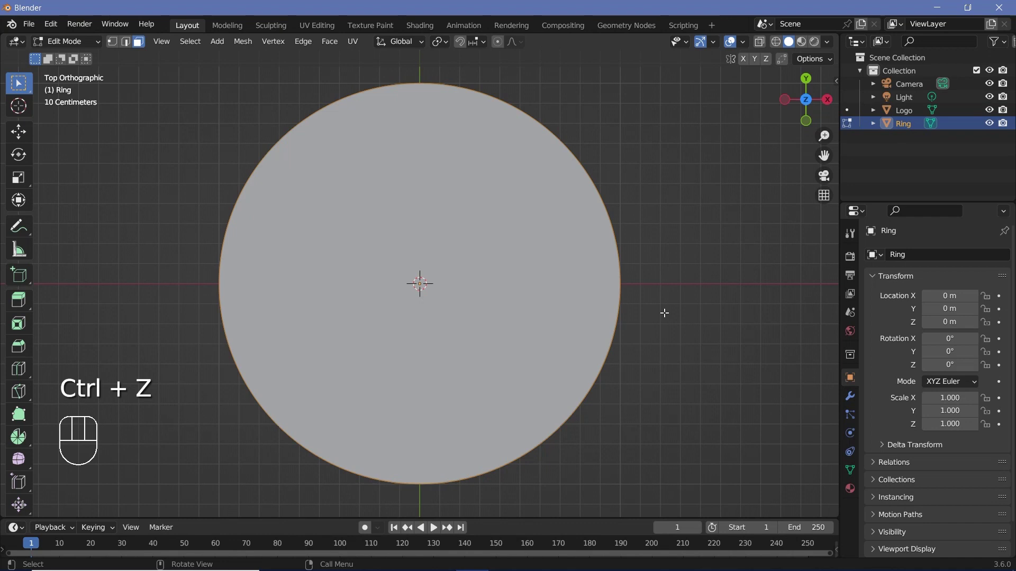
Step: Extrude Ring's faces in place and scale them to 1.1, excluding the Z axis
key("e")
right_click(665, 313)
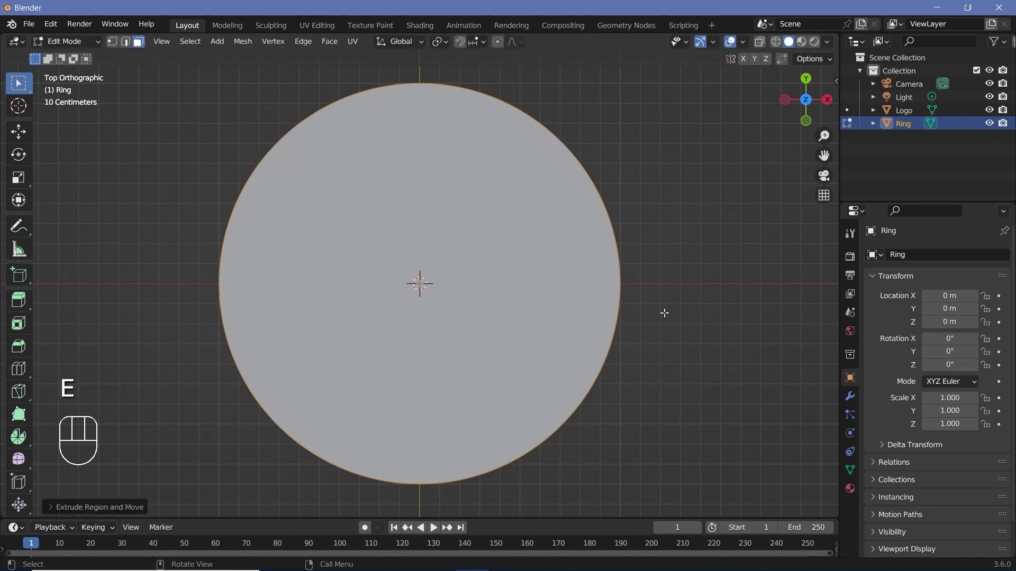
key("s")
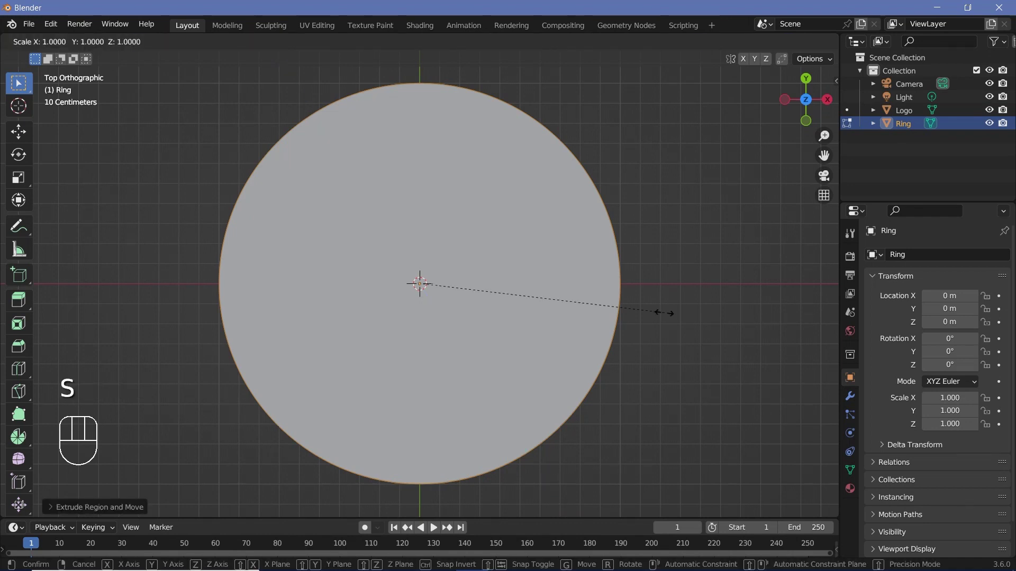
type("1.1")
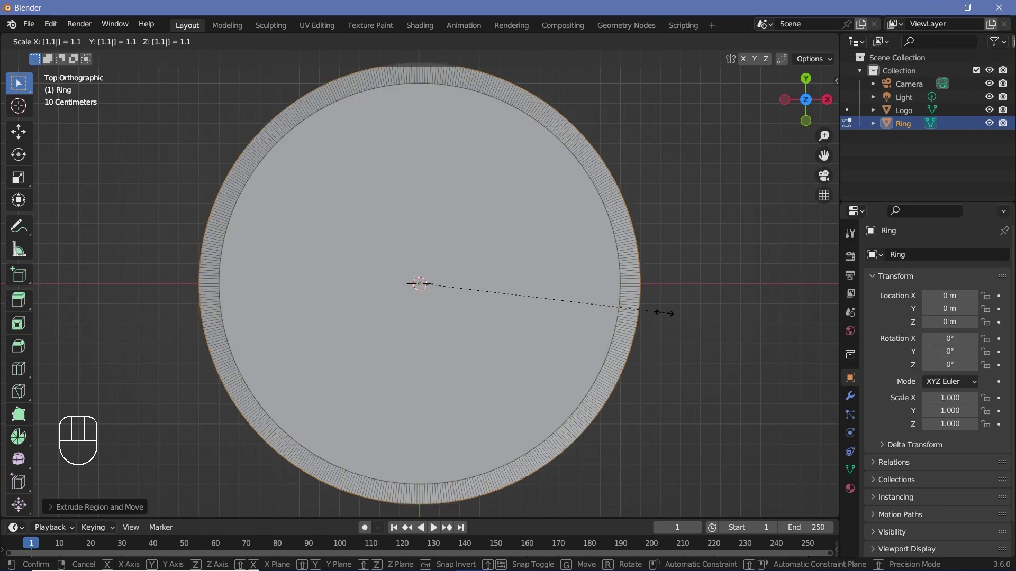
key("shift+z")
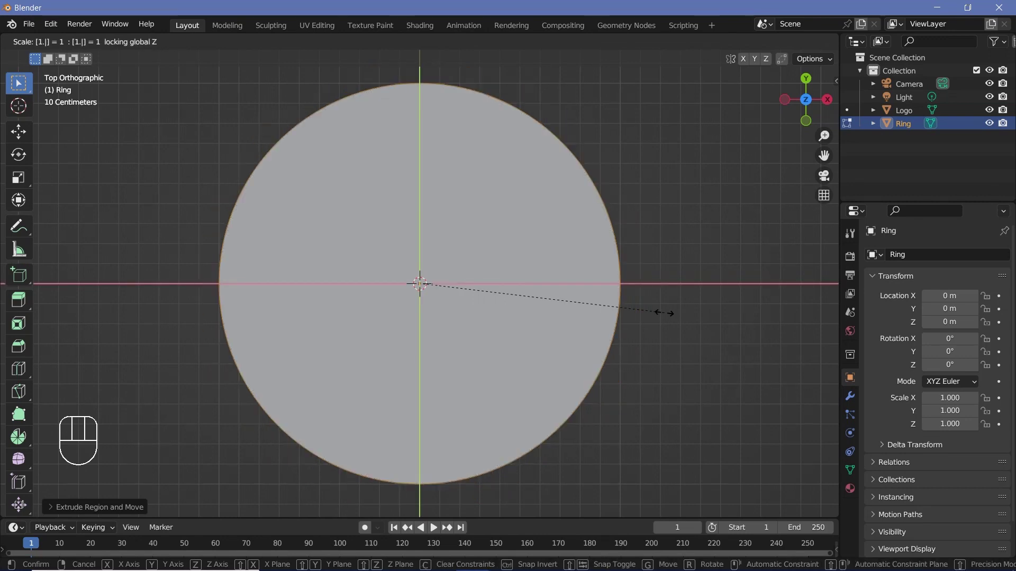
key("Return")
scroll(538, 282, "down", 3)
Step: In Object Mode, duplicate the Ring as a copy scaled to 1.2
key("Tab")
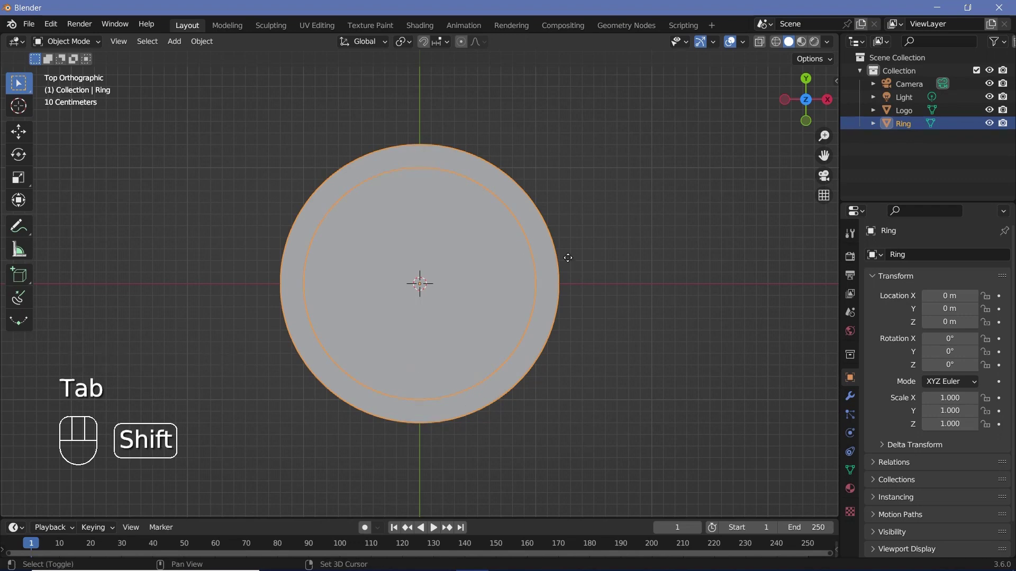
key("shift+d")
type("s1.2")
key("Return")
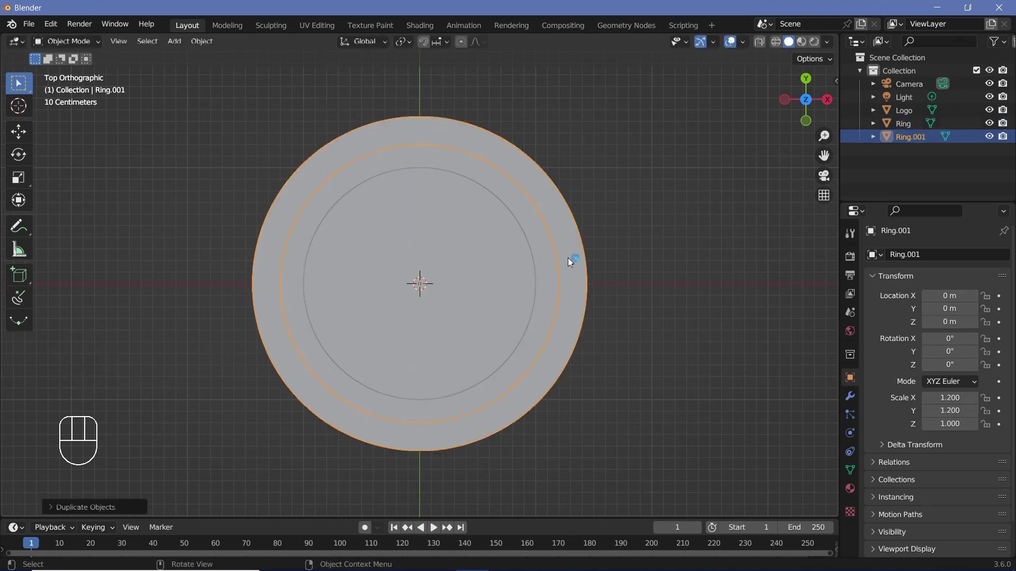
Step: Frame the rings and select the inner Ring, then the larger Ring.001 copy
scroll(583, 245, "up", 2)
middle_click_drag(603, 256, 359, 263, "shift")
scroll(358, 263, "up", 3)
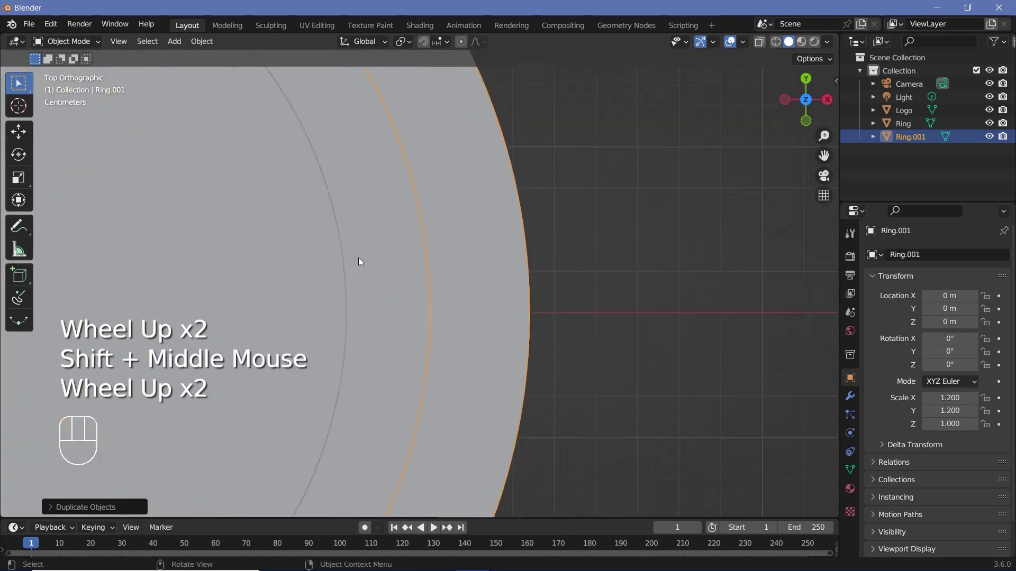
left_click(388, 231)
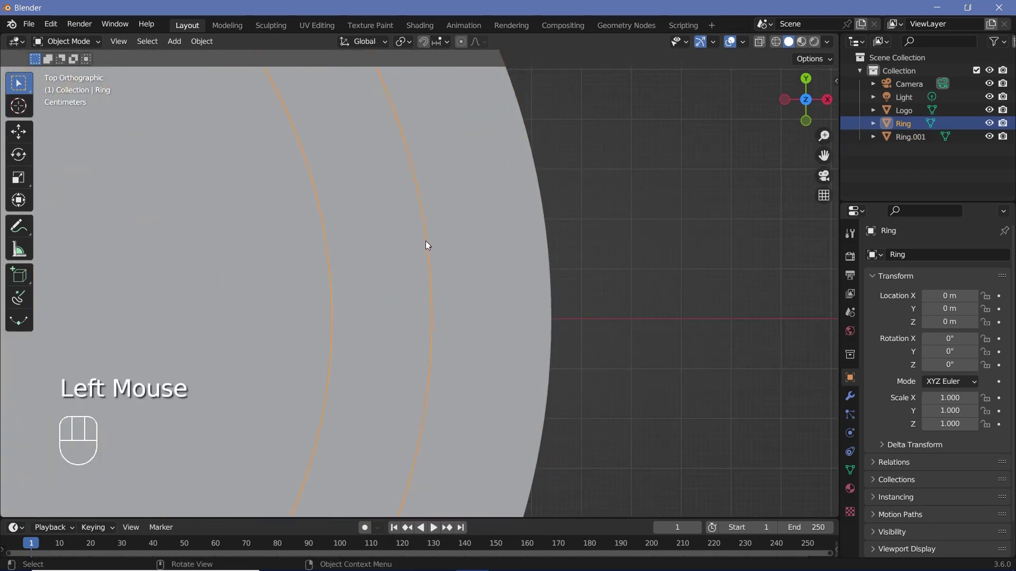
left_click(424, 224)
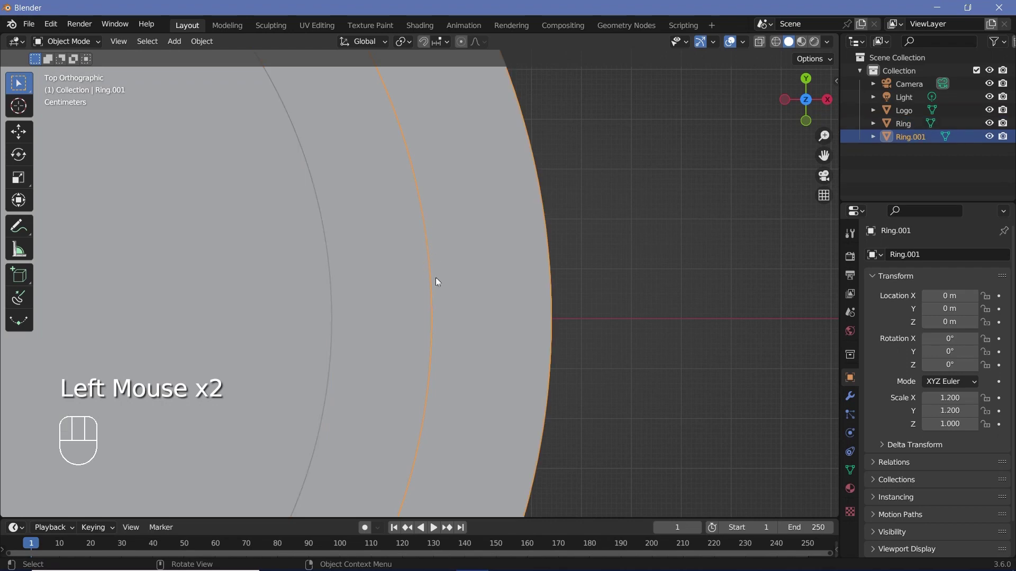
scroll(424, 276, "down", 2)
scroll(412, 275, "up", 1)
scroll(402, 275, "down", 2)
middle_click_drag(394, 274, 627, 250, "shift")
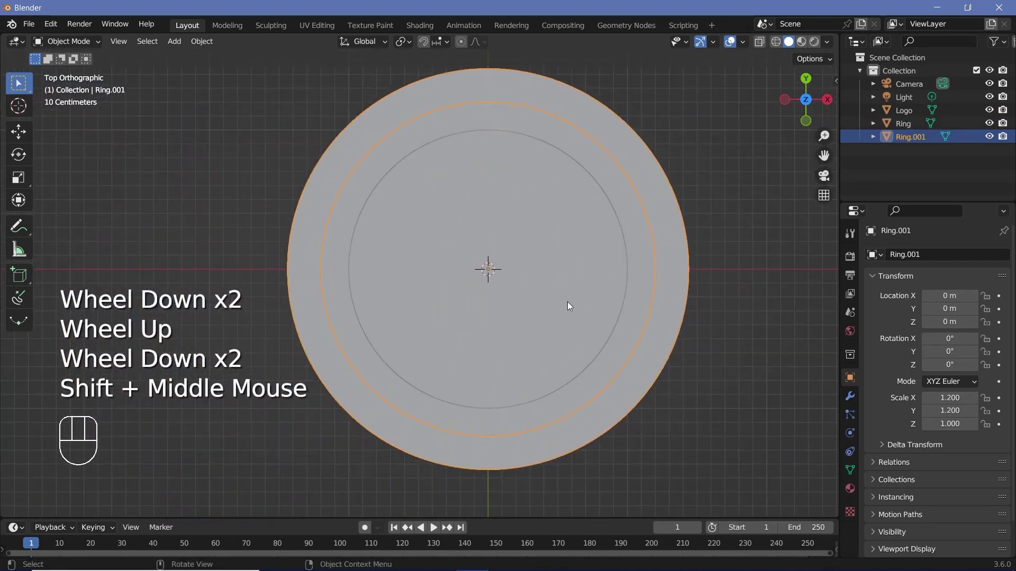
Step: Repeat the 1.2× scaled duplicate to create Ring.002 through Ring.005
scroll(567, 302, "down", 1)
key("shift+r")
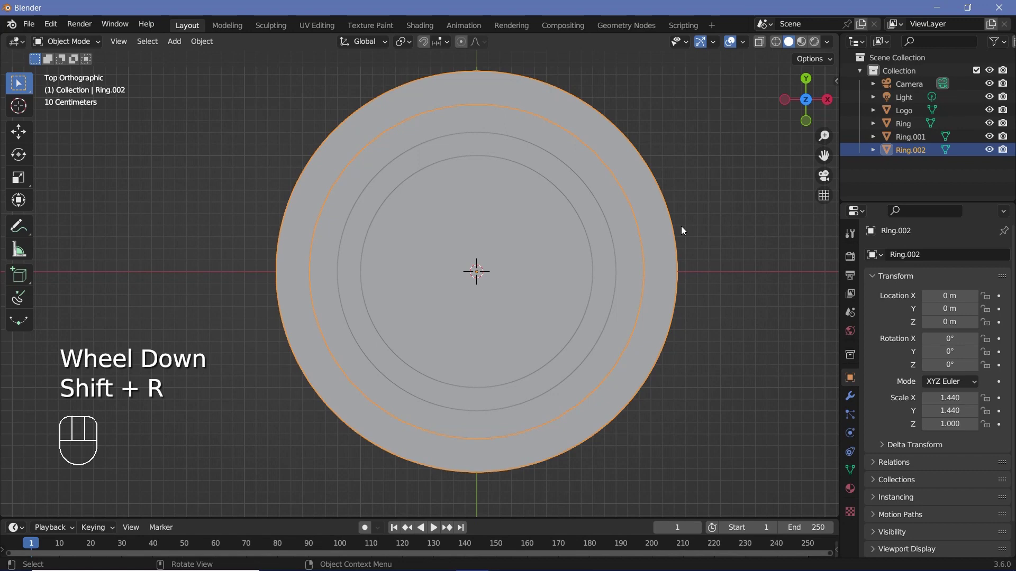
scroll(529, 230, "down", 2)
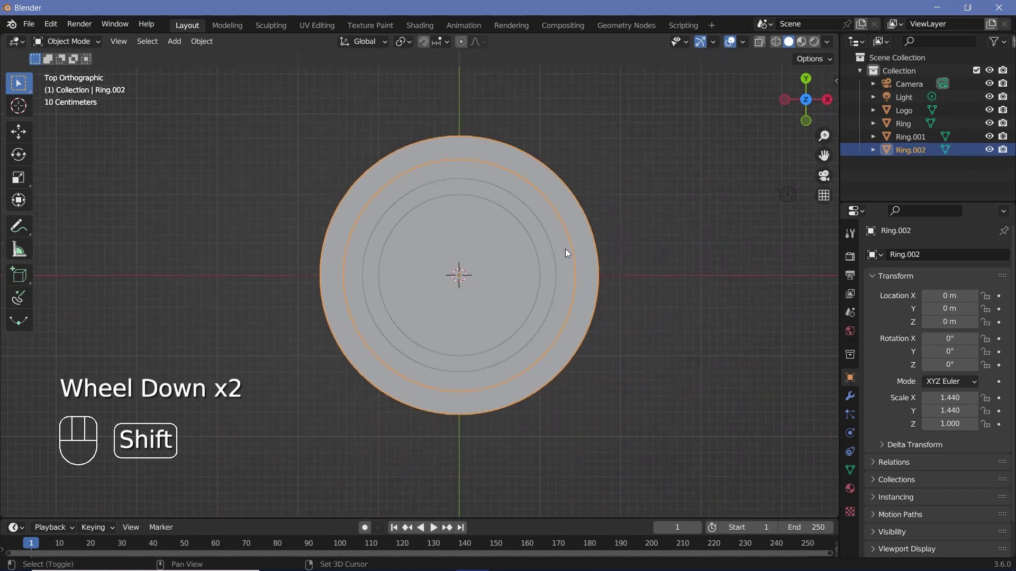
key("shift+r")
key("shift+r")
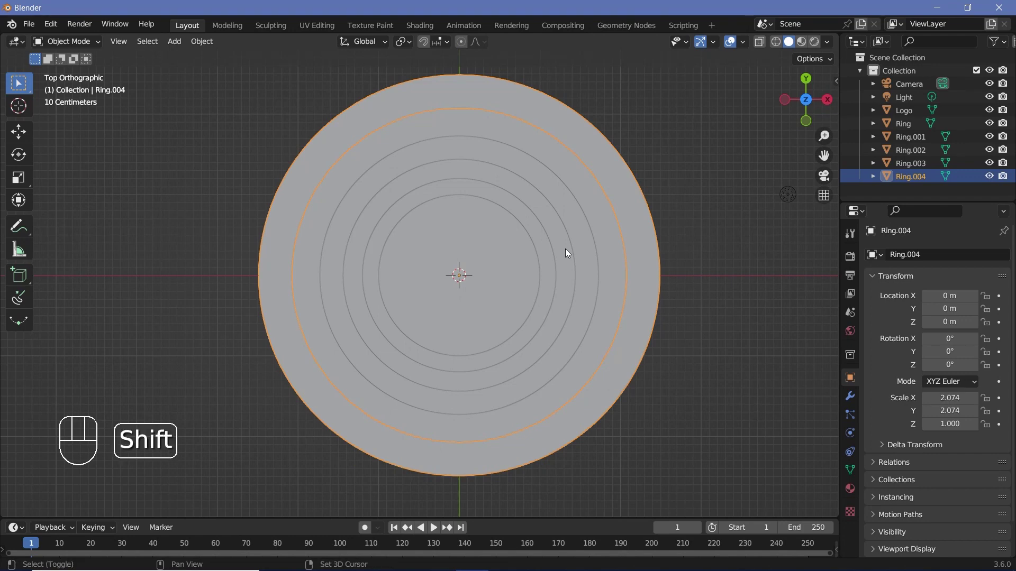
key("shift+r")
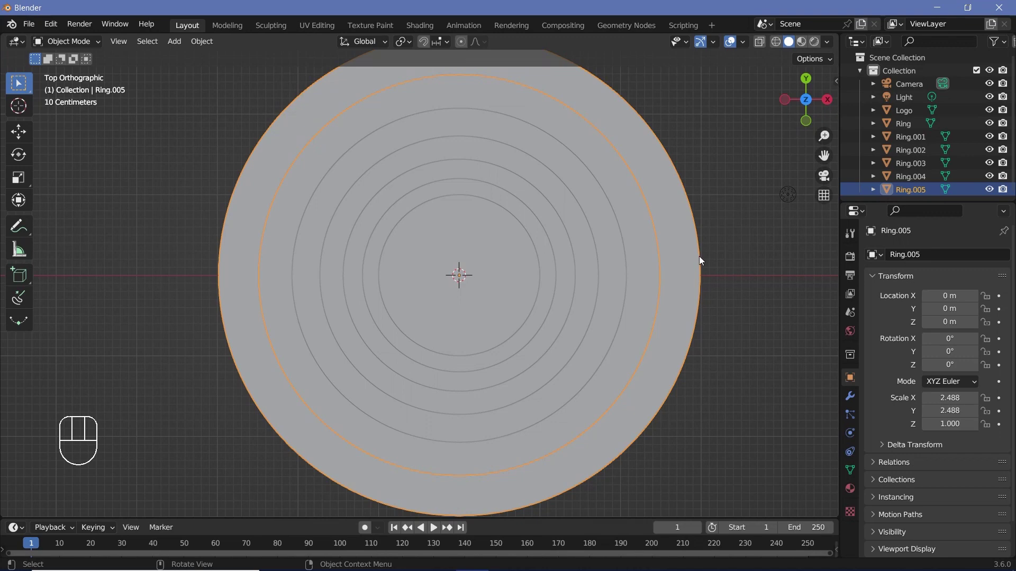
Step: Scale Ring.005's outer rim far outward from top view, excluding Z, forming a wide floor
key("Tab")
middle_click_drag(582, 456, 547, 326)
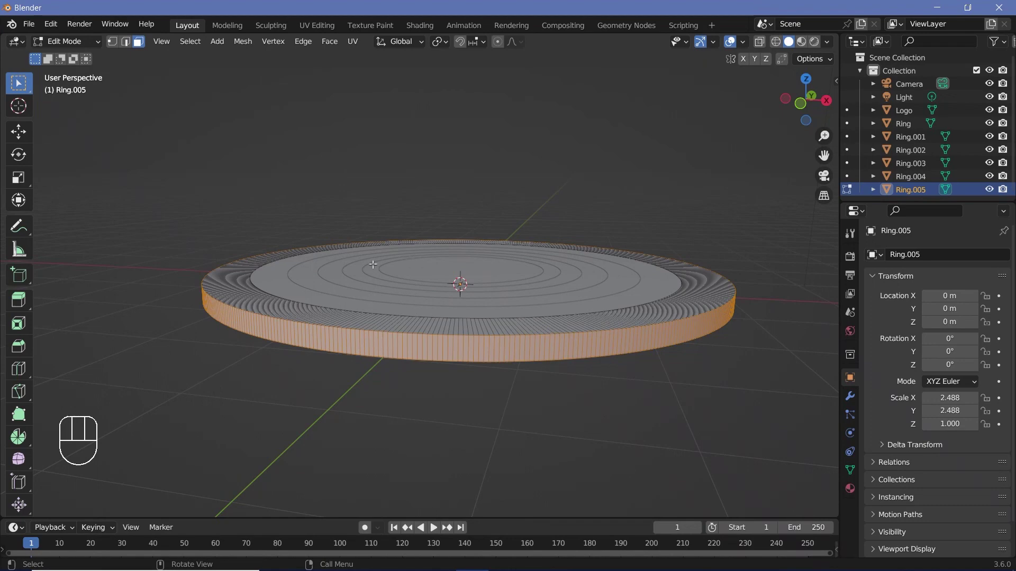
key("KP_7")
key("s")
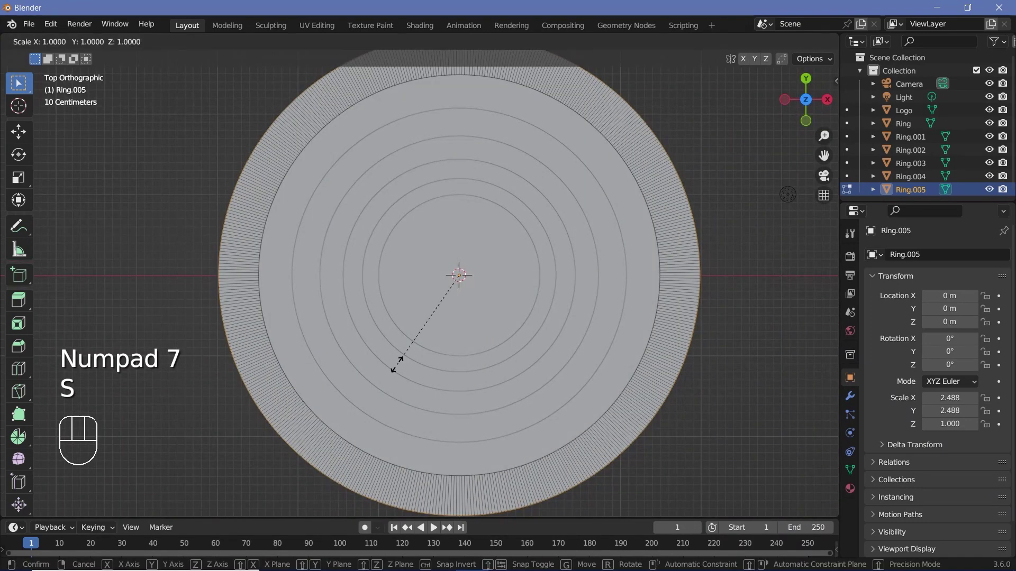
key("shift+z")
left_click(364, 329)
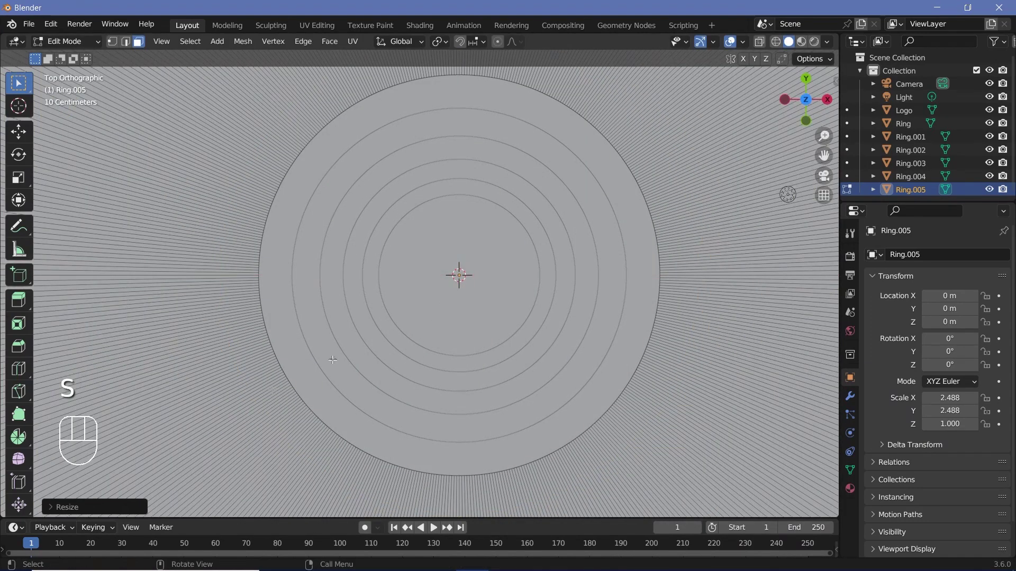
key("Tab")
scroll(364, 329, "down", 3)
middle_click_drag(364, 329, 453, 315)
scroll(485, 238, "up", 4)
scroll(453, 315, "down", 2)
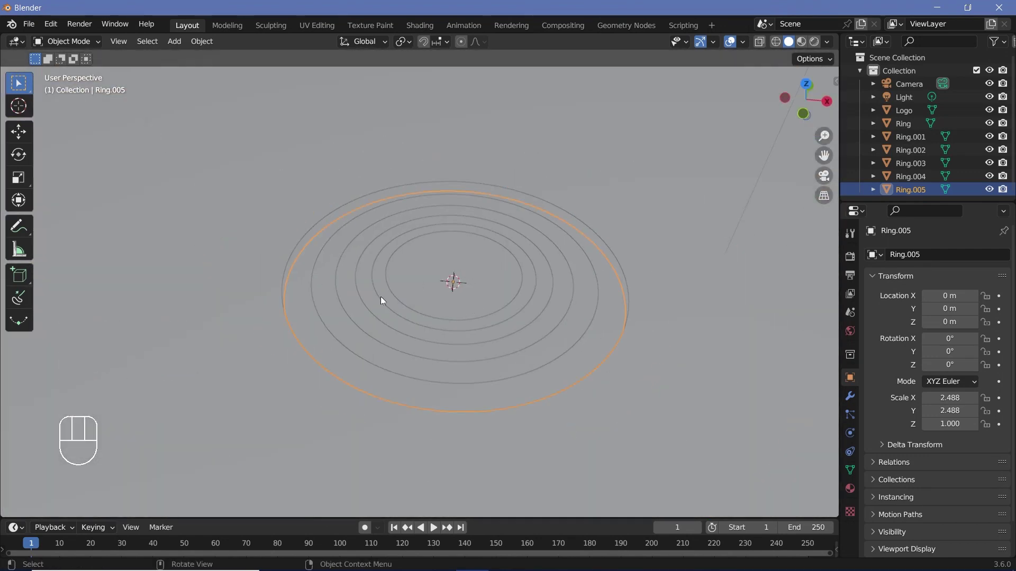
left_click(49, 27)
left_click(63, 211)
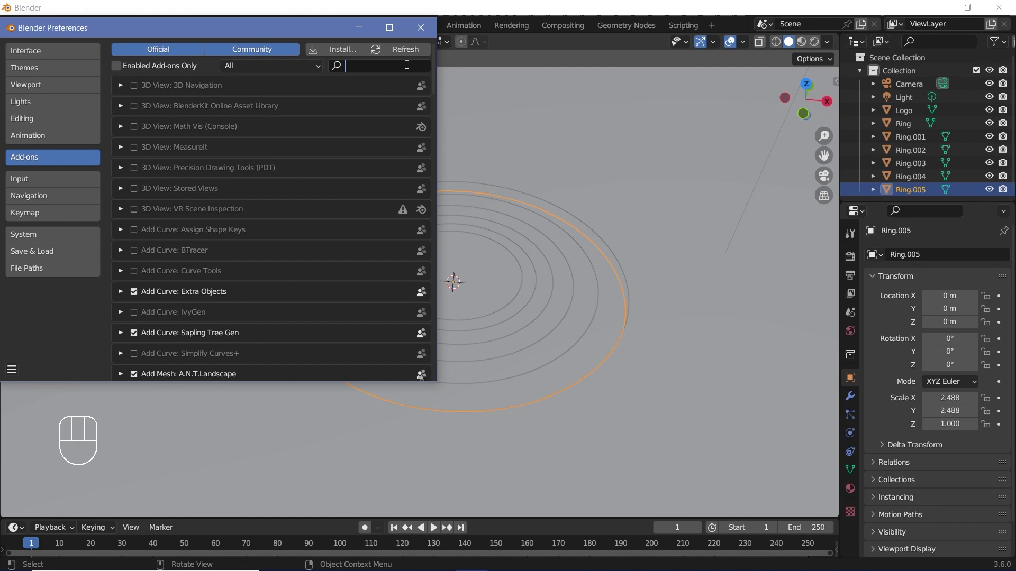
type("Import image")
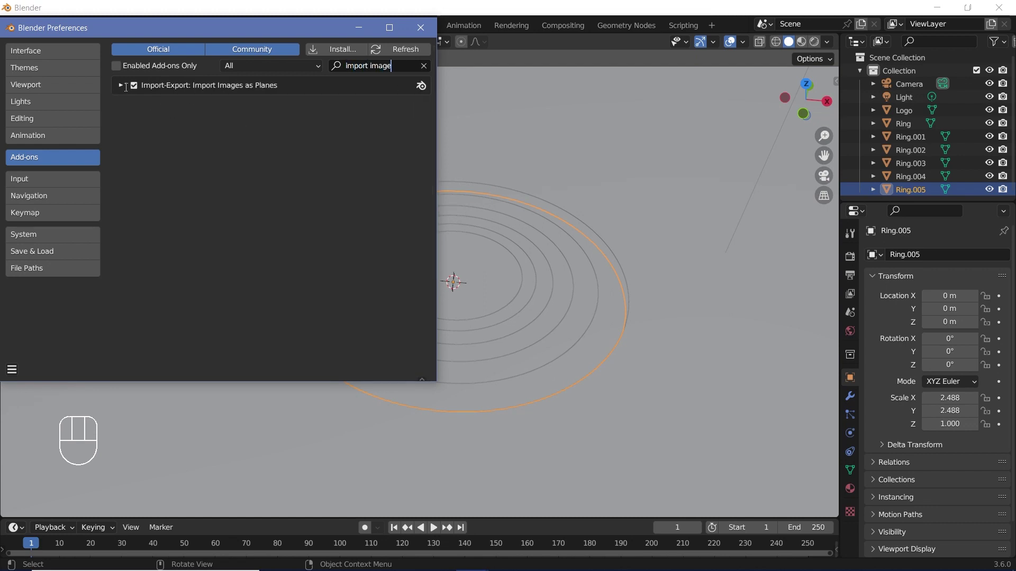
left_click(420, 27)
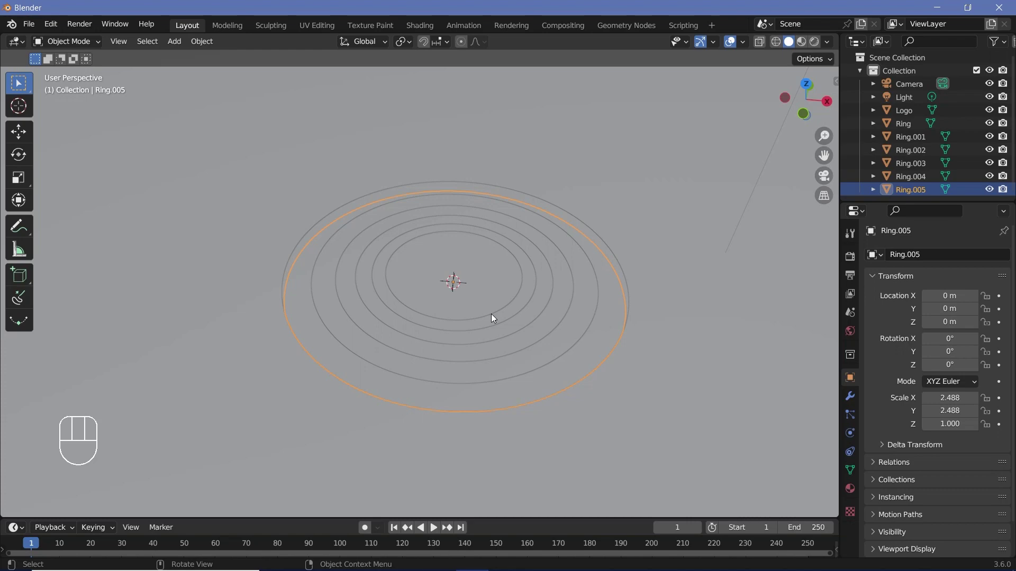
Step: Import Blender_logo_no_text.png as an image plane with the Emit material type
key("shift+a")
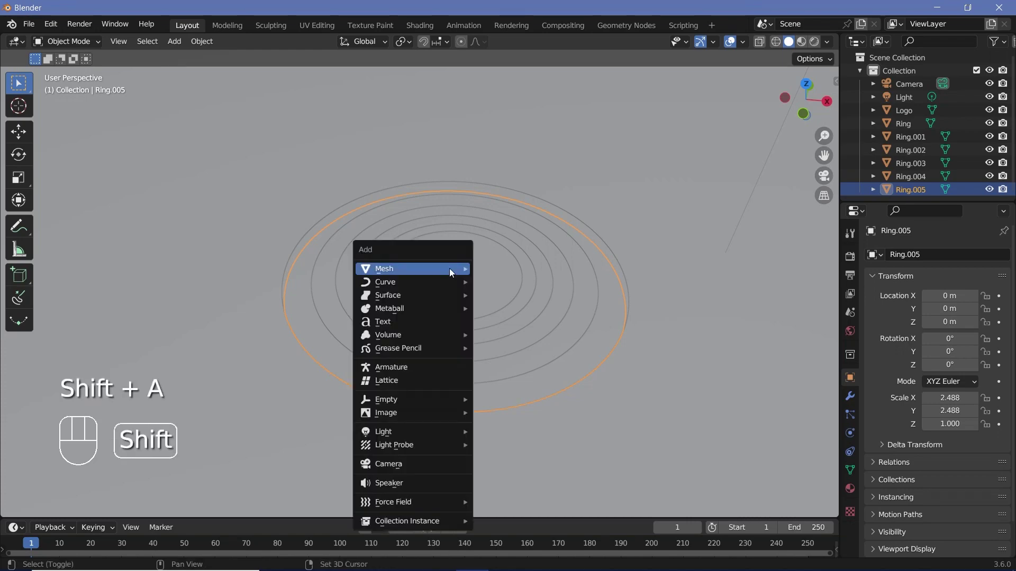
mouse_move(408, 413)
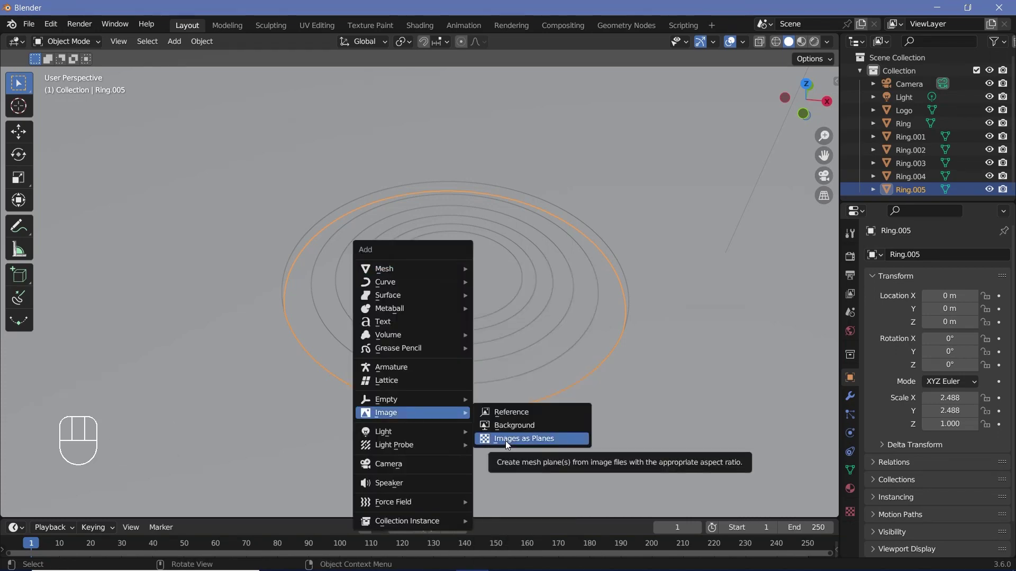
left_click(506, 440)
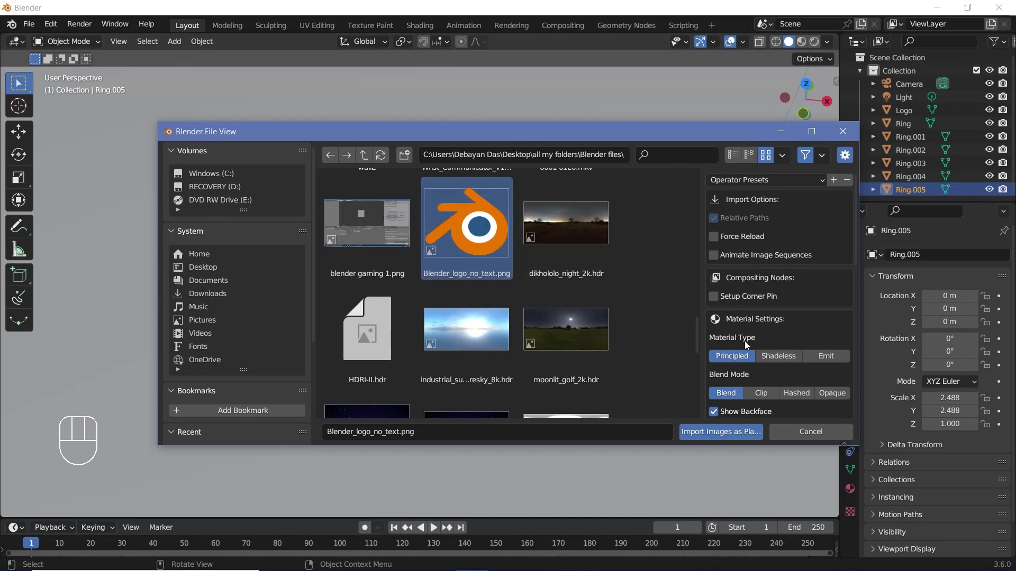
scroll(744, 341, "down", 1)
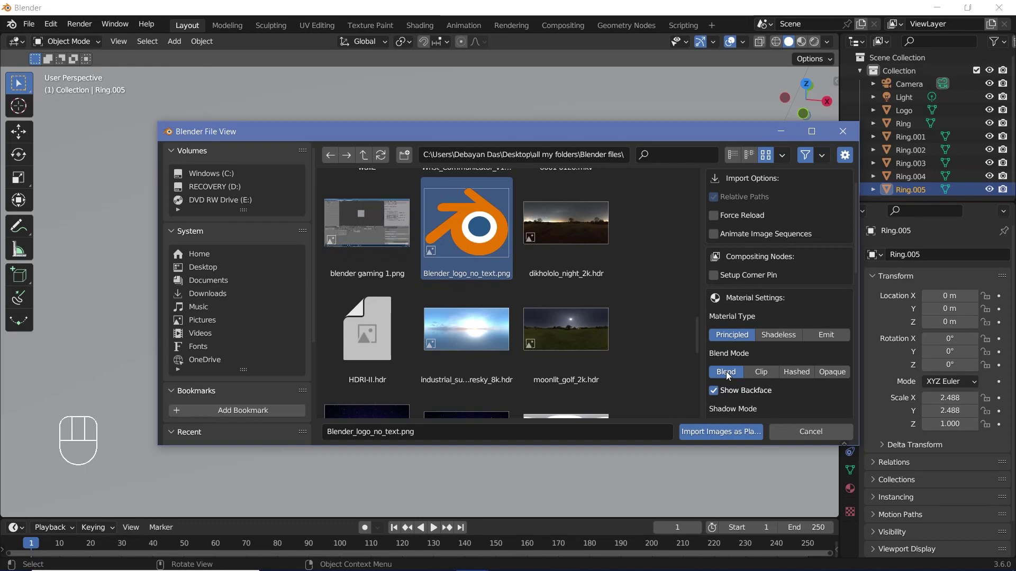
left_click(823, 339)
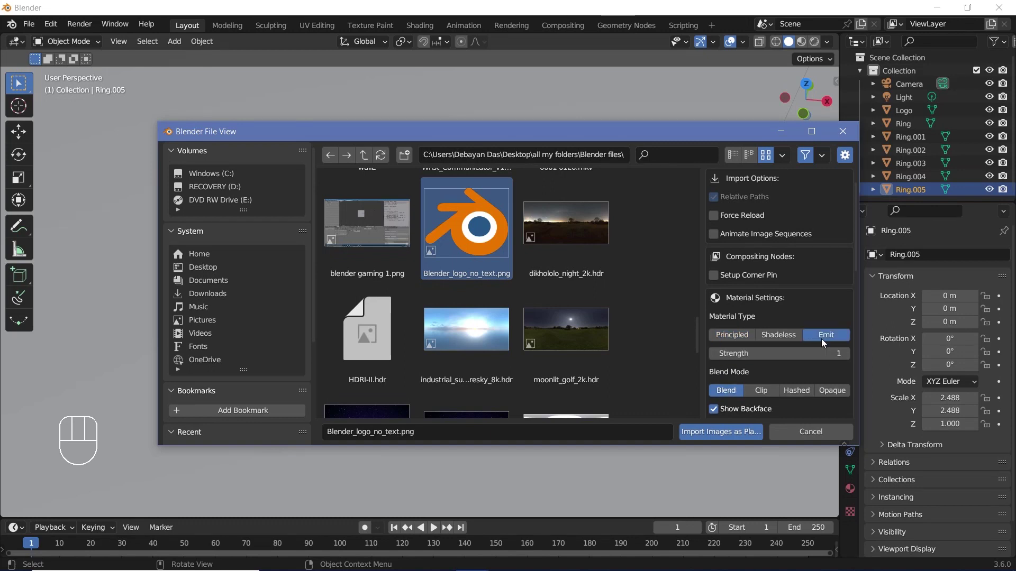
scroll(754, 347, "down", 5)
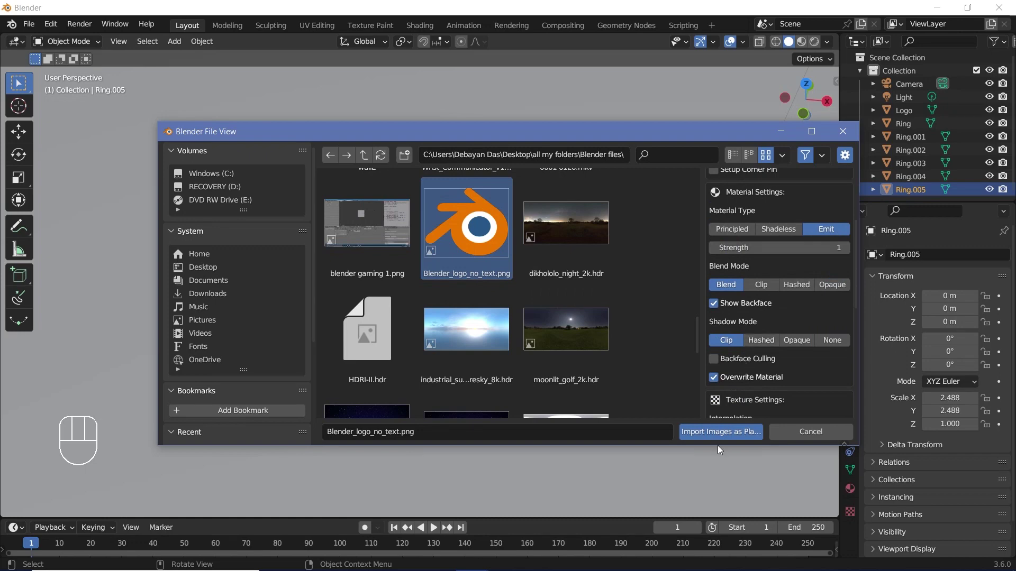
left_click(707, 436)
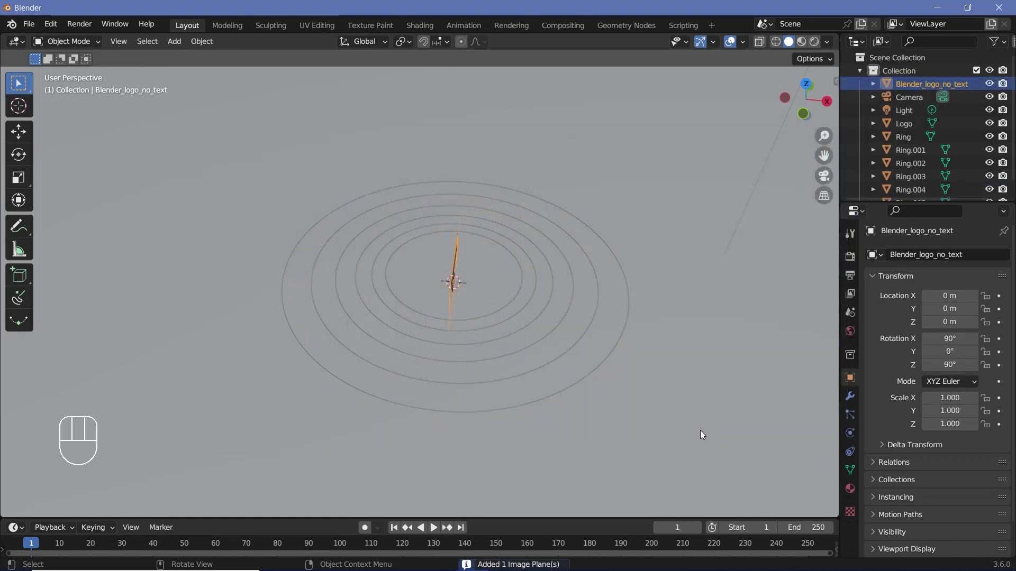
Step: Clear the logo plane's rotation so it lies flat, and raise it to Z 0.29887 m
scroll(494, 316, "down", 3)
middle_click_drag(494, 316, 561, 293)
scroll(564, 303, "up", 3)
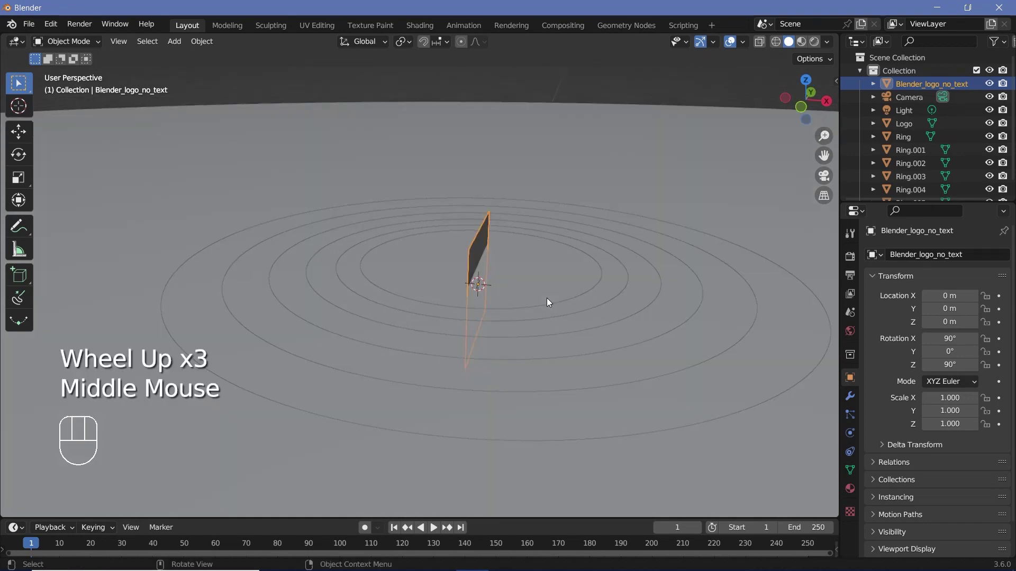
key("alt+r")
key("g")
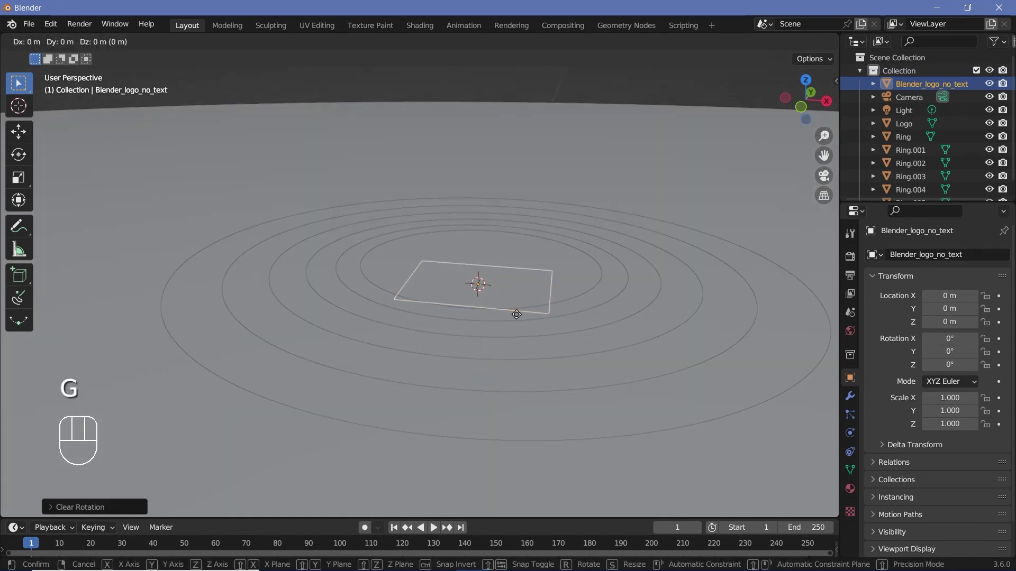
key("z")
left_click(512, 279)
Step: Preview the logo above the rings in Rendered viewport shading
middle_click_drag(513, 279, 525, 310)
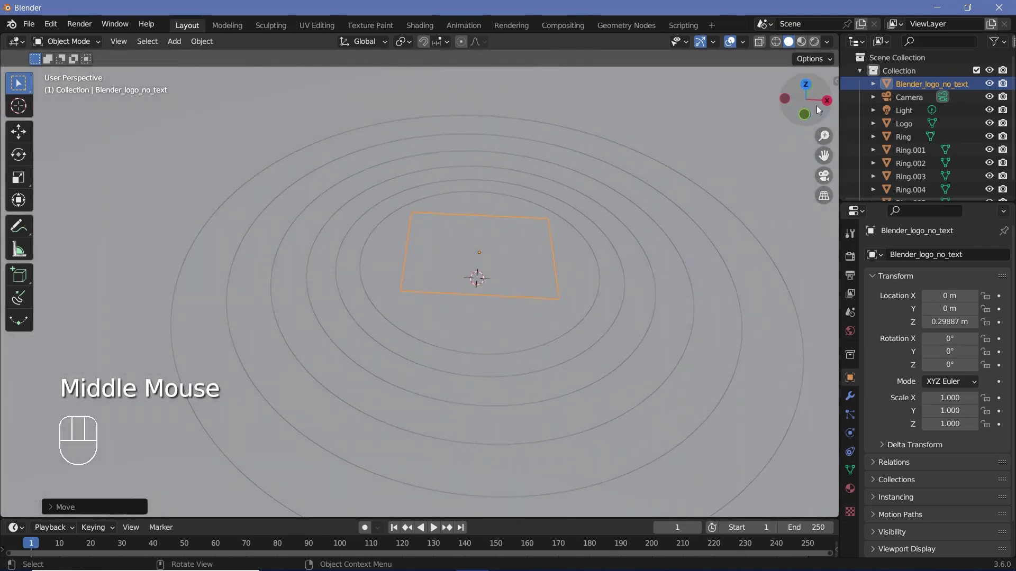
left_click(815, 42)
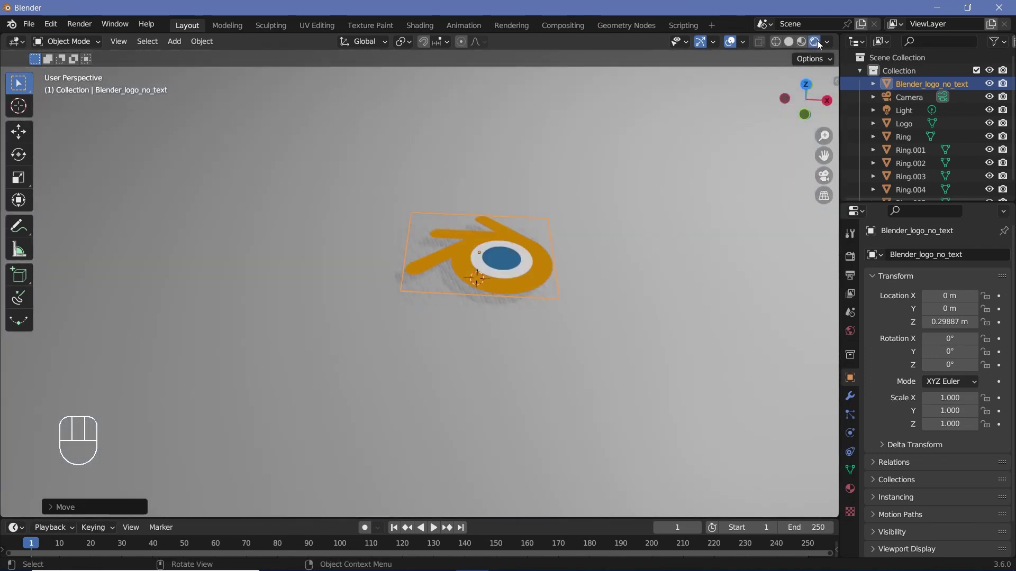
middle_click_drag(516, 267, 528, 297)
scroll(477, 346, "up", 2)
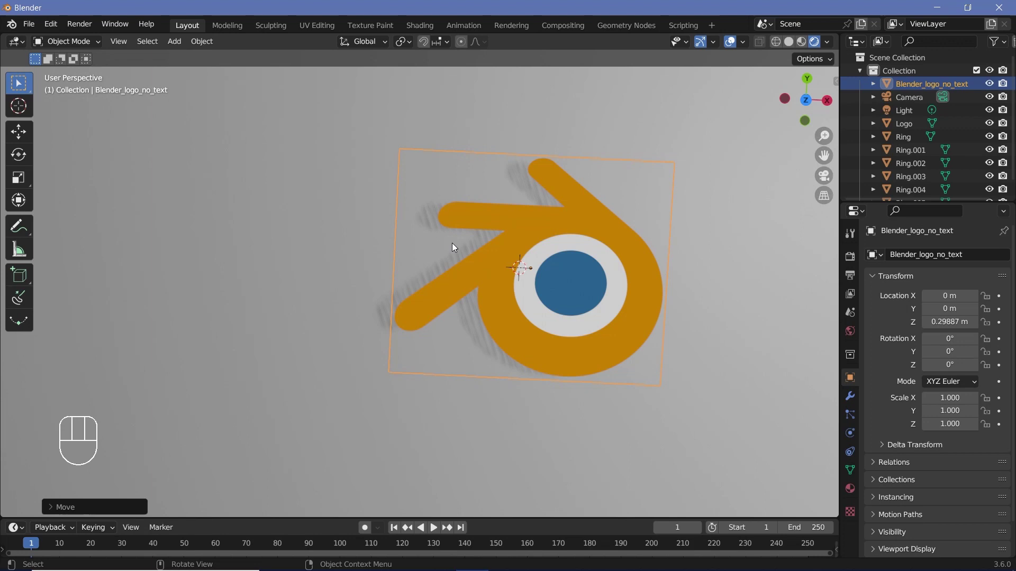
Step: In front orthographic view, move the logo plane down along Z to 0.20424 m
middle_click_drag(453, 246, 529, 238)
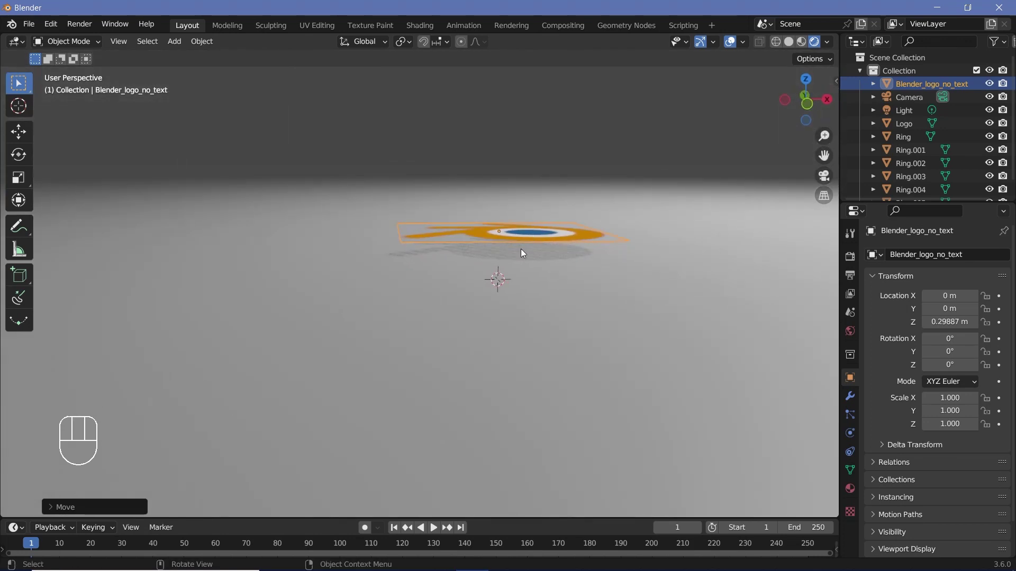
key("KP_1")
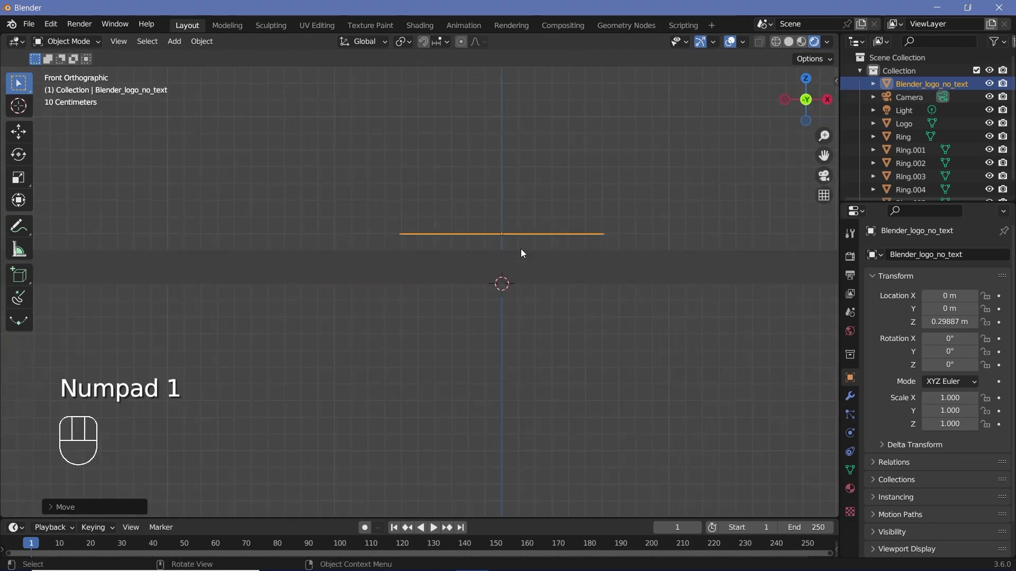
scroll(551, 231, "up", 2)
middle_click_drag(553, 235, 476, 267, "shift")
key("g")
key("z")
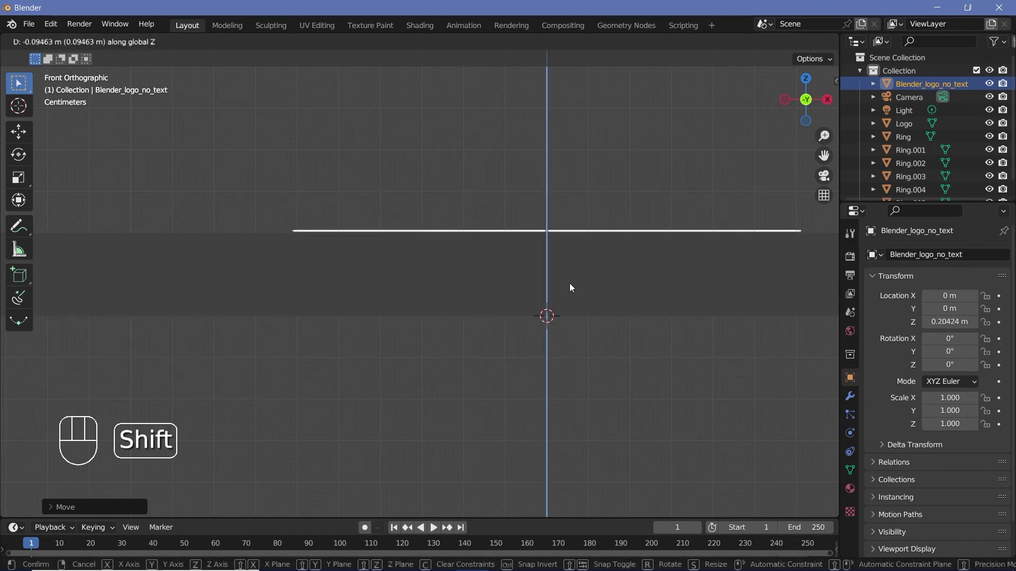
left_click(569, 284)
middle_click_drag(569, 284, 435, 376)
scroll(487, 243, "down", 3)
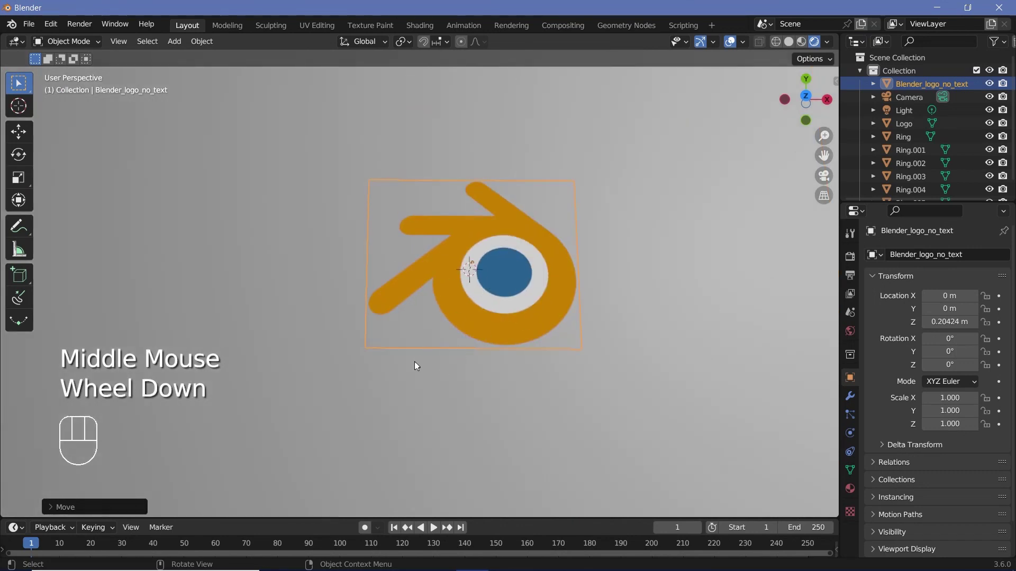
Step: Parent the image plane to the Logo disc using Ctrl+P > Object
left_click(425, 347, "shift")
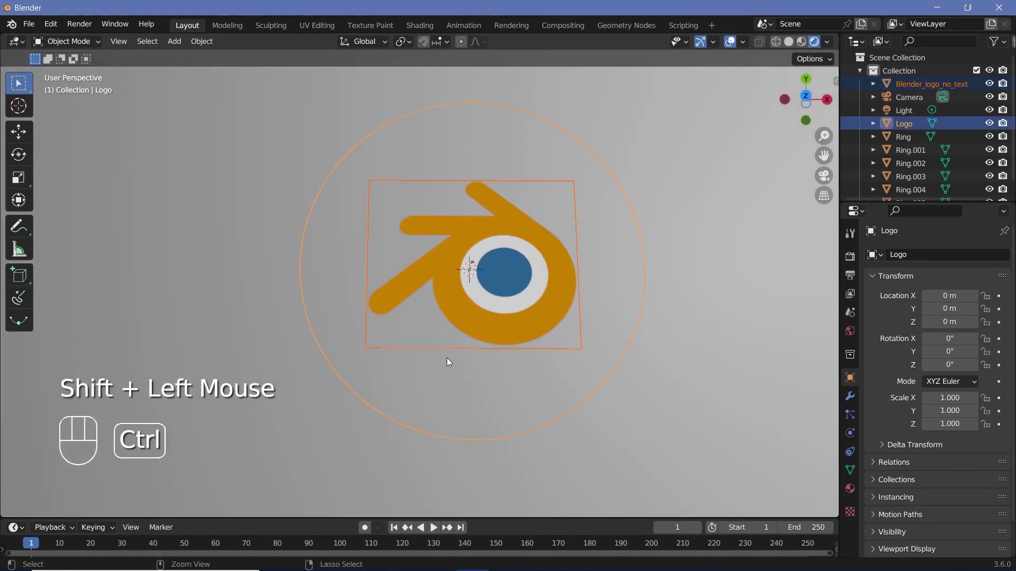
key("ctrl+p")
left_click(446, 358)
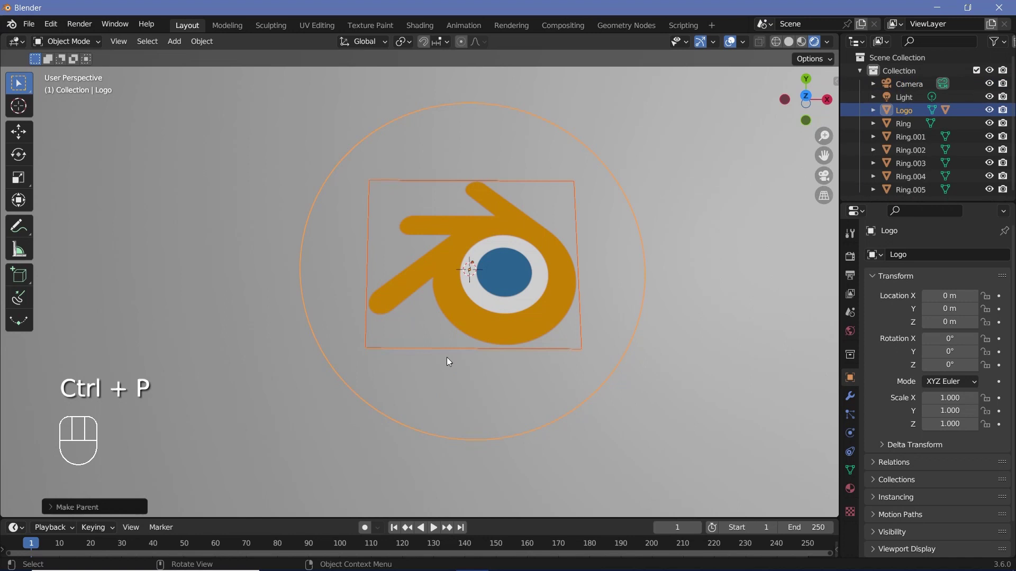
Step: Test-rotate the Logo disc 180° around Y with ry180
left_click(441, 411)
key("r")
key("r")
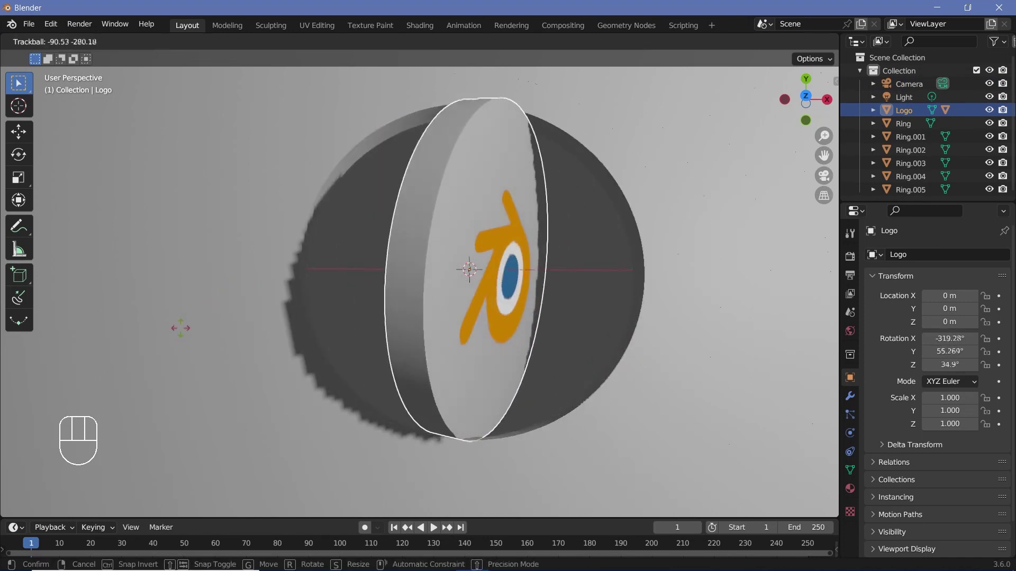
key("Escape")
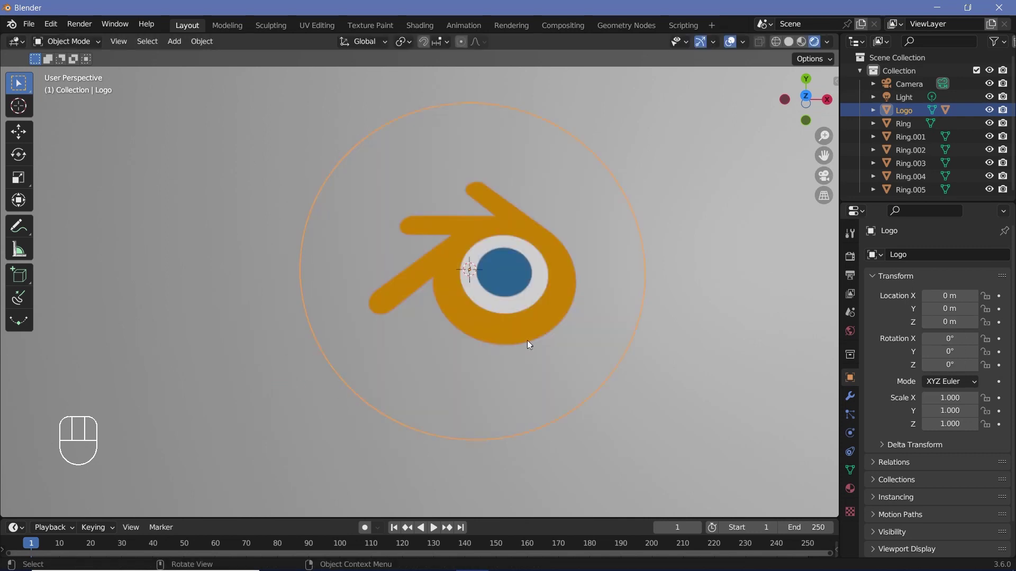
type("ry180")
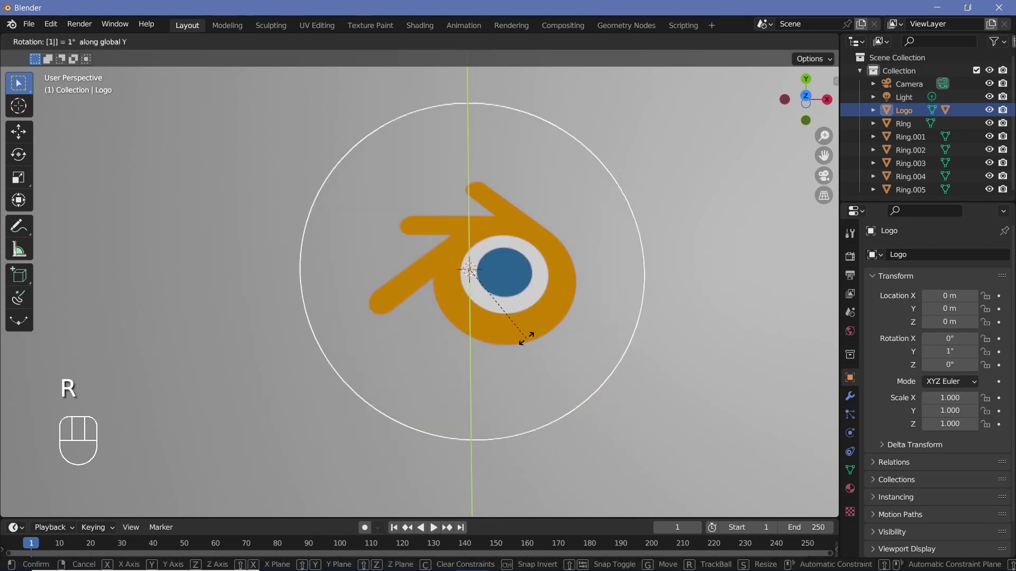
left_click(526, 338)
scroll(513, 230, "up", 3)
middle_click_drag(526, 338, 516, 259)
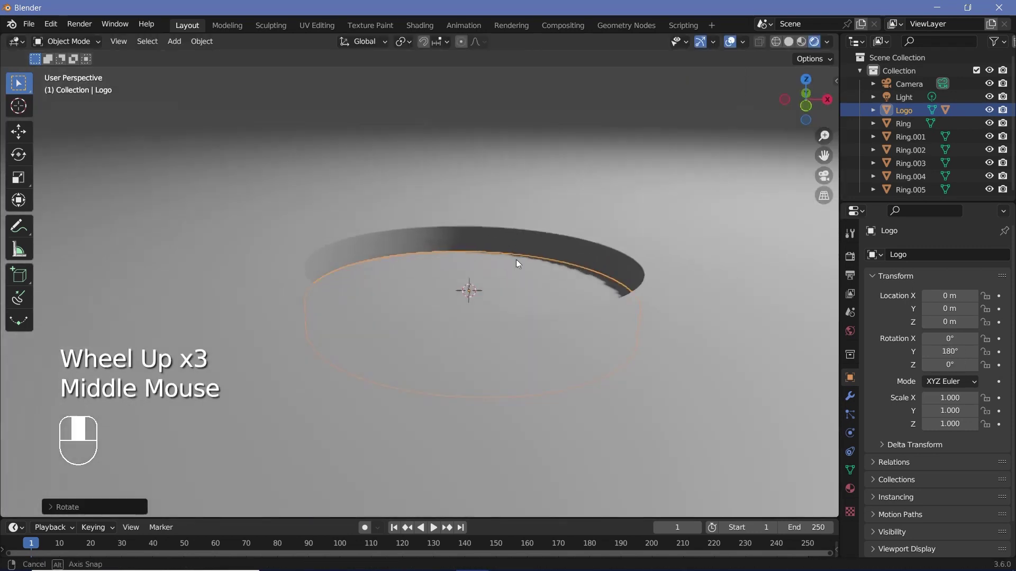
scroll(516, 262, "up", 2)
scroll(516, 262, "down", 2)
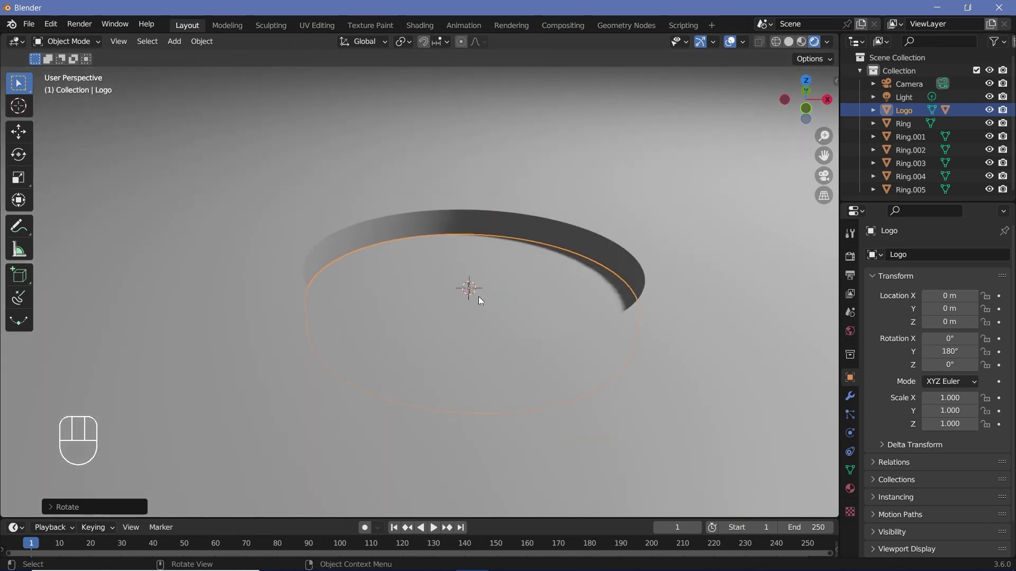
Step: Inspect the flipped disc, undo the flip, and box-select the Logo disc and six rings
middle_click_drag(478, 296, 483, 265)
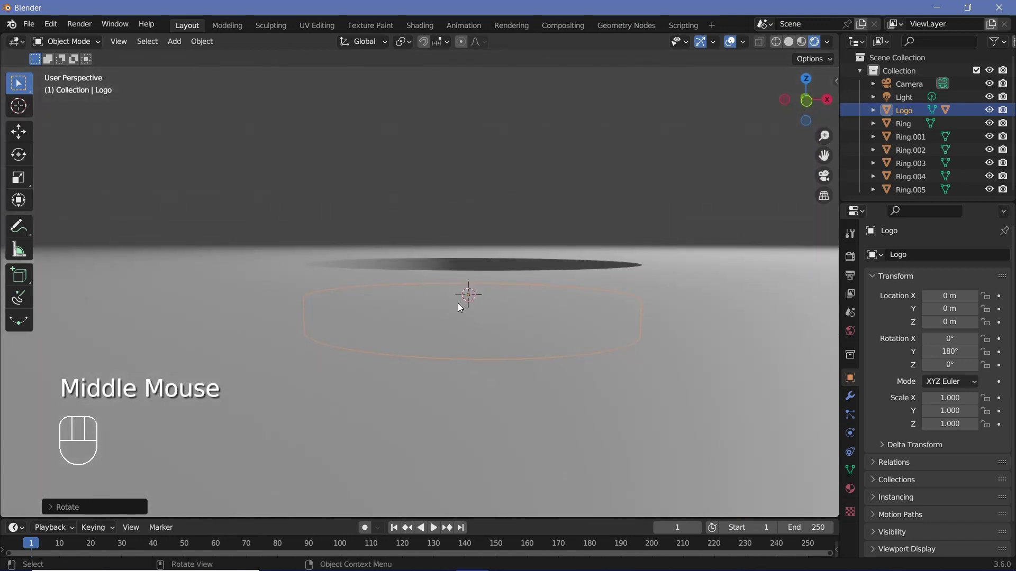
middle_click_drag(492, 298, 454, 298)
scroll(483, 296, "down", 1)
middle_click_drag(519, 315, 468, 254)
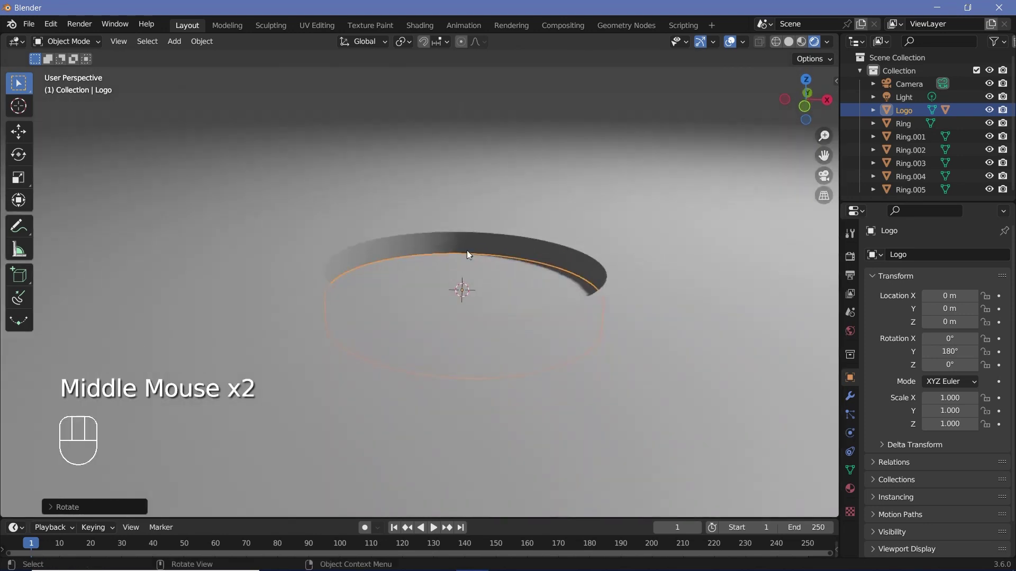
key("ctrl+z")
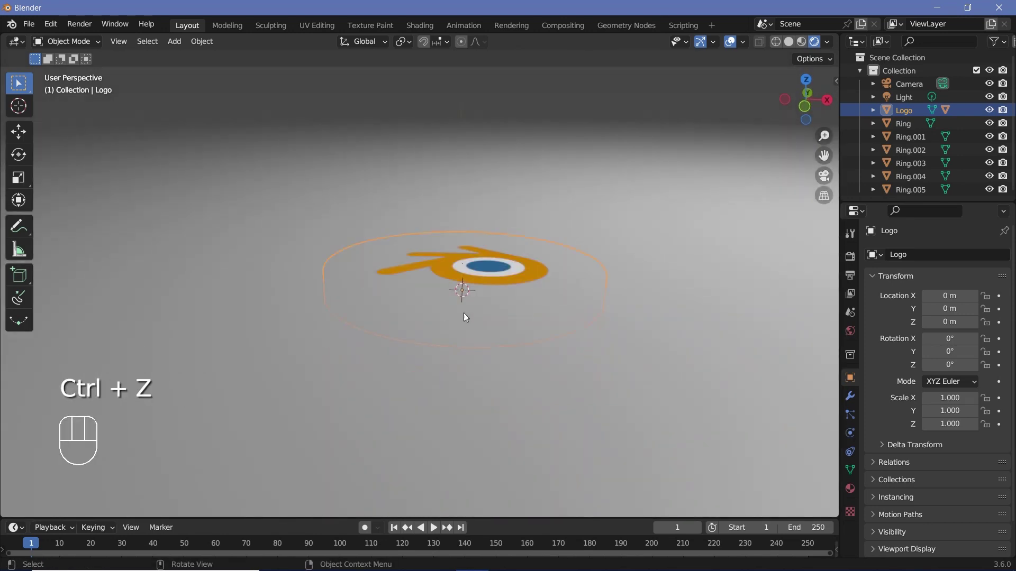
scroll(273, 176, "down", 2)
left_click_drag(217, 188, 664, 479)
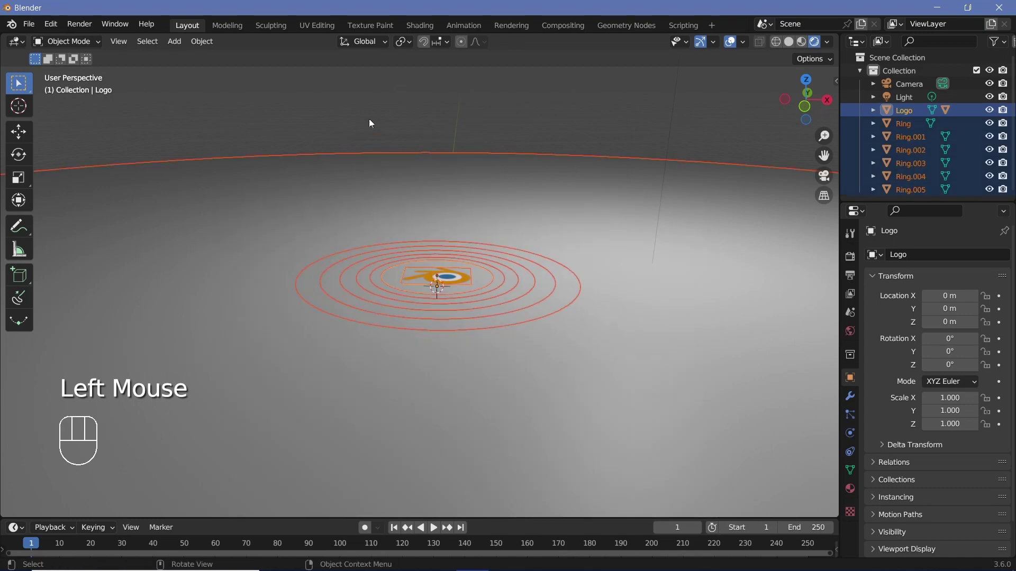
Step: Move the disc's and rings' origins to the centres of their geometry
left_click(202, 41)
mouse_move(222, 70)
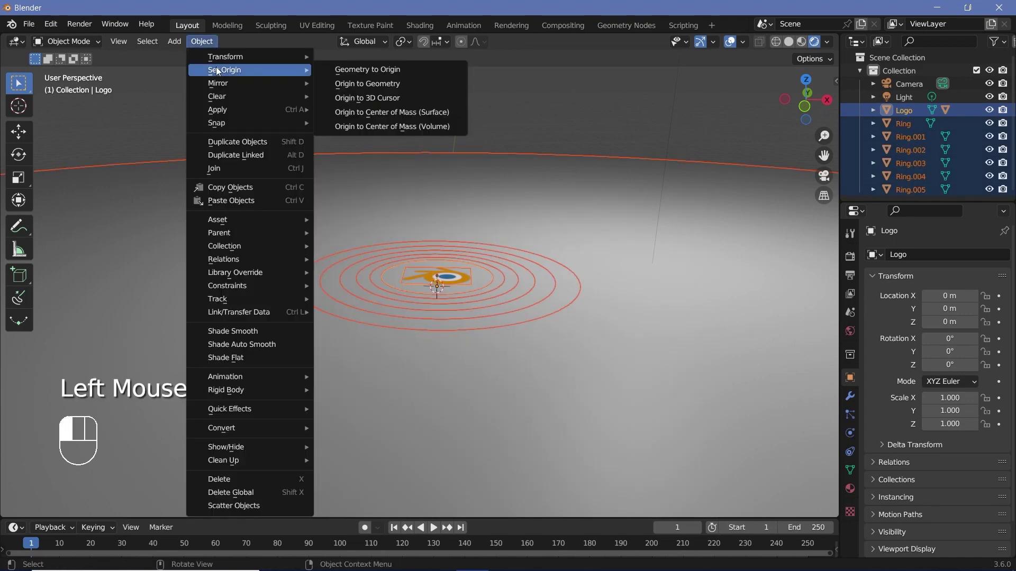
left_click(396, 90)
scroll(503, 307, "up", 5)
Step: Flip the Logo disc 180° around the Y axis (R, Y, 180)
left_click(481, 298)
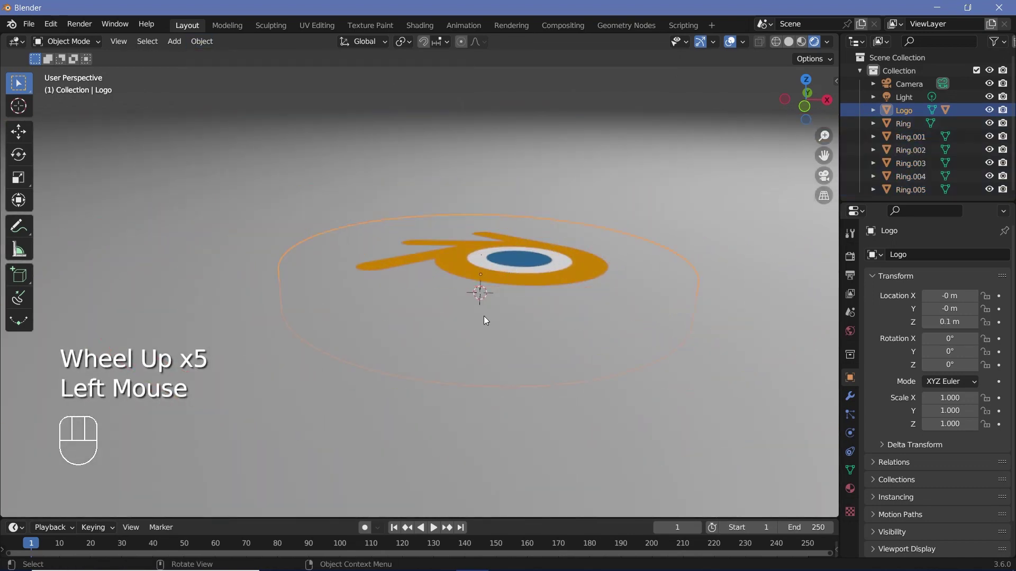
key("r")
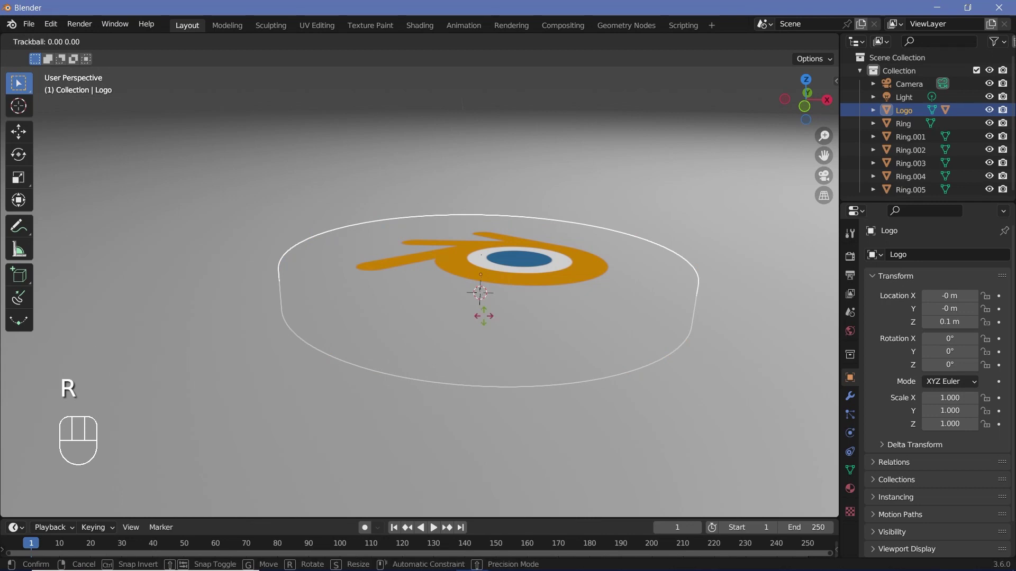
type("y180")
key("Return")
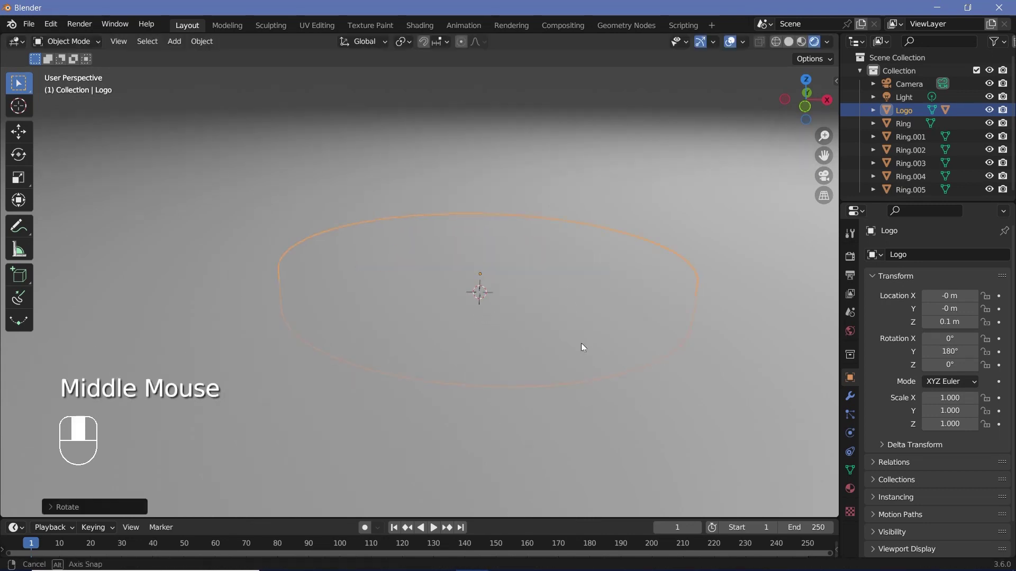
Step: Orbit around the flipped disc to inspect it and enlarge the timeline area
middle_click_drag(582, 344, 628, 261)
middle_click_drag(592, 306, 478, 321)
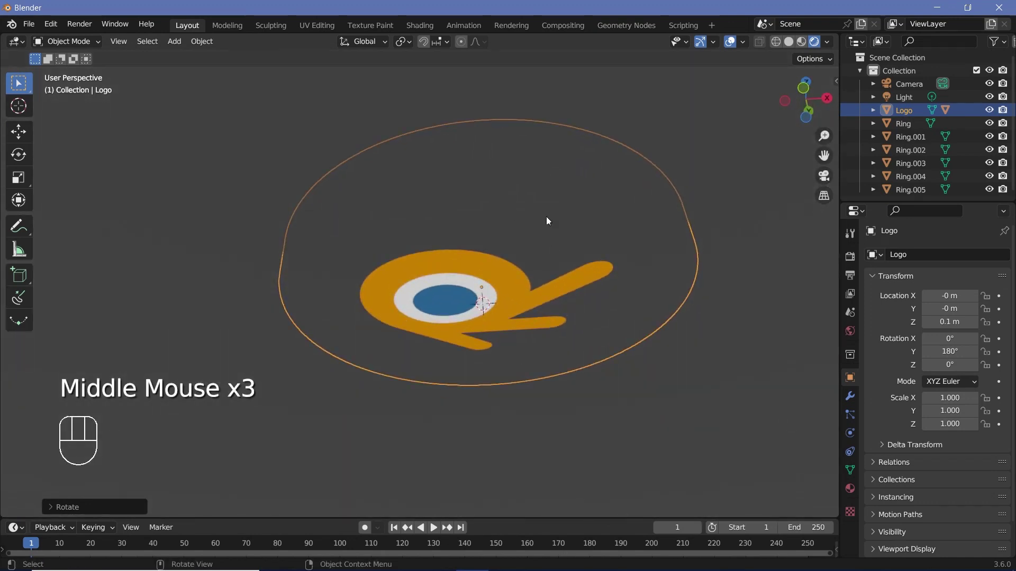
scroll(545, 215, "down", 2)
middle_click_drag(545, 215, 556, 328)
left_click_drag(561, 519, 562, 487)
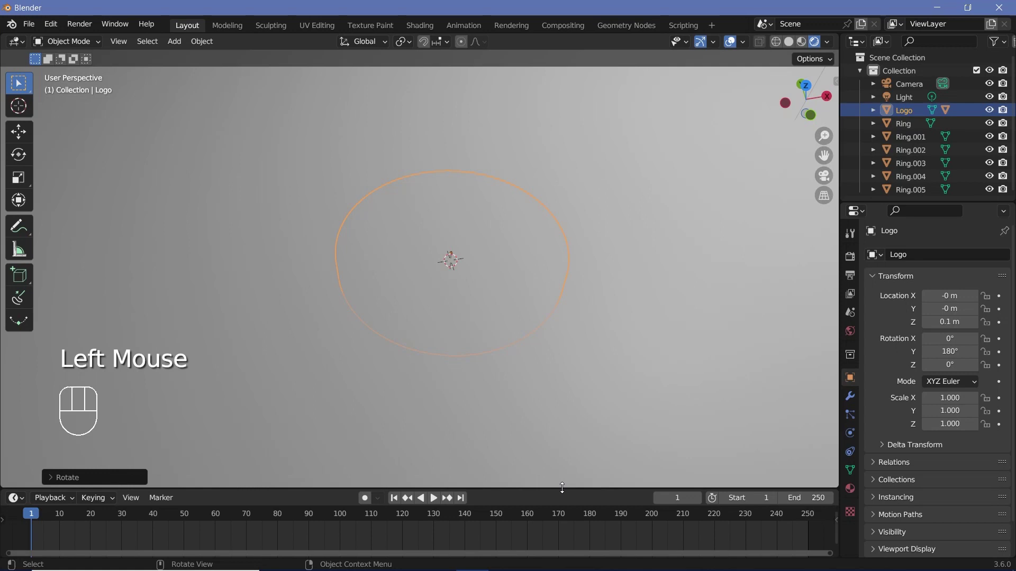
Step: Enable Bloom and Screen Space Reflections in the render settings
left_click(850, 258)
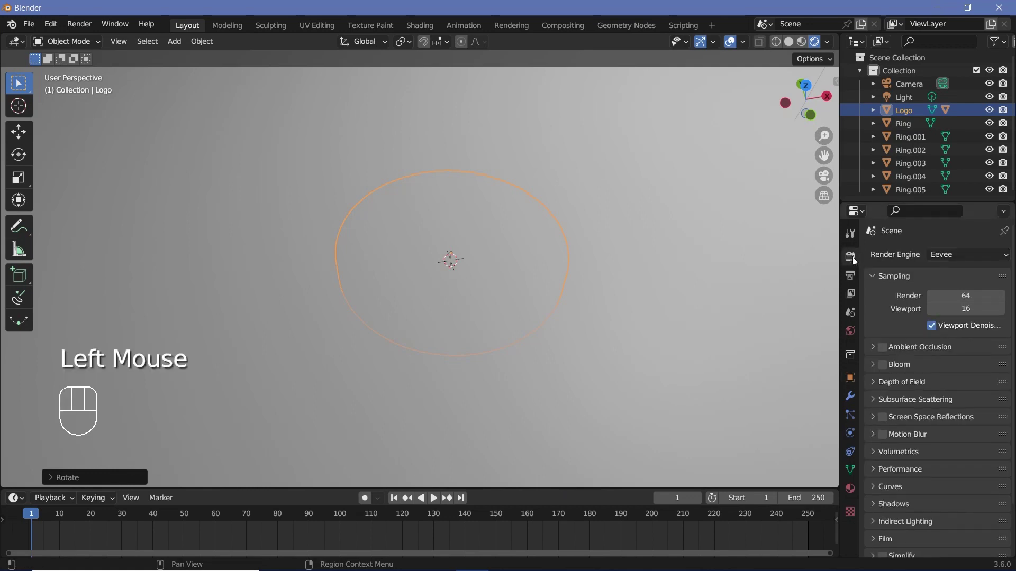
left_click(882, 365)
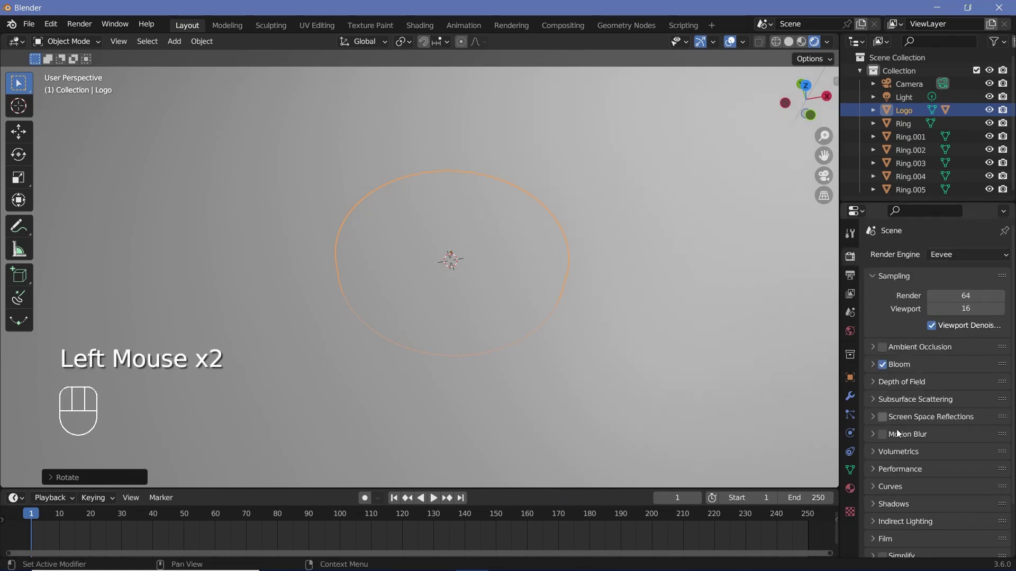
left_click(882, 417)
Step: Set the frame rate to 30 fps and the end frame to 150
left_click(848, 283)
left_click(966, 374)
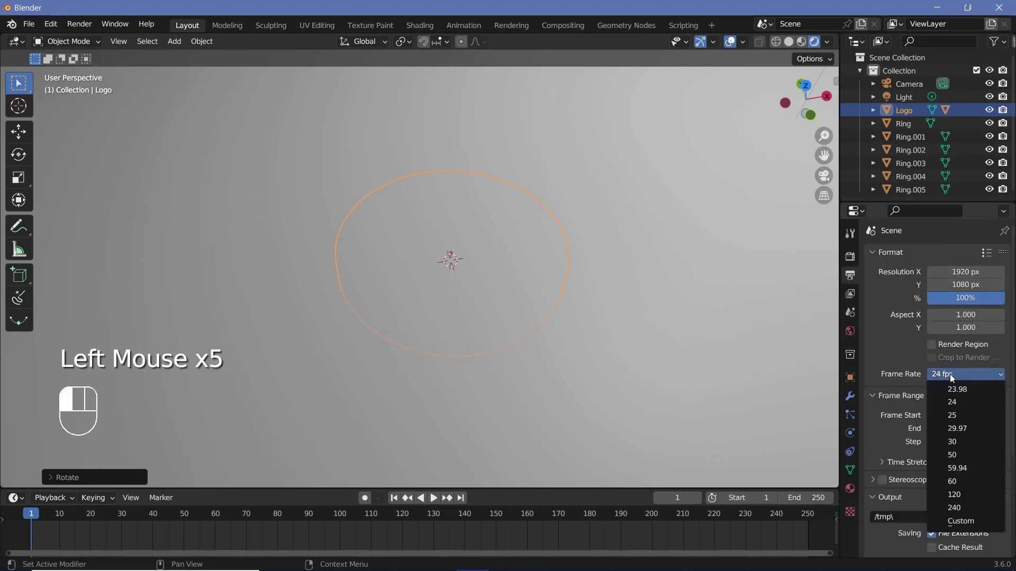
left_click(953, 442)
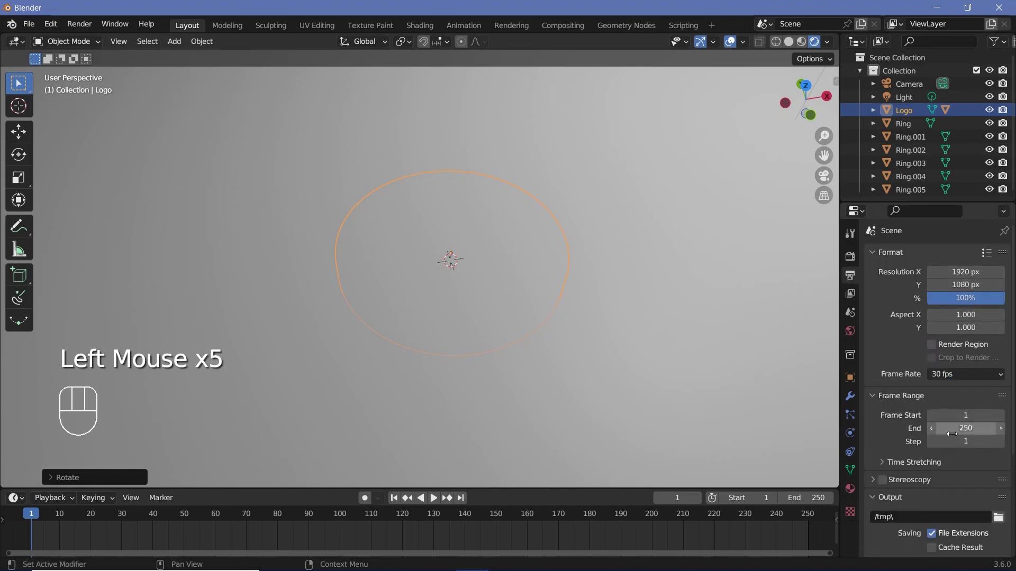
left_click(953, 430)
type("150")
key("Return")
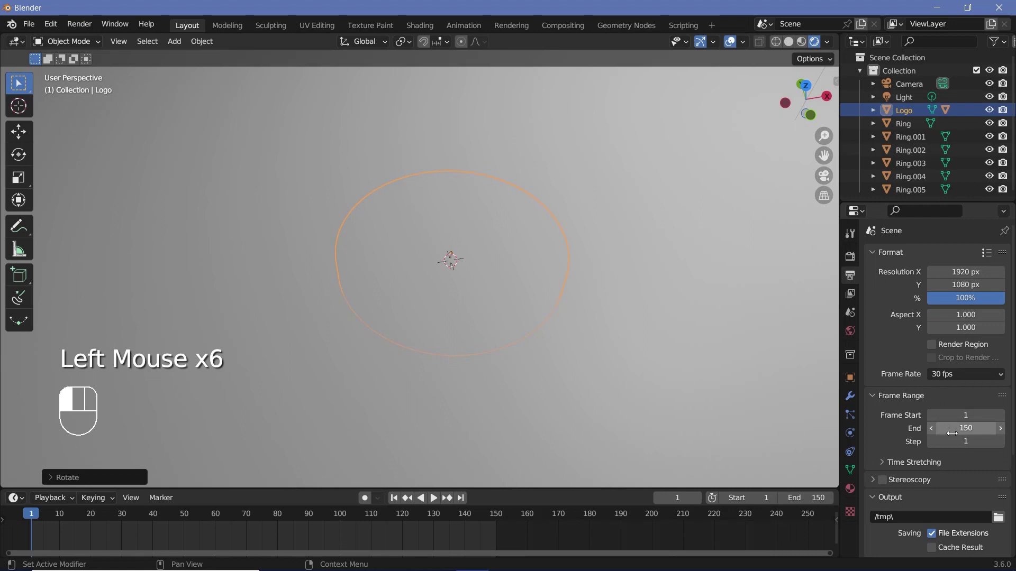
Step: Set the output path to // and the file format to FFmpeg Video
scroll(921, 441, "down", 2)
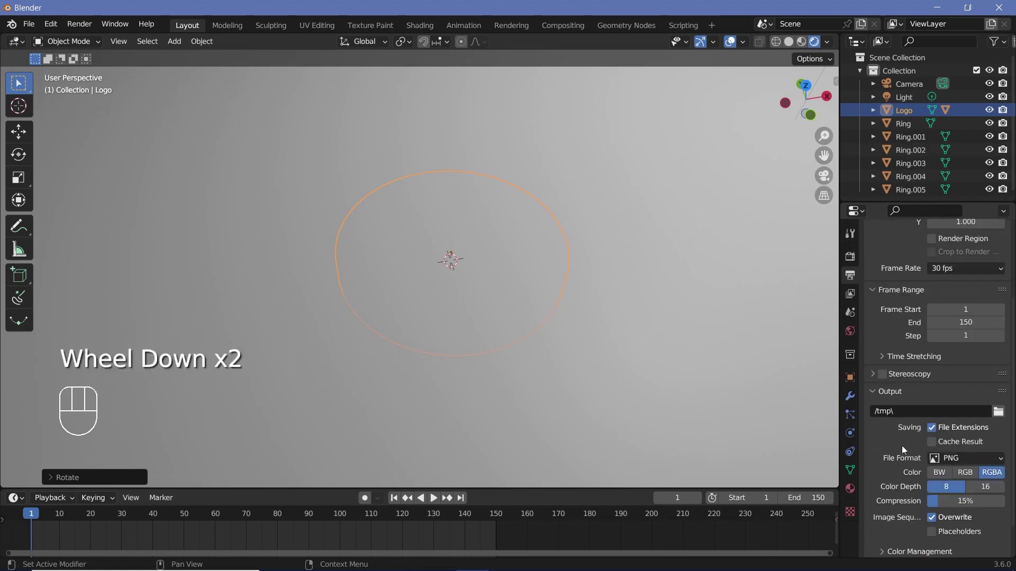
left_click(883, 414)
type("//")
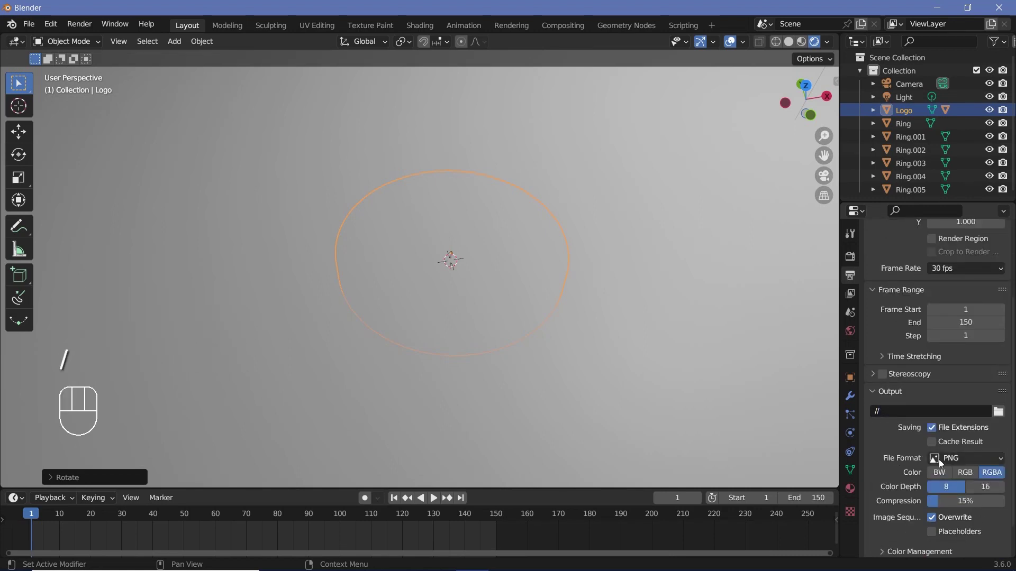
left_click(940, 462)
left_click(946, 387)
Step: Encode the video in an MPEG-4 container at Perceptually Lossless quality
scroll(890, 514, "down", 2)
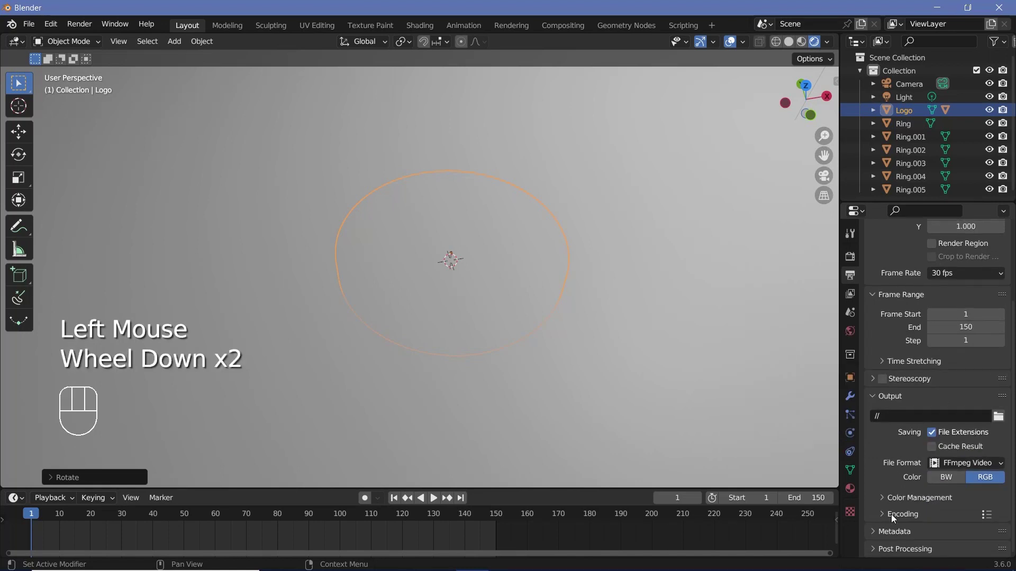
left_click(891, 514)
scroll(904, 483, "down", 3)
left_click(953, 385)
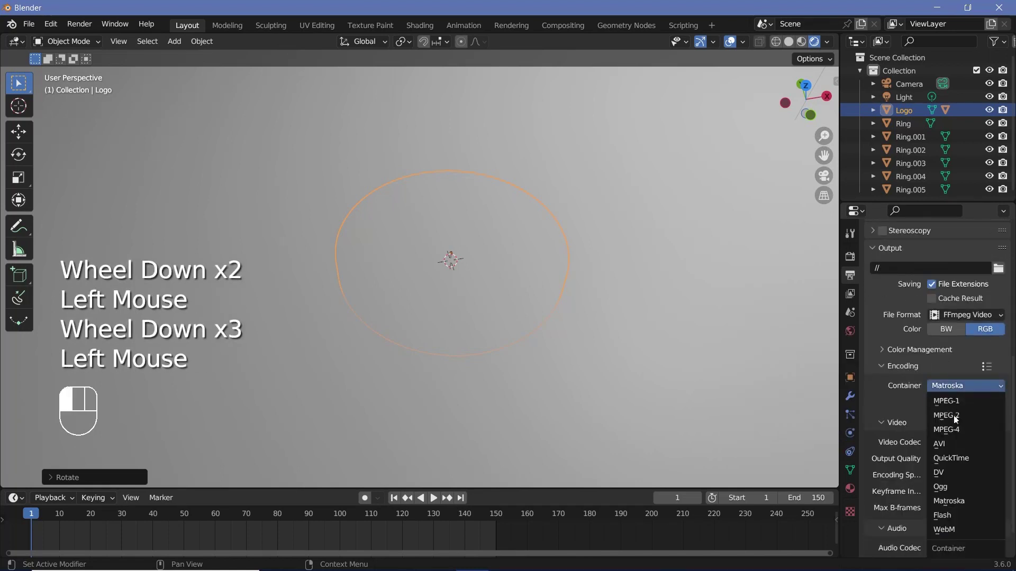
left_click(952, 429)
left_click(958, 459)
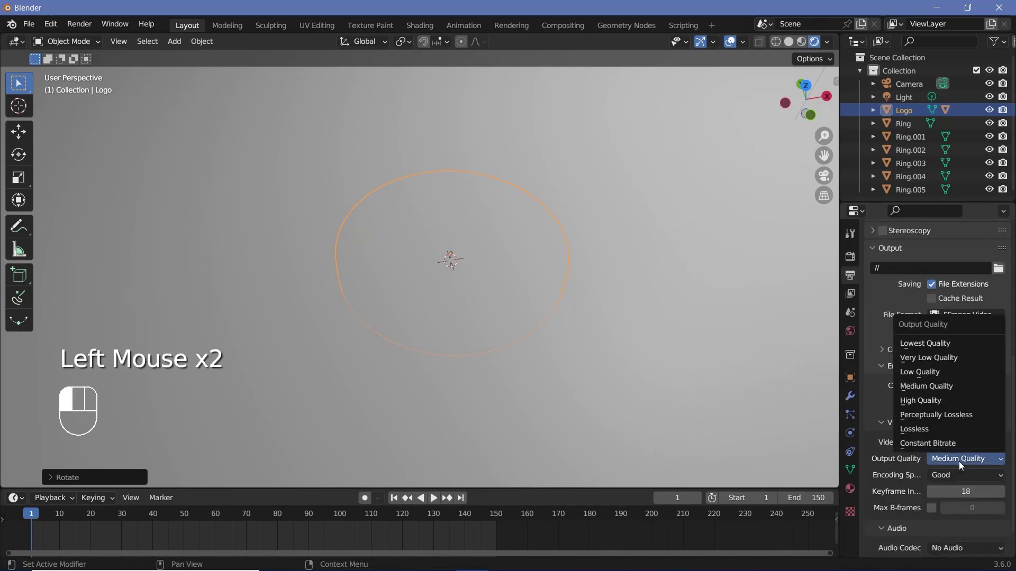
left_click(945, 414)
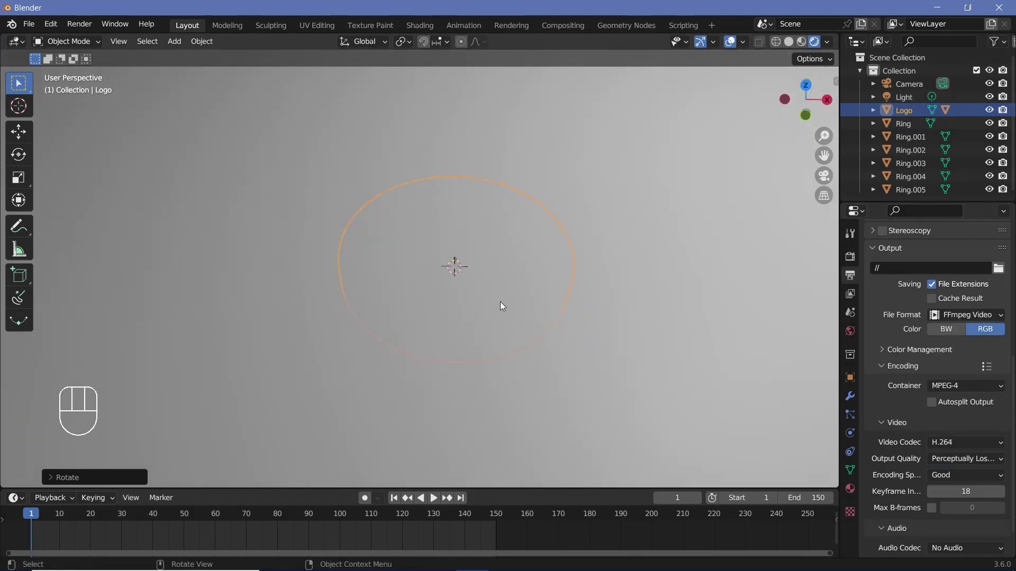
Step: Keyframe the Logo's rotation at frame 1 and move to frame 120
key("i")
left_click(486, 315)
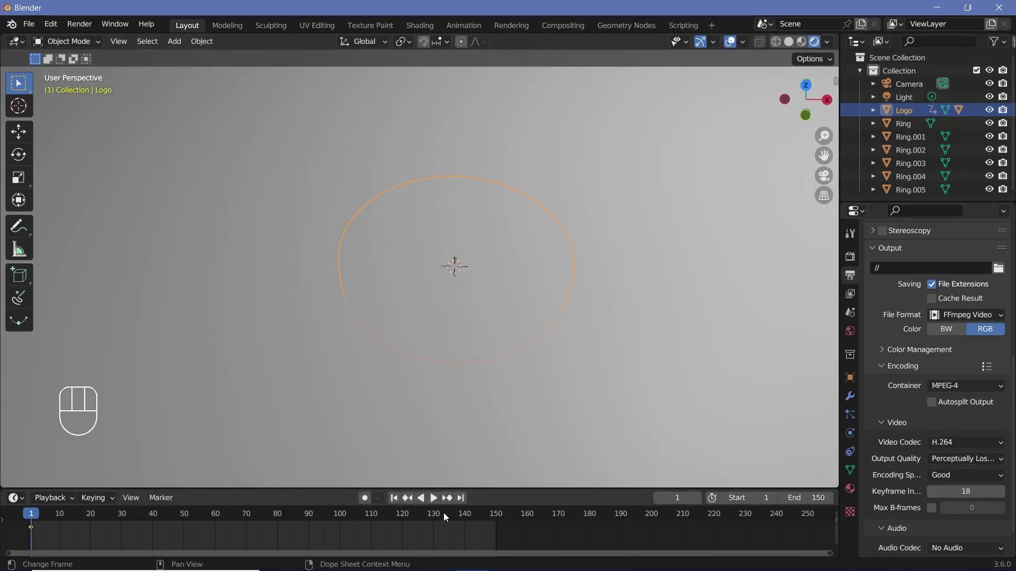
left_click_drag(443, 513, 402, 512)
key("Left")
key("Right")
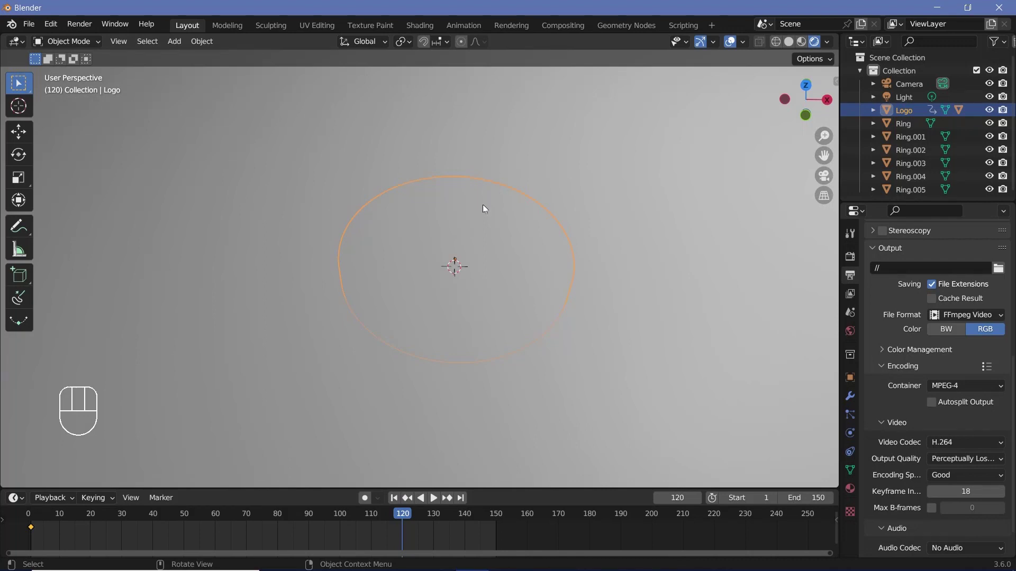
Step: Flip the Logo 180° about Y at frame 120 and preview the playback
type("ry")
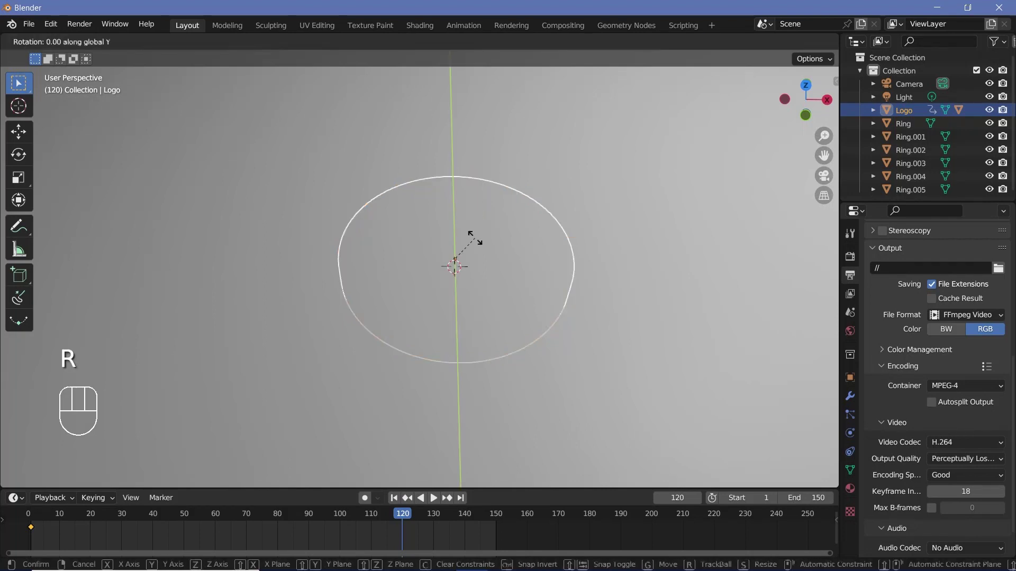
type("180")
left_click(474, 238)
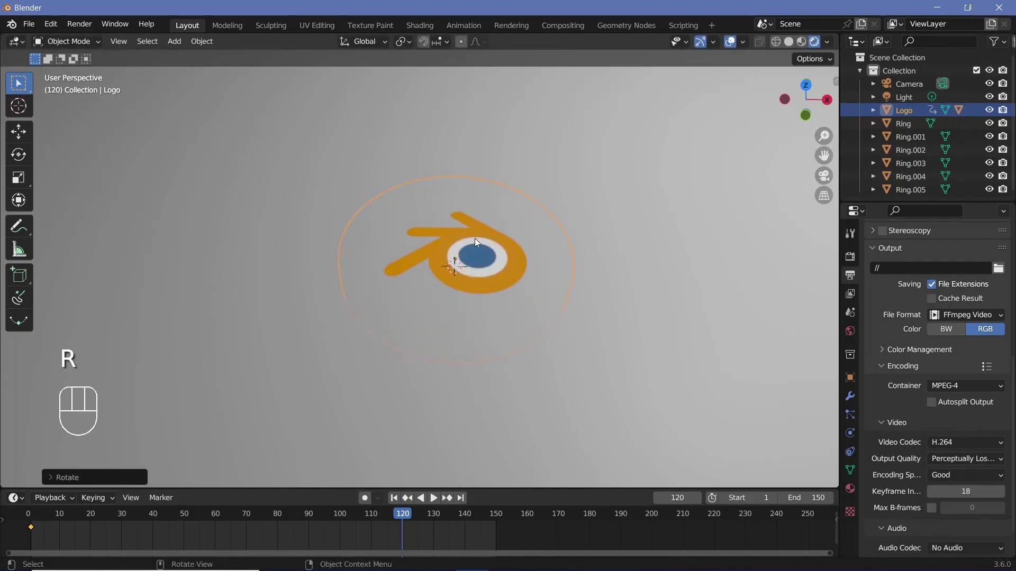
key("r")
key("x")
left_click(475, 240)
key("shift+ctrl+space")
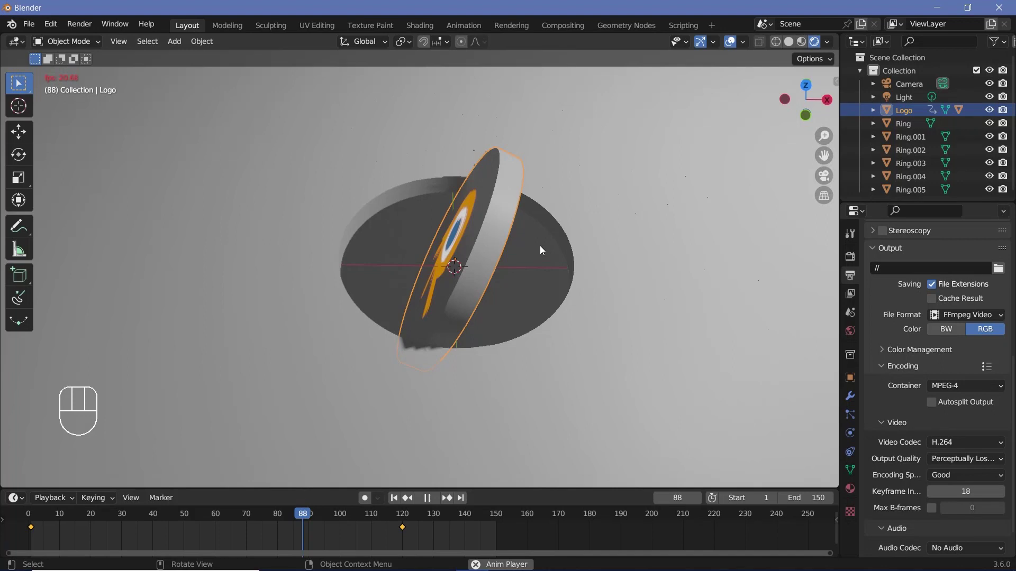
key("space")
scroll(503, 242, "down", 2)
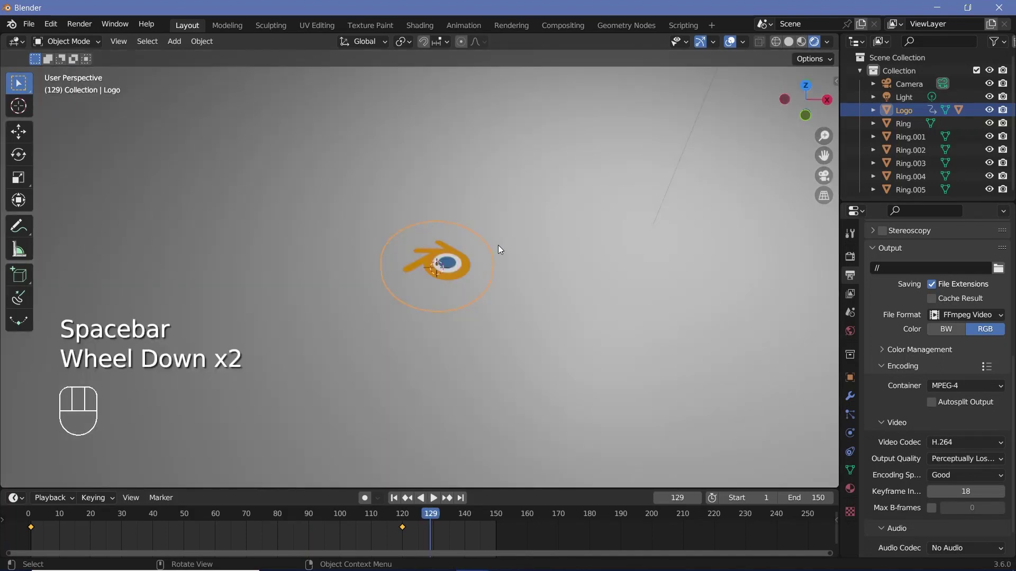
Step: Select the Ring, keyframe its rotation at frame 0, and move to frame 120
left_click(500, 250)
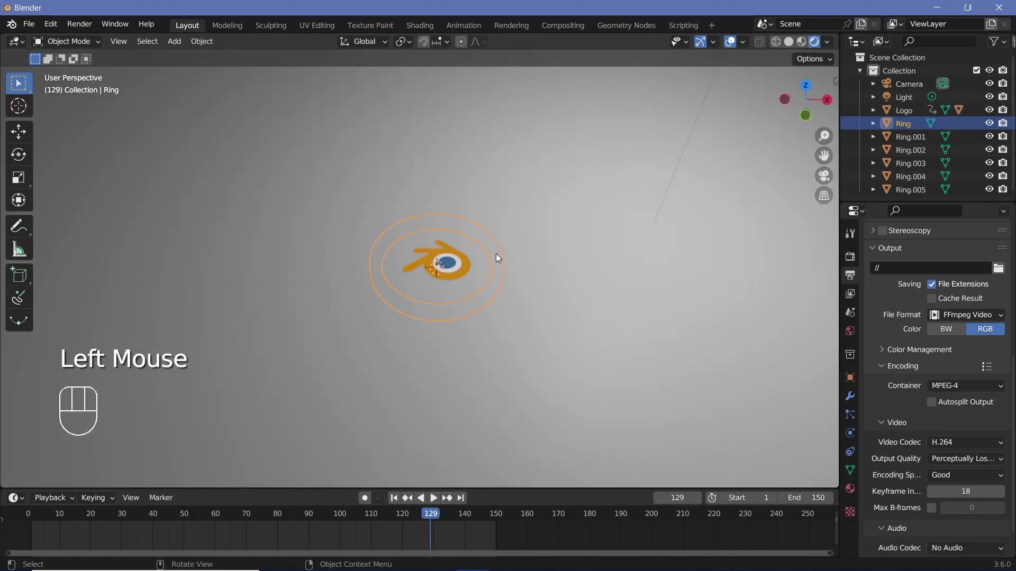
left_click(29, 515)
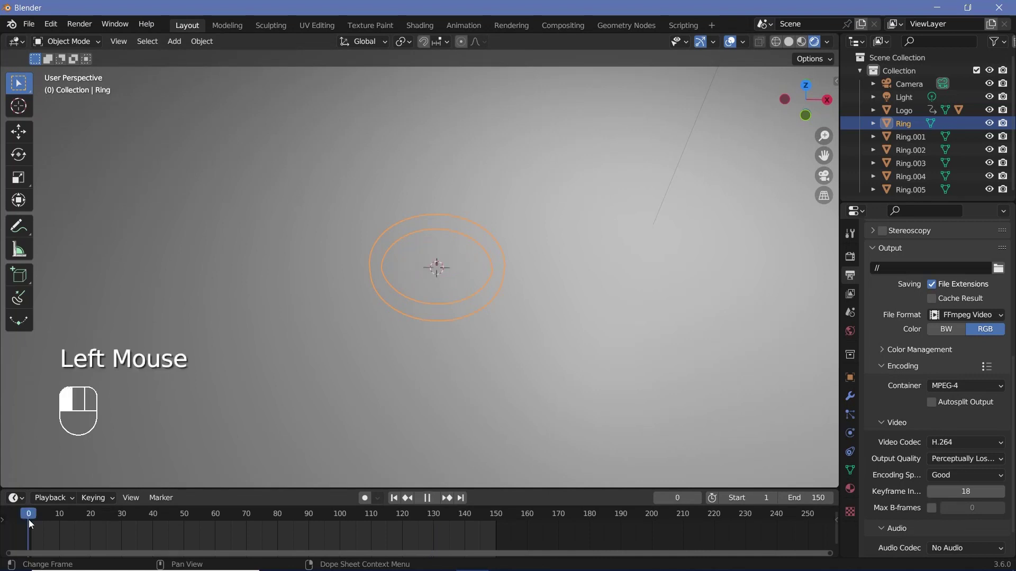
key("i")
left_click(345, 329)
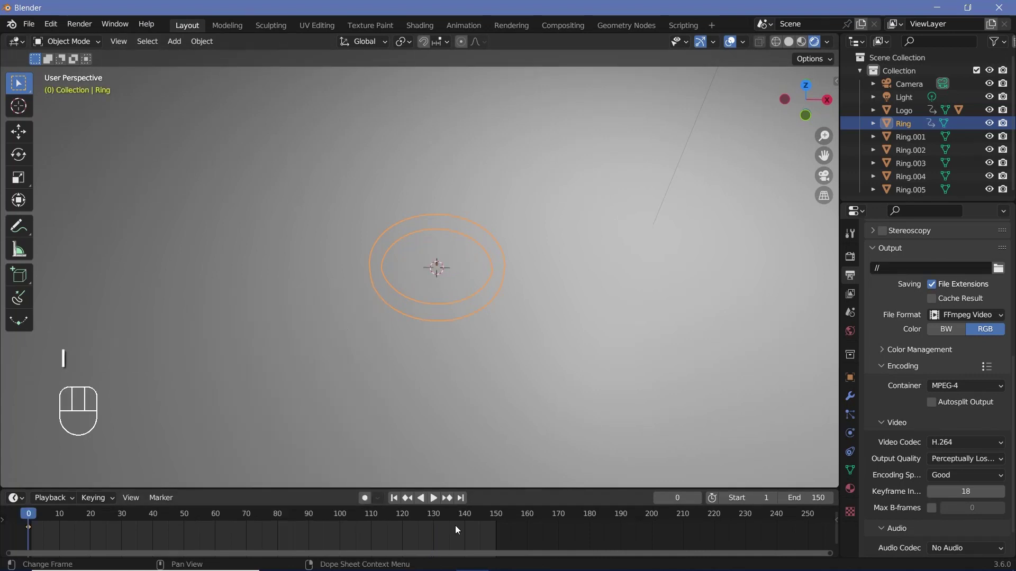
left_click(402, 519)
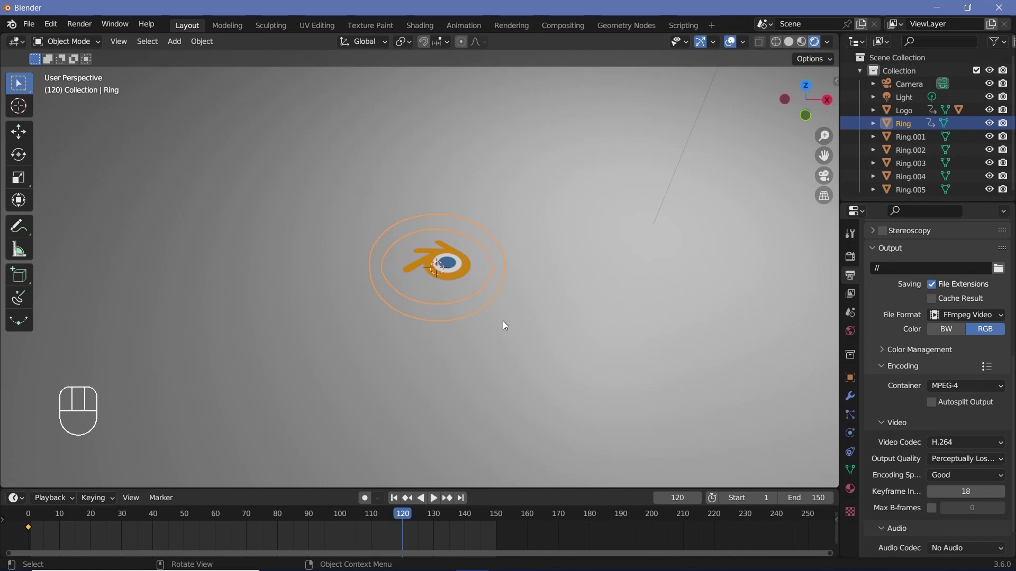
Step: Spin the Ring 180° around Y and keyframe its rotation at frame 120
type("rx36")
key("Escape")
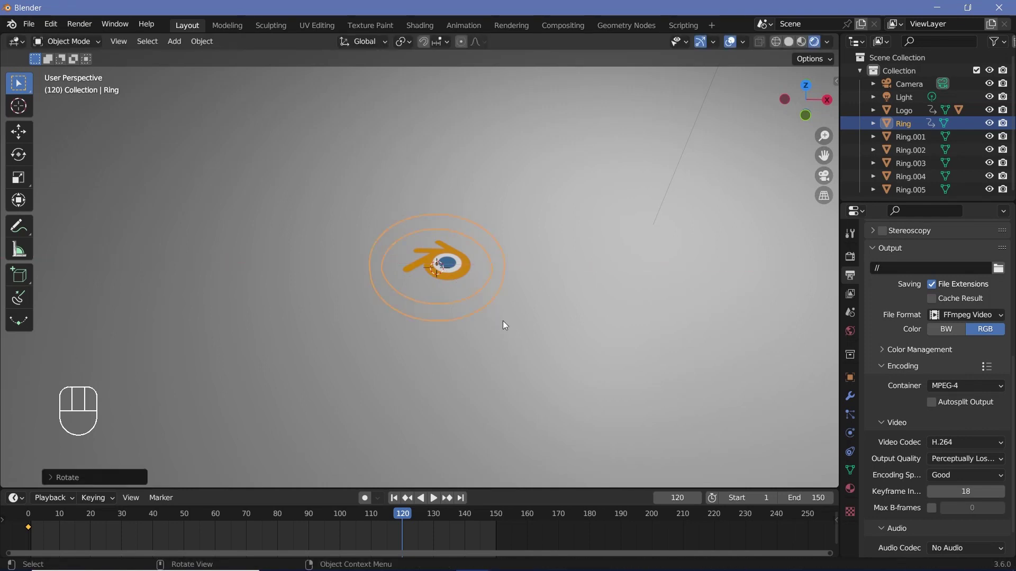
type("ry180")
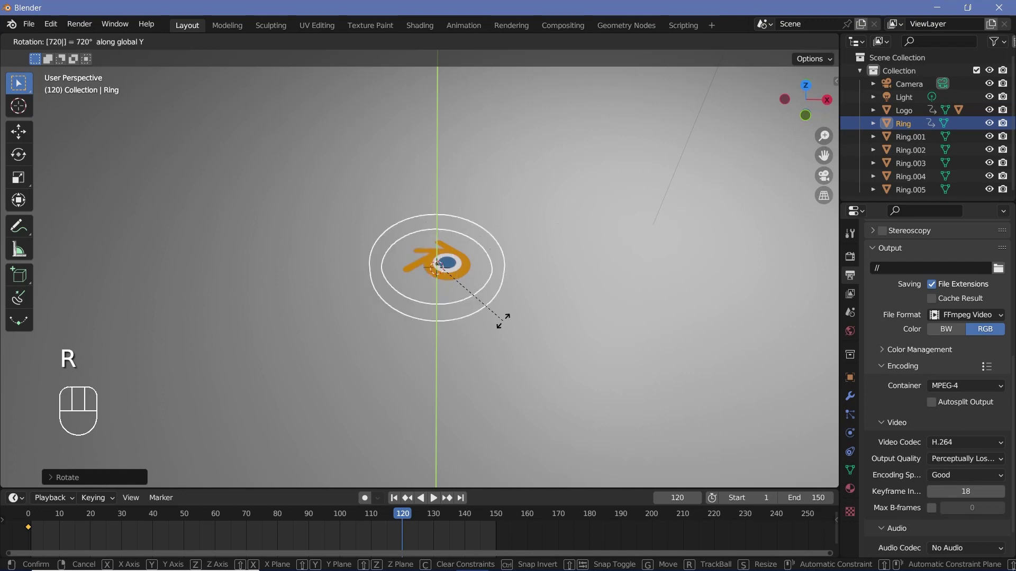
key("Return")
key("r")
key("x")
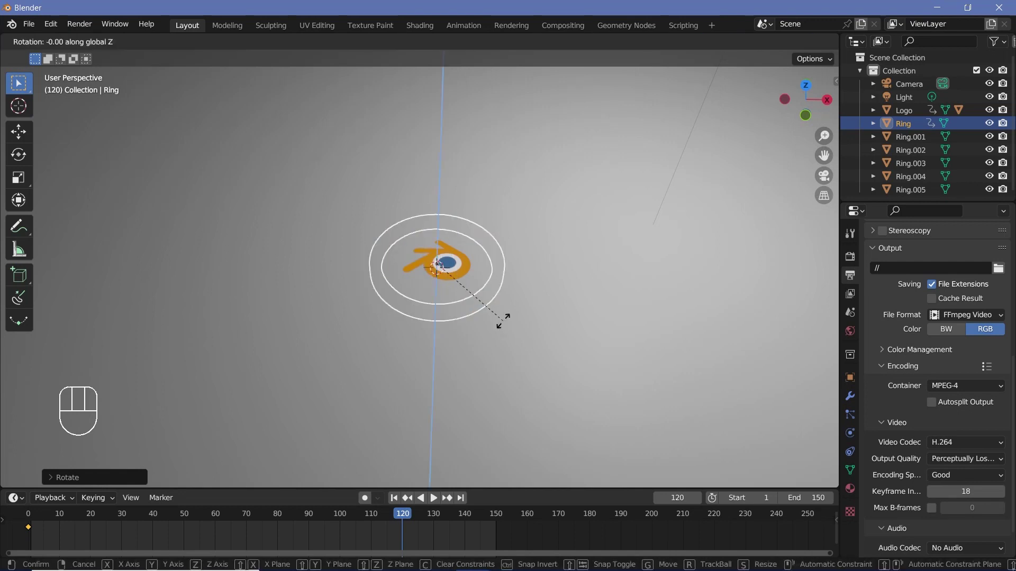
key("Escape")
key("i")
left_click(503, 321)
Step: Play back to preview the Ring's spin, then select Ring.001
key("space")
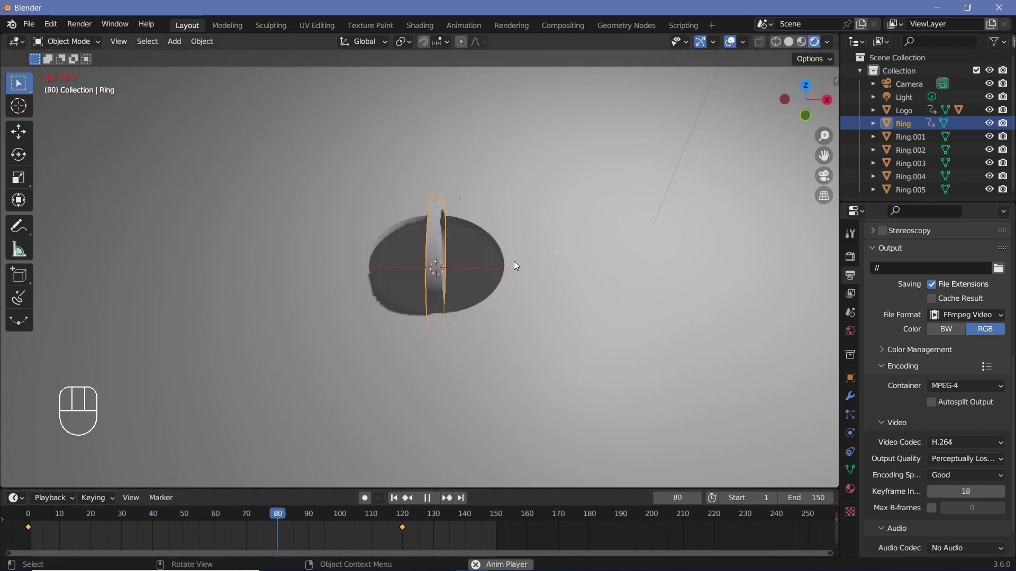
key("space")
left_click(512, 272)
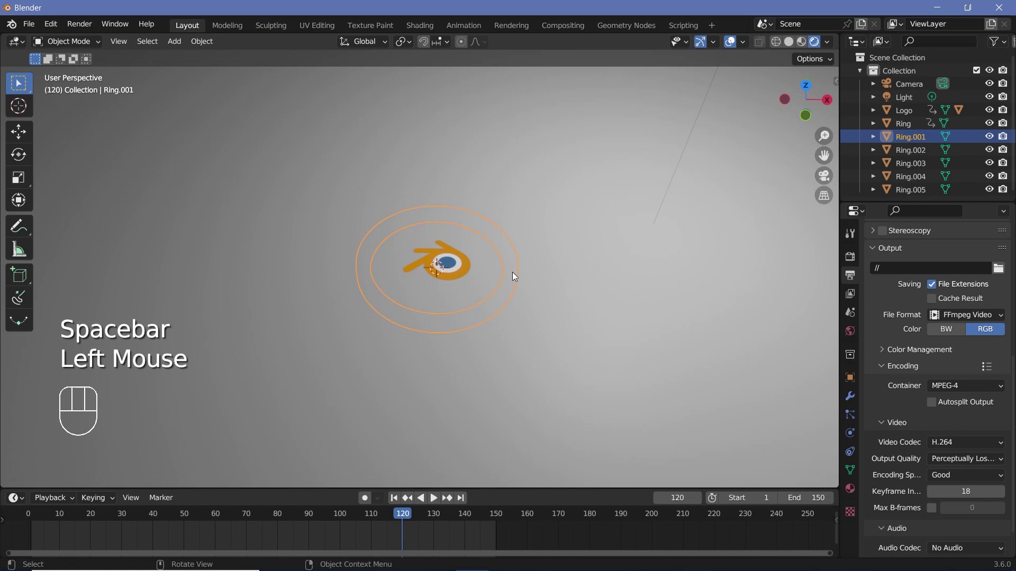
Step: Select Ring.002, keyframe its rotation at frame 0, and move to frame 120
left_click(515, 301)
left_click(29, 516)
key("i")
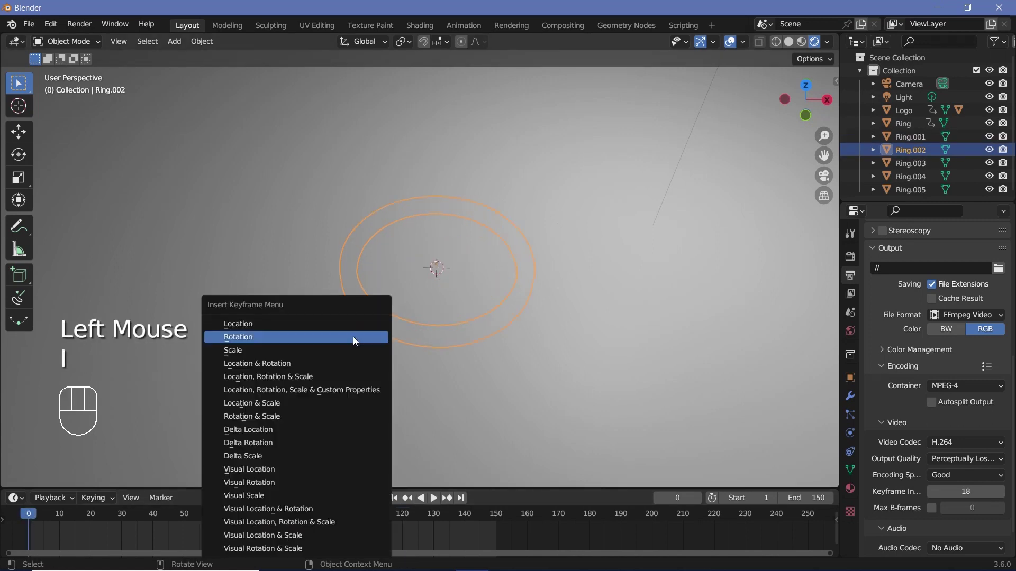
left_click(354, 336)
left_click(402, 514)
Step: Spin Ring.002 180° around Z and keyframe its rotation at frame 120
key("r")
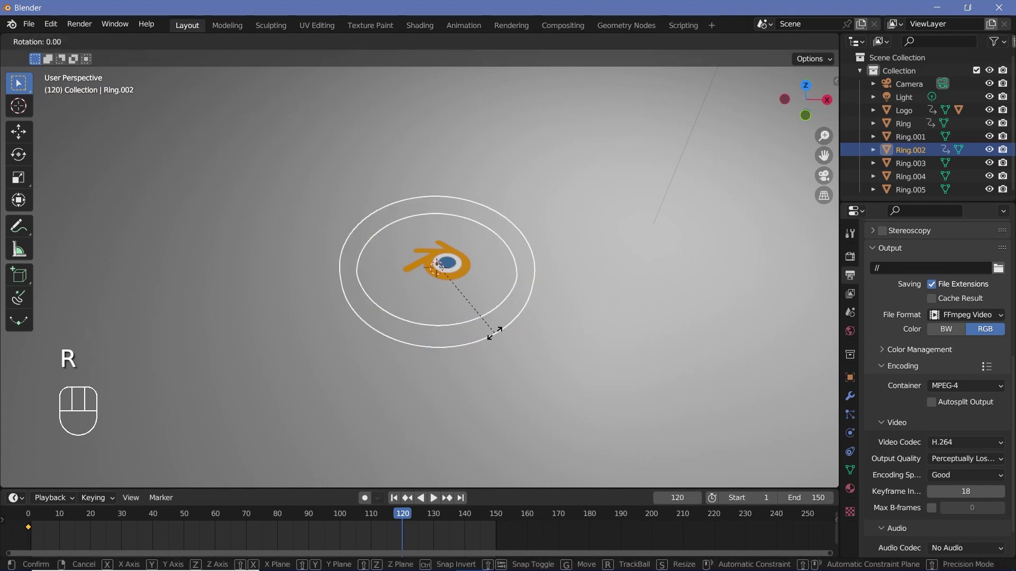
key("x")
key("y")
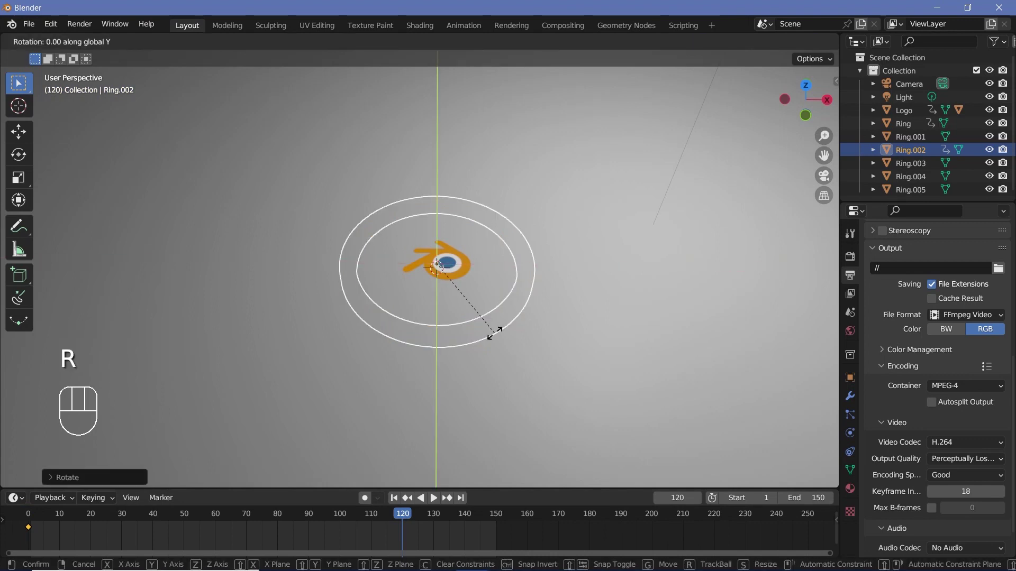
right_click(494, 332)
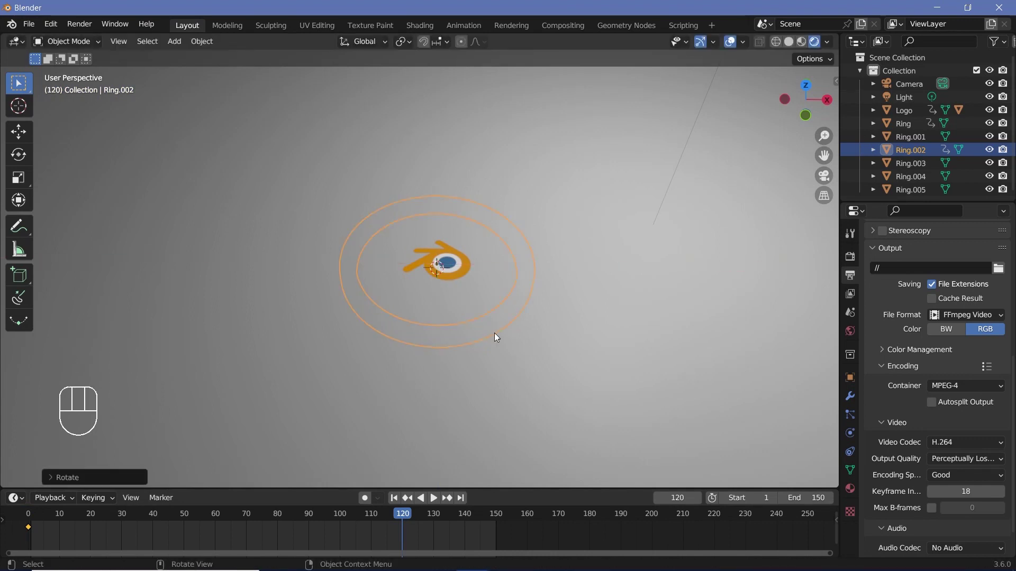
type("rz180")
key("Return")
key("i")
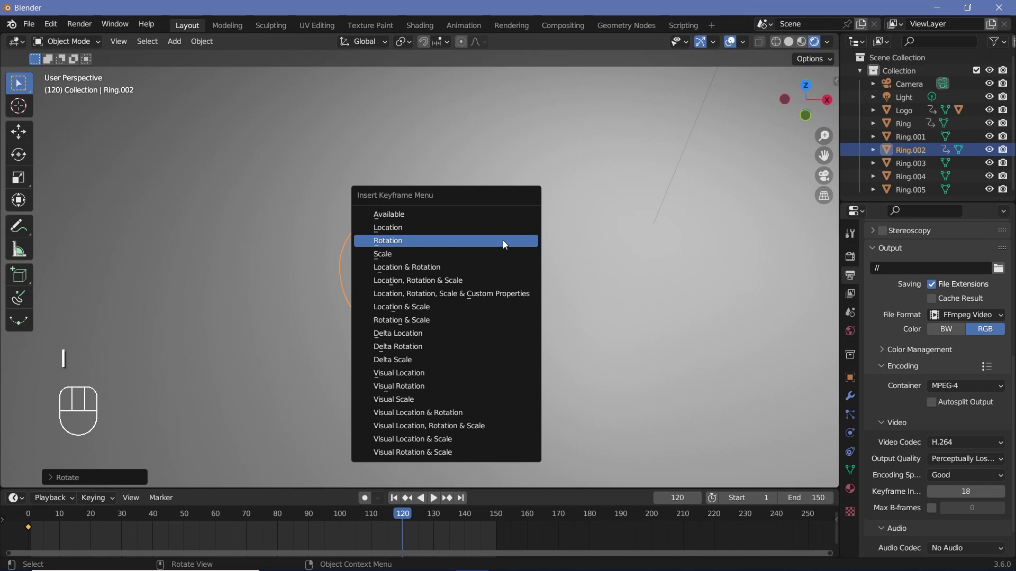
left_click(503, 243)
Step: Replay the animation from frame 0 while selecting Ring.001 and Ring.003
left_click(32, 519)
key("space")
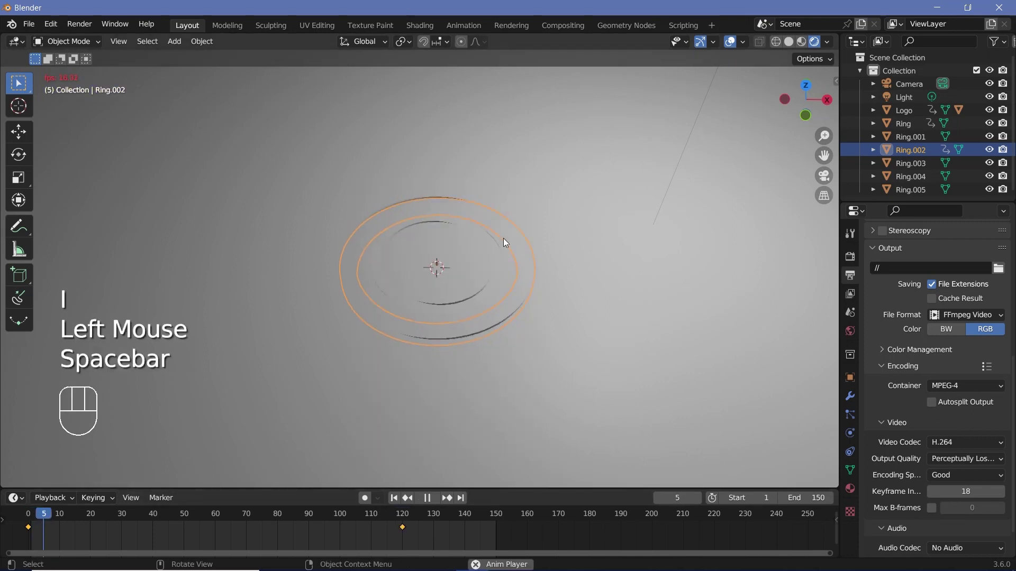
key("space")
left_click(510, 249)
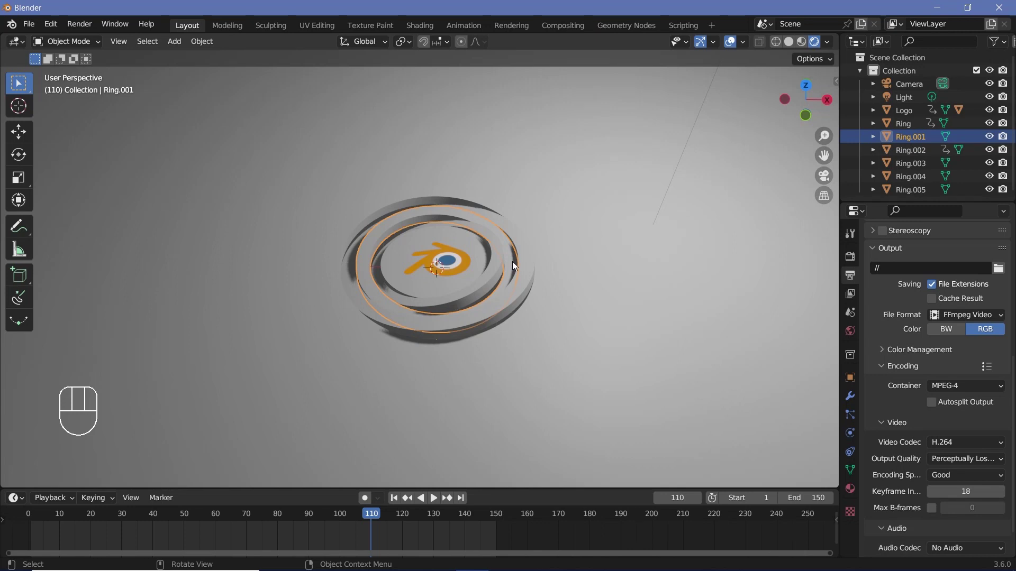
left_click(391, 271)
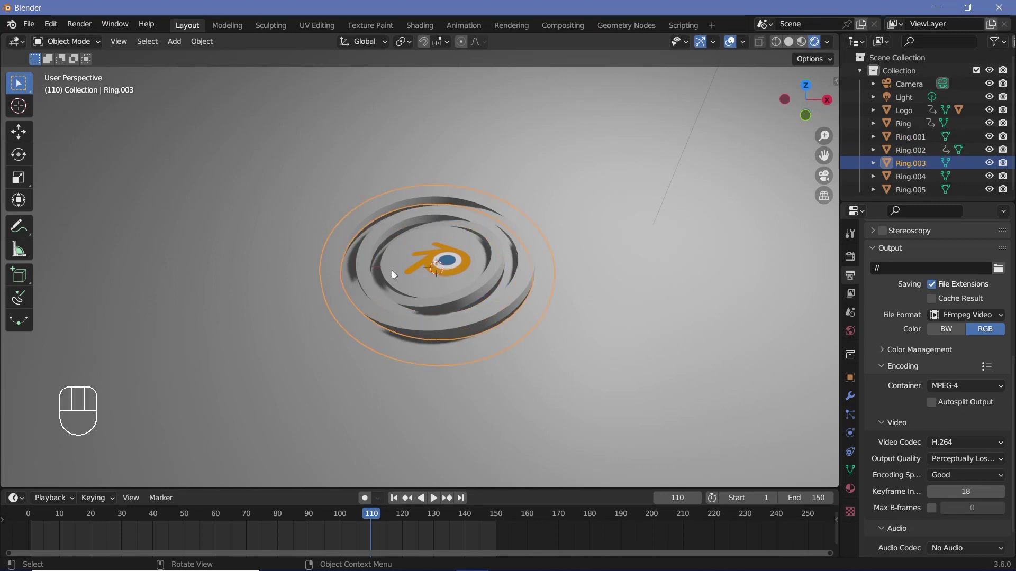
left_click(30, 520)
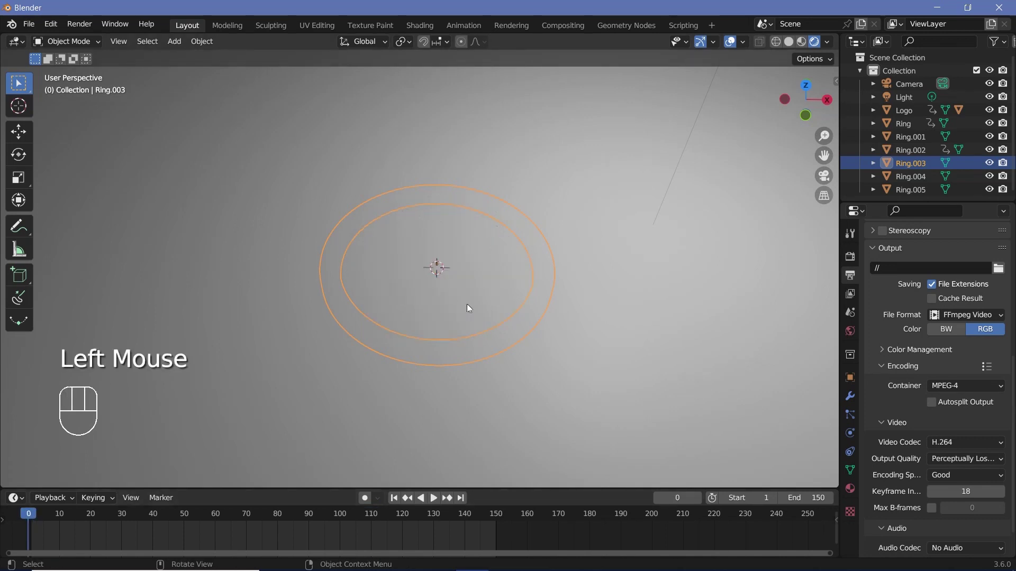
key("space")
Step: Select Ring.004, play the animation, and view the rings from above
left_click(541, 326)
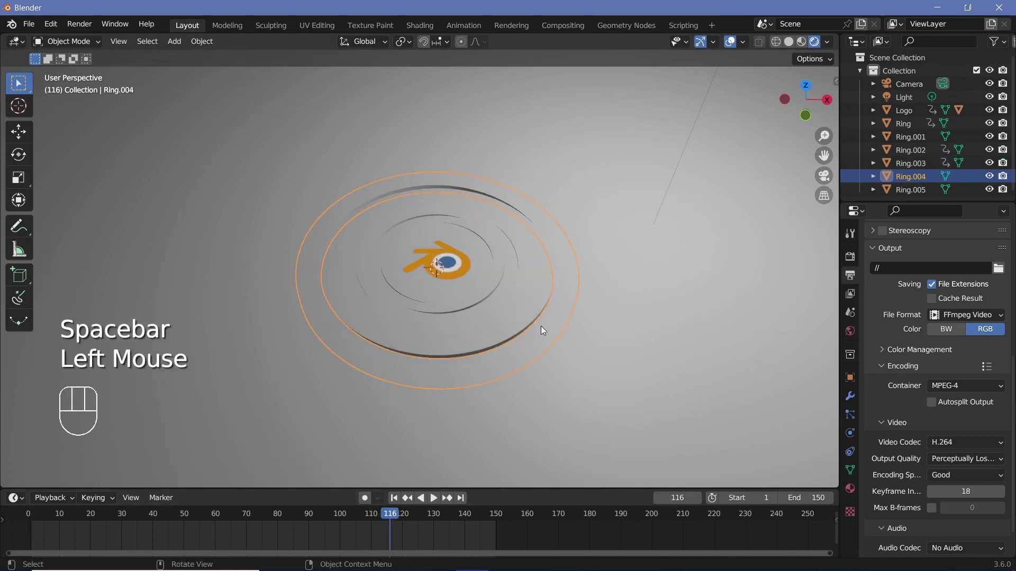
key("space")
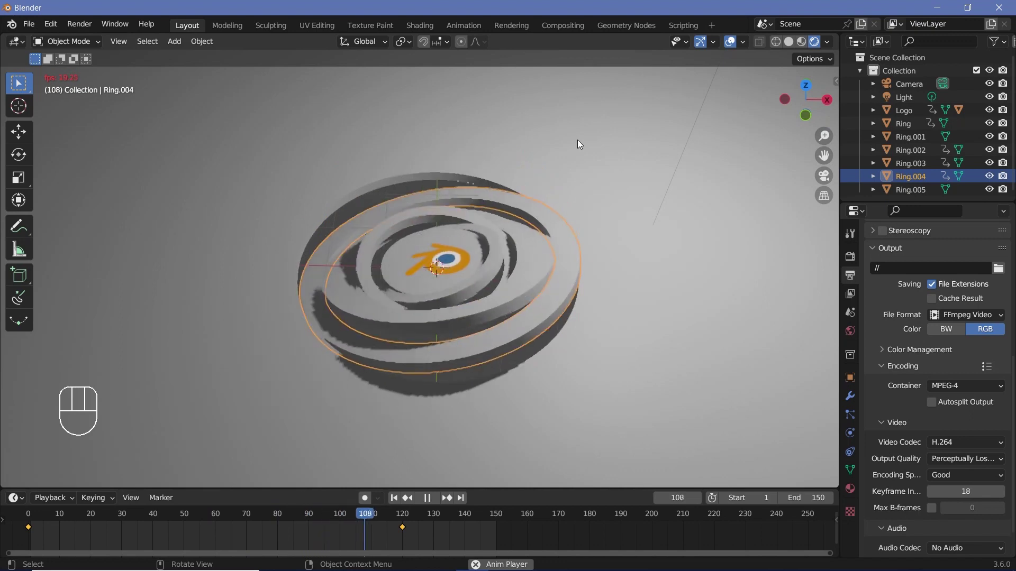
key("space")
middle_click_drag(498, 218, 471, 250)
scroll(515, 290, "up", 4)
scroll(470, 250, "down", 4)
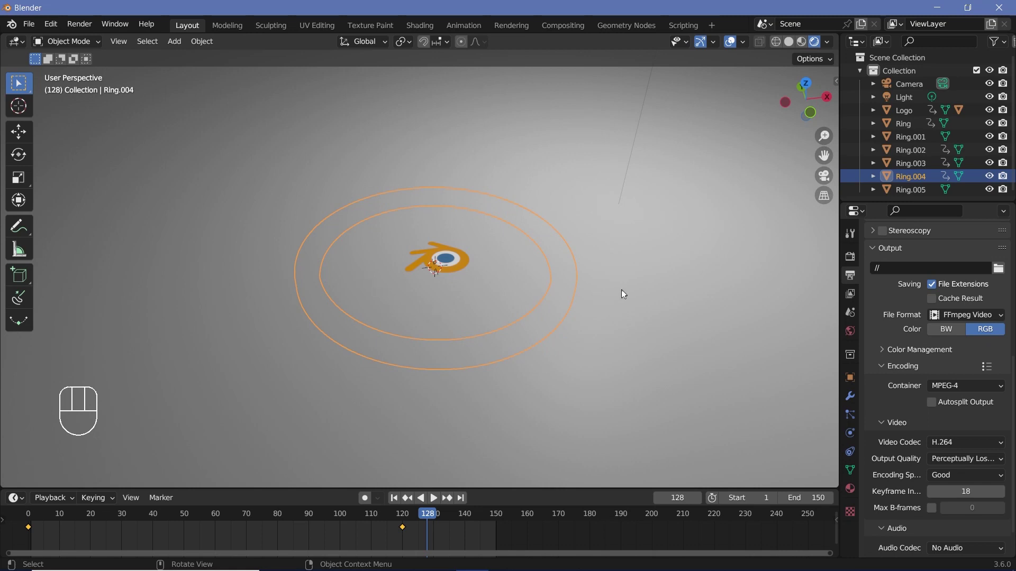
middle_click_drag(622, 294, 603, 375)
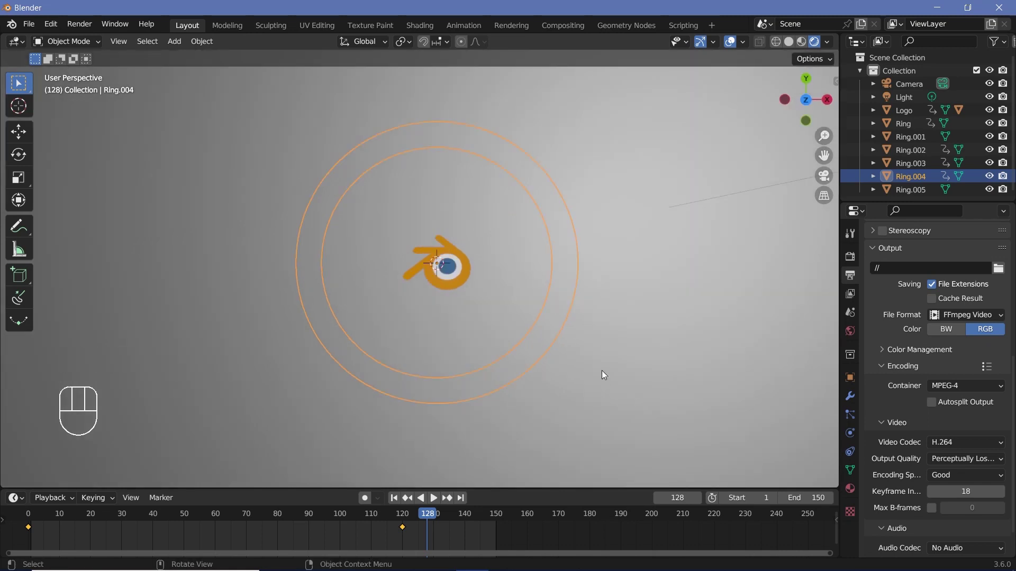
Step: Assign the existing Material to Ring.004
scroll(602, 374, "up", 2)
scroll(389, 333, "down", 2)
left_click(850, 489)
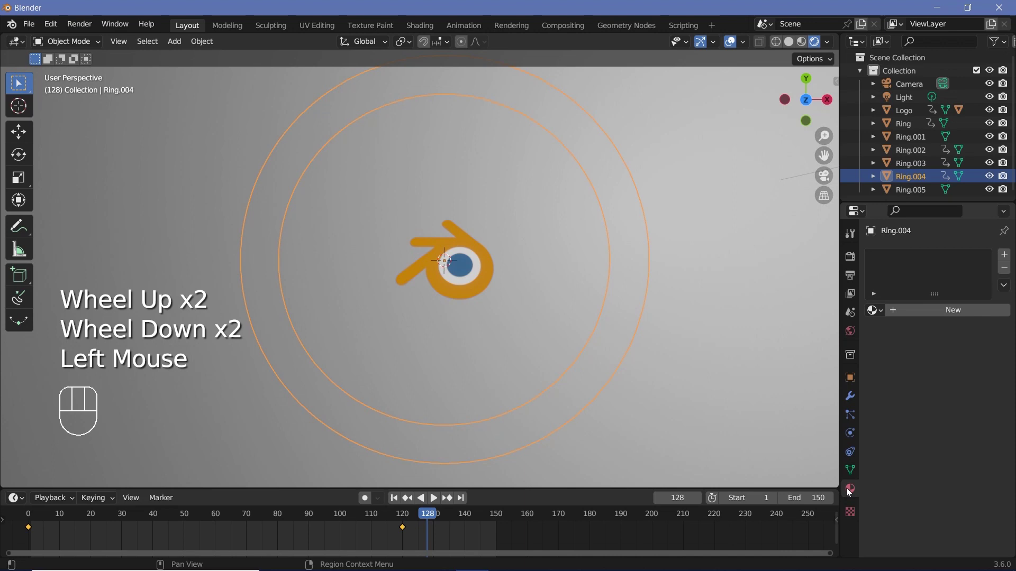
left_click(873, 313)
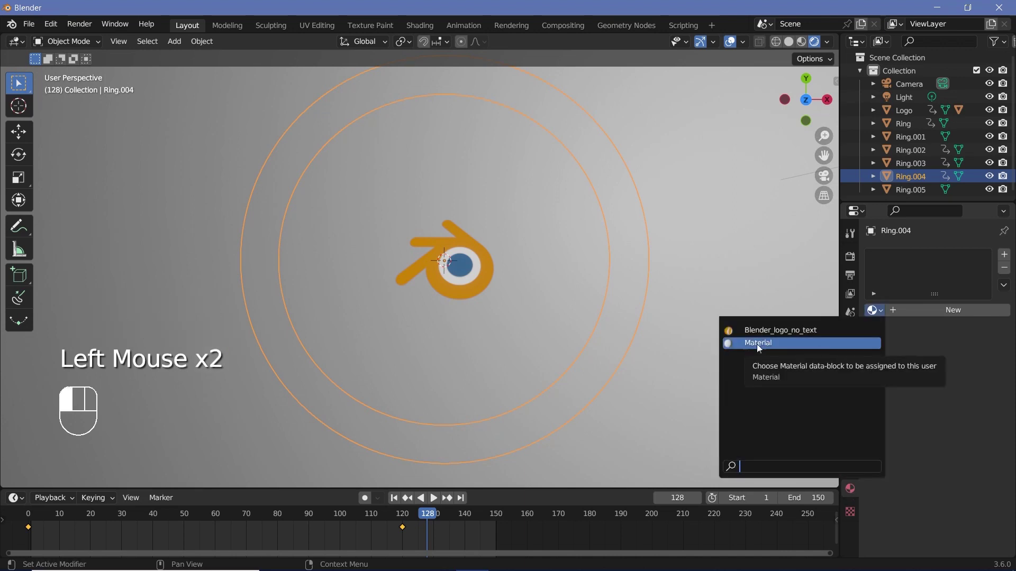
left_click(756, 344)
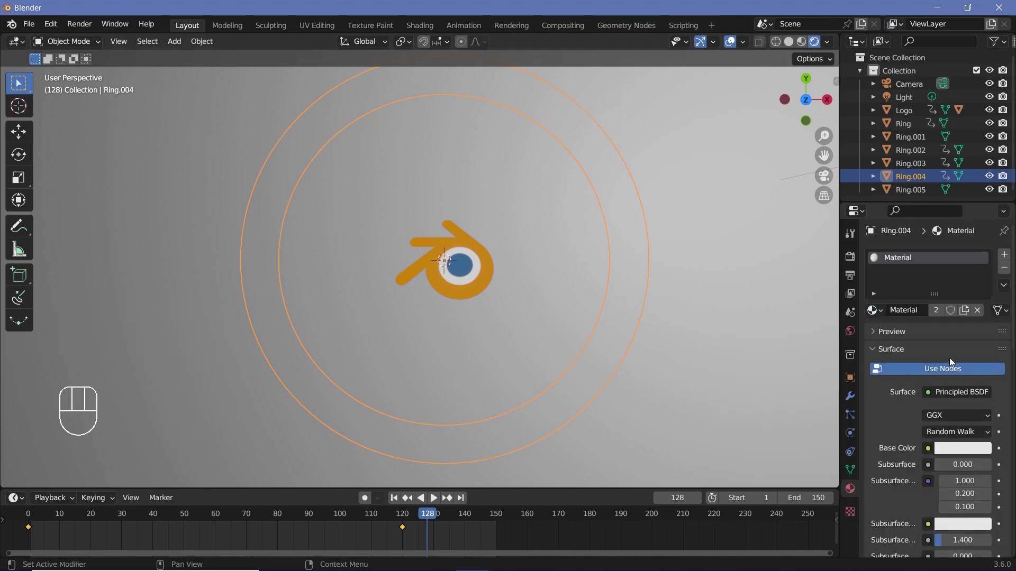
Step: Select the Logo and all rings with Ring.004 active, then link its material to them
left_click(497, 239)
left_click(503, 237)
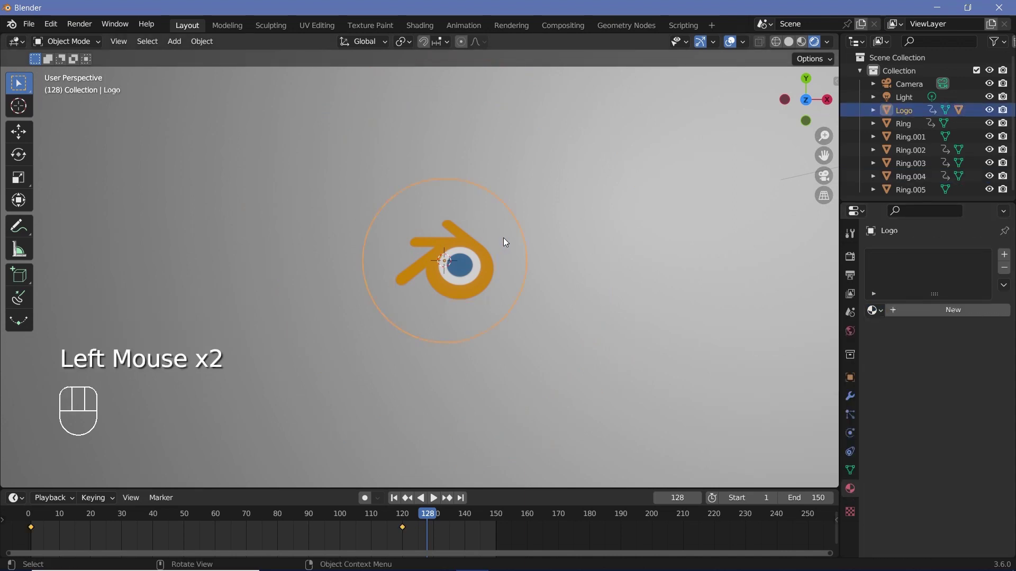
left_click(543, 259, "shift")
left_click(563, 262, "shift")
left_click(585, 264, "shift")
left_click(614, 275, "shift")
left_click(637, 307, "shift")
left_click(625, 329, "shift")
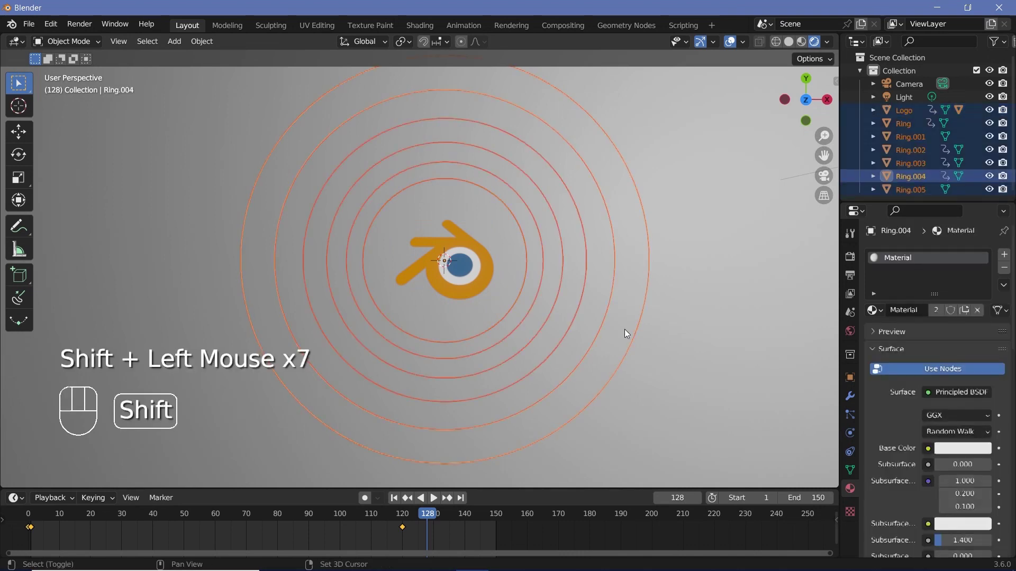
left_click(628, 290, "shift")
left_click(628, 290, "shift")
key("ctrl+l")
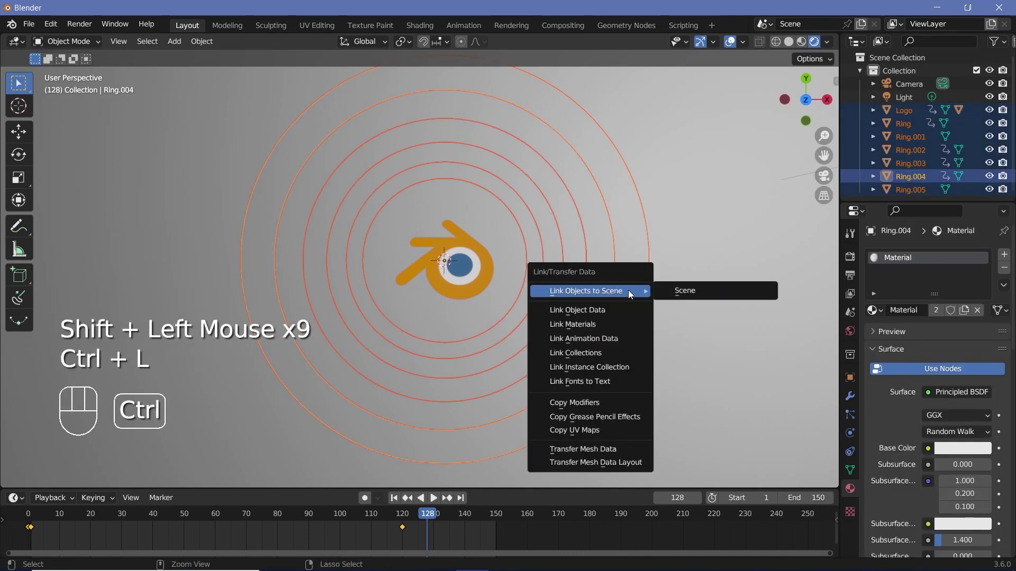
left_click(605, 325)
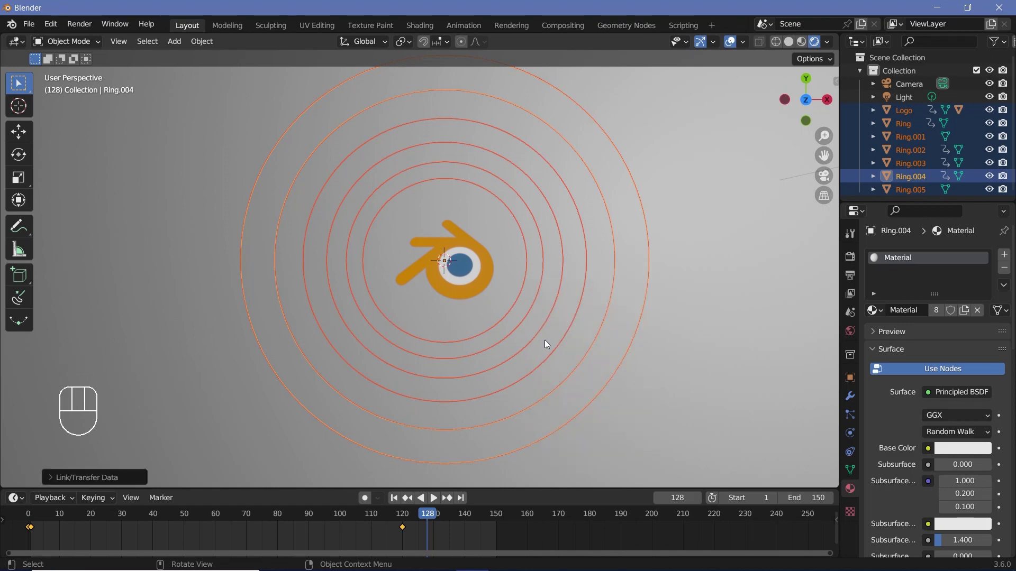
Step: Set the shared material's base colour to a teal hue
scroll(998, 409, "down", 1)
left_click(950, 429)
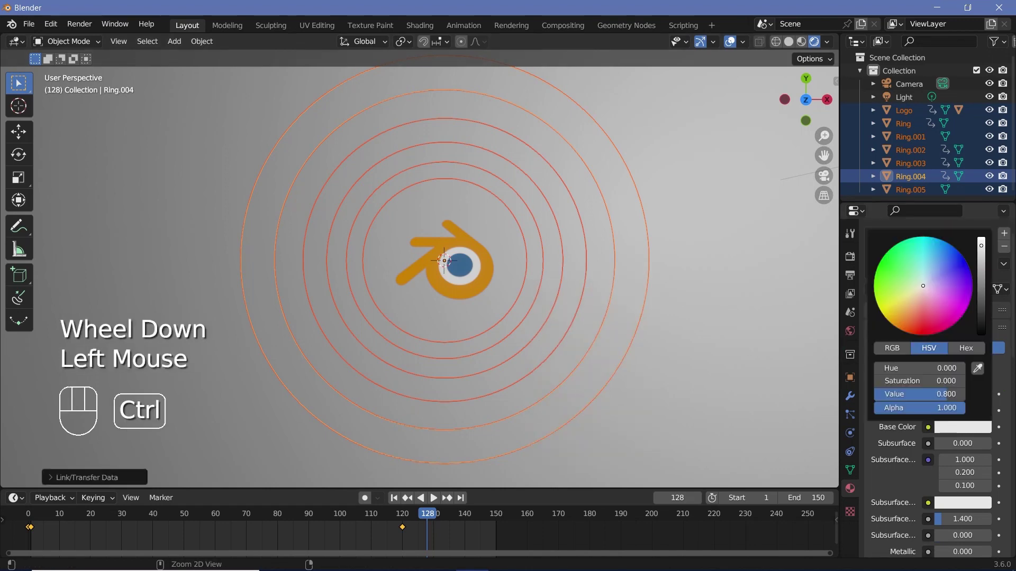
left_click(923, 267, "ctrl")
left_click_drag(923, 267, 922, 267, "ctrl")
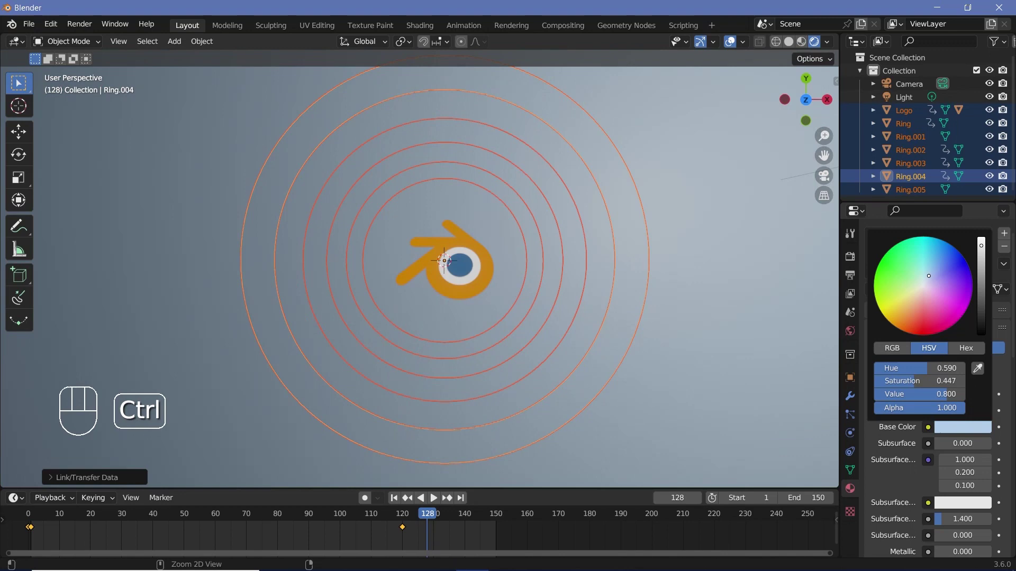
left_click(922, 272)
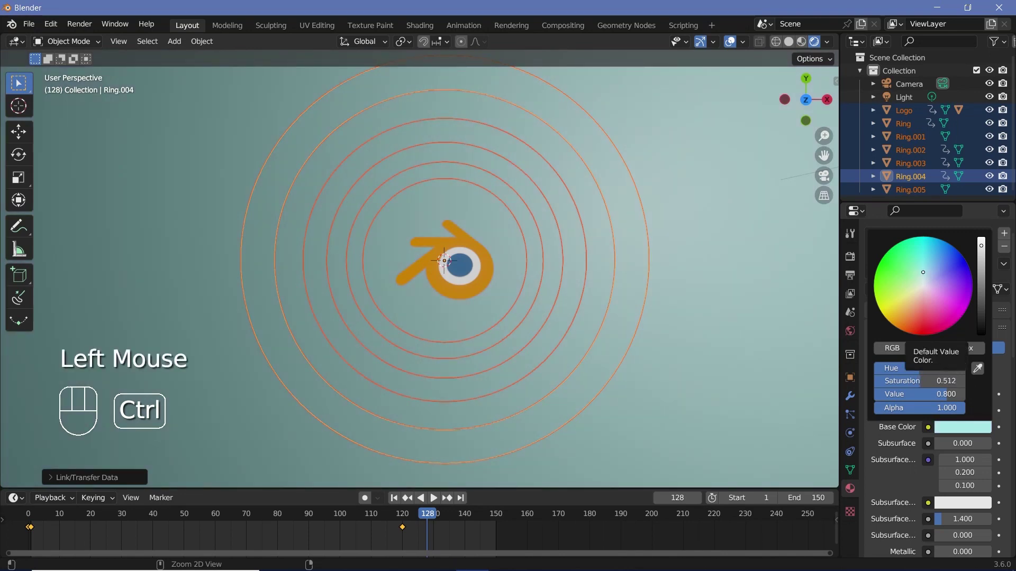
Step: Set Metallic to 1.000 and lower Roughness to 0.317
scroll(931, 455, "down", 4)
left_click_drag(947, 446, 990, 446)
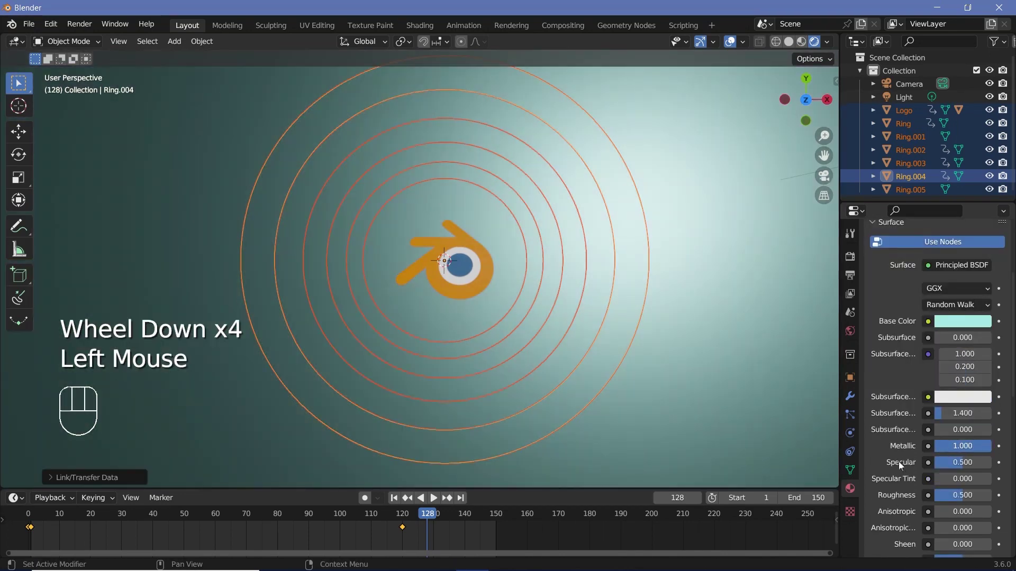
scroll(899, 465, "down", 2)
left_click_drag(963, 410, 994, 411)
left_click(903, 97)
Step: Move the point light about 6.5 m away from the scene centre
key("g")
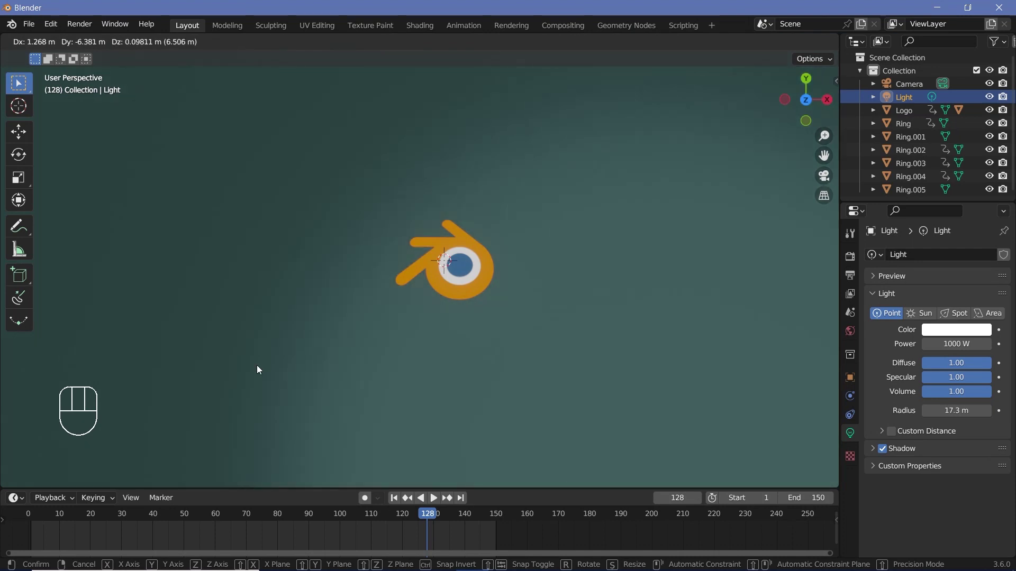
left_click(259, 369)
left_click(467, 289)
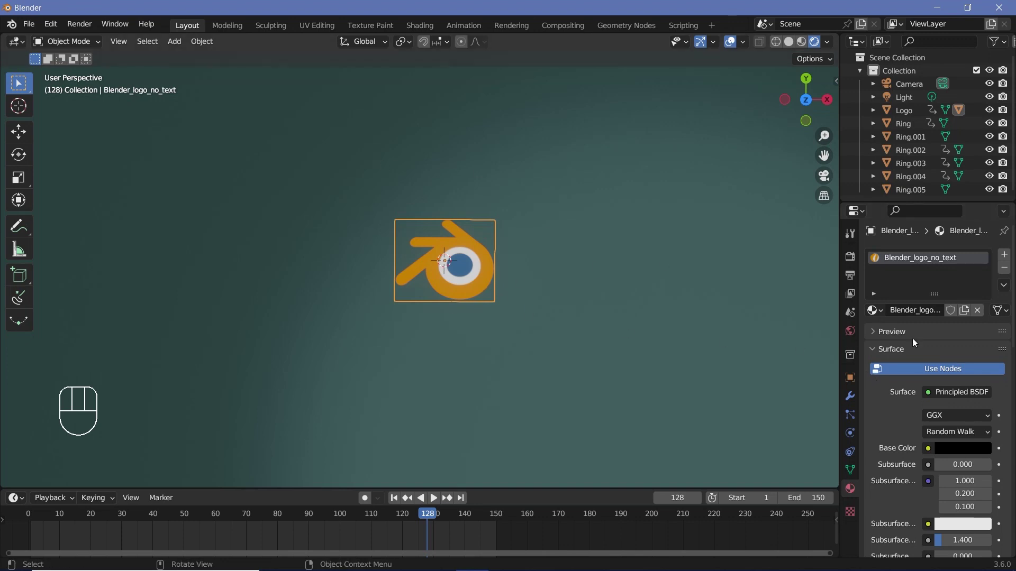
Step: Raise the logo plane's emission strength to 2.000
scroll(897, 457, "down", 4)
scroll(897, 457, "down", 2)
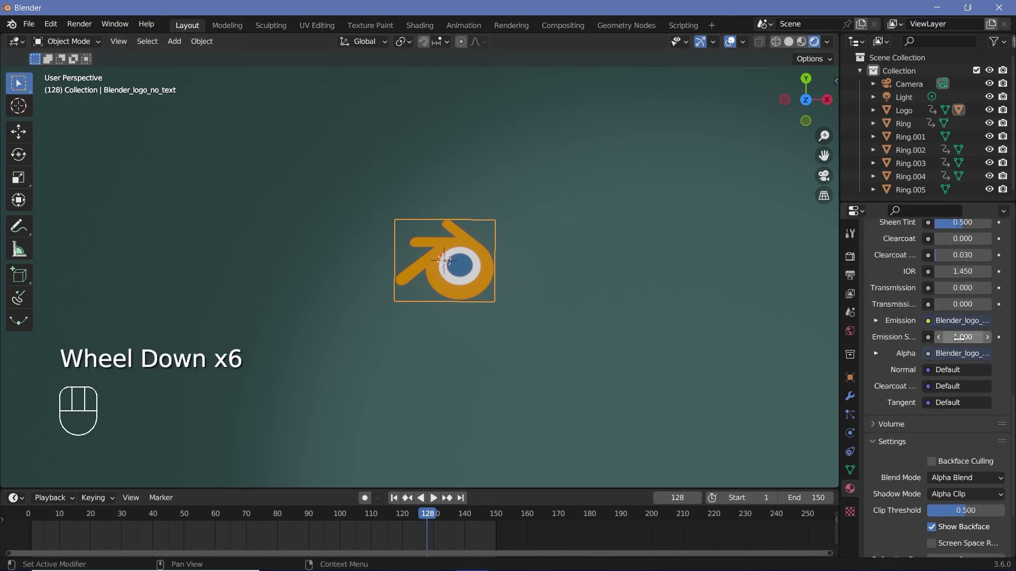
left_click_drag(958, 337, 961, 337)
Step: Change the Color Management view transform from Filmic to Standard and preview playback
left_click(850, 257)
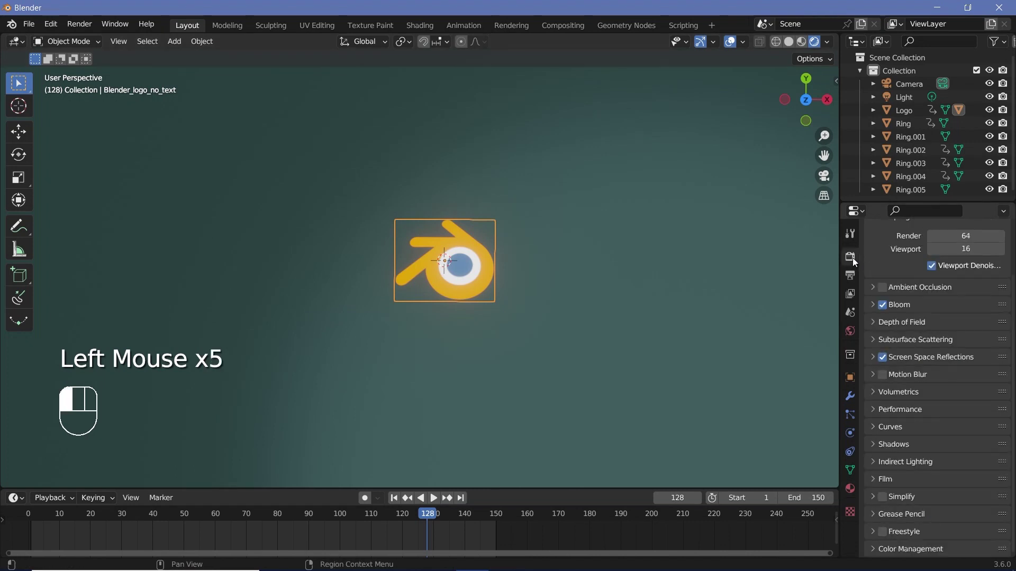
scroll(896, 532, "down", 2)
left_click(904, 548)
left_click(965, 467)
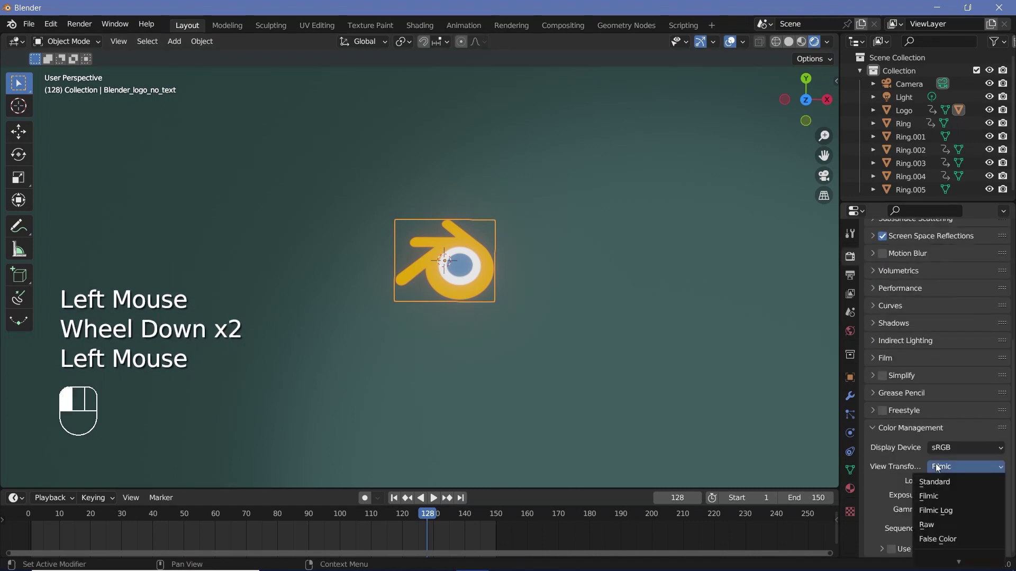
left_click(947, 480)
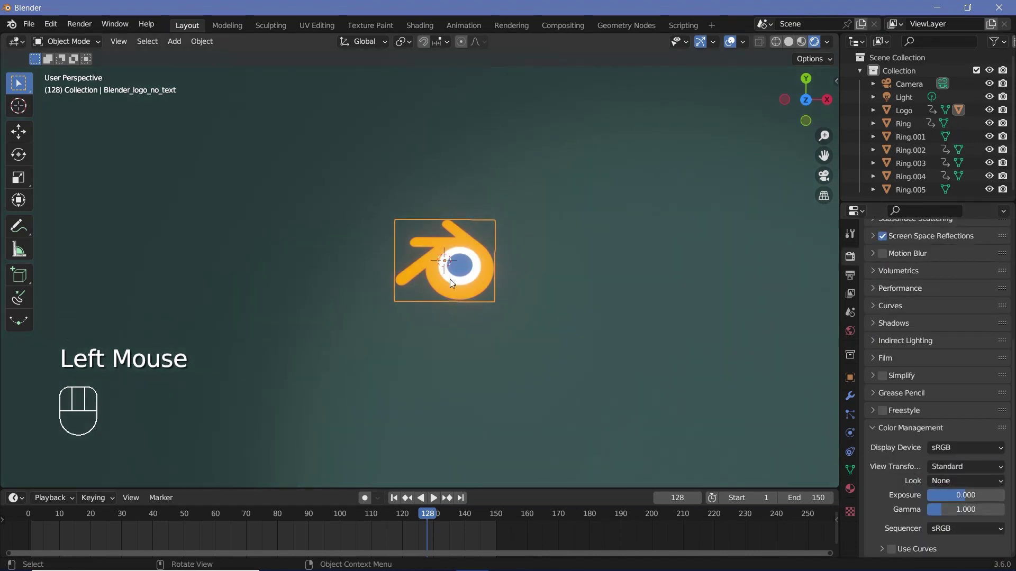
key("space")
key("space")
key("space")
key("space")
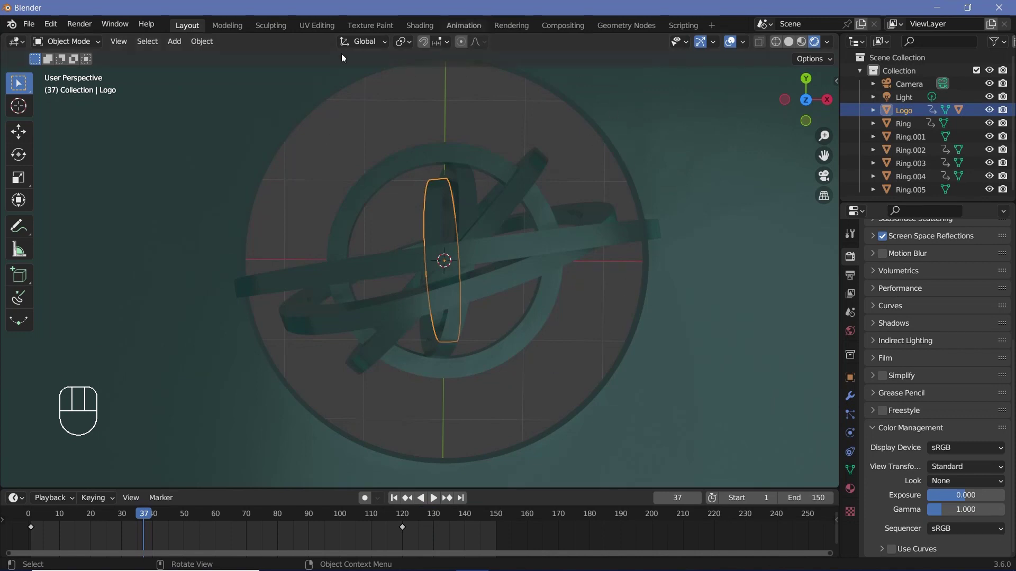
Step: Hide overlays and tint the world background dark teal, saturation raised to 0.417
left_click(730, 42)
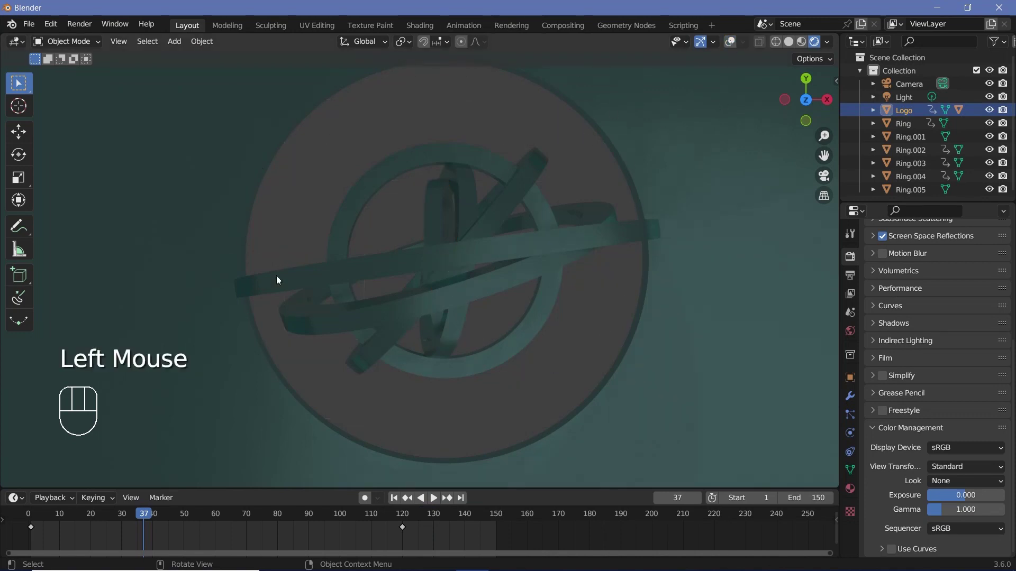
left_click(850, 331)
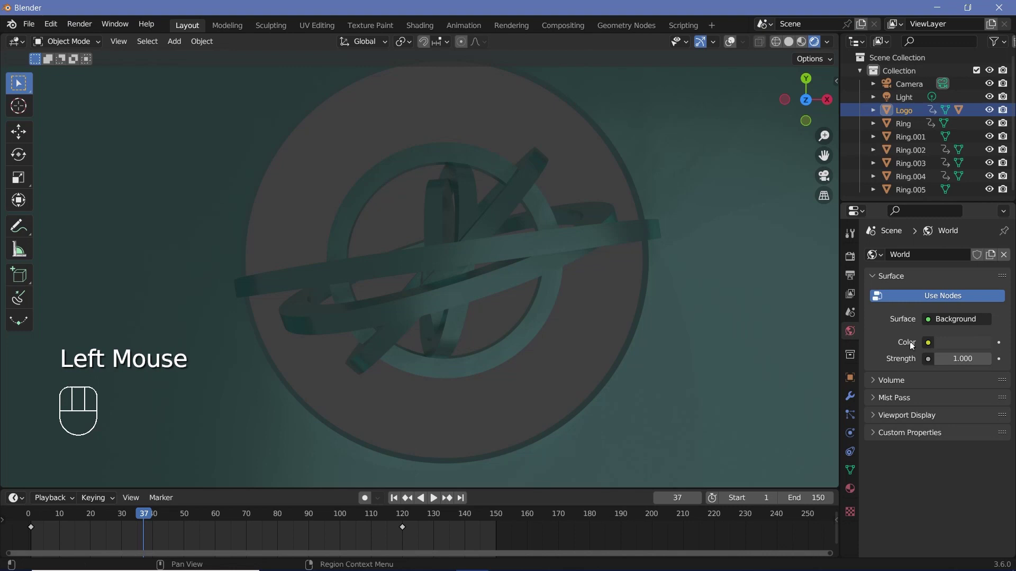
left_click(943, 341)
left_click(923, 192)
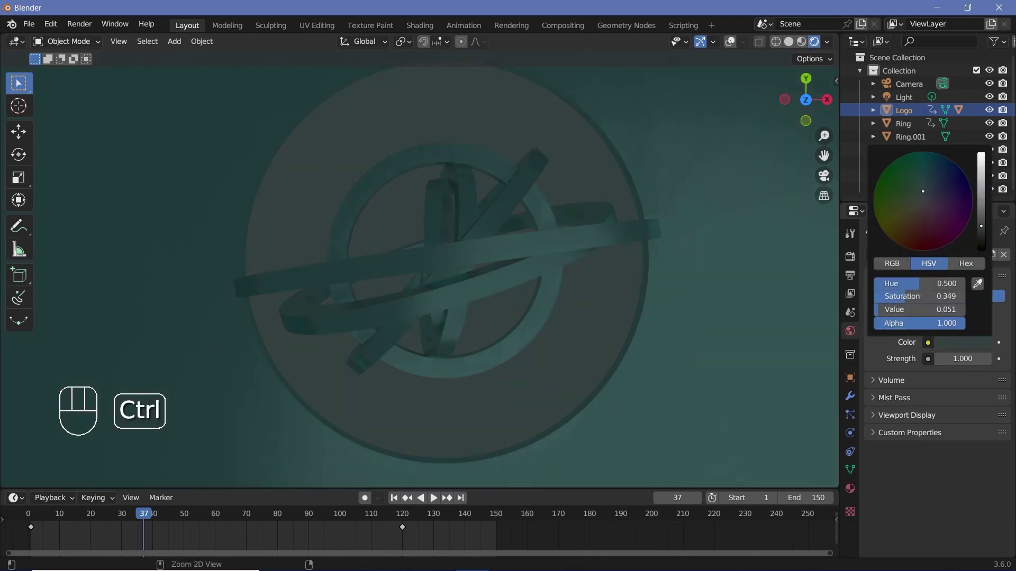
left_click(922, 189, "ctrl")
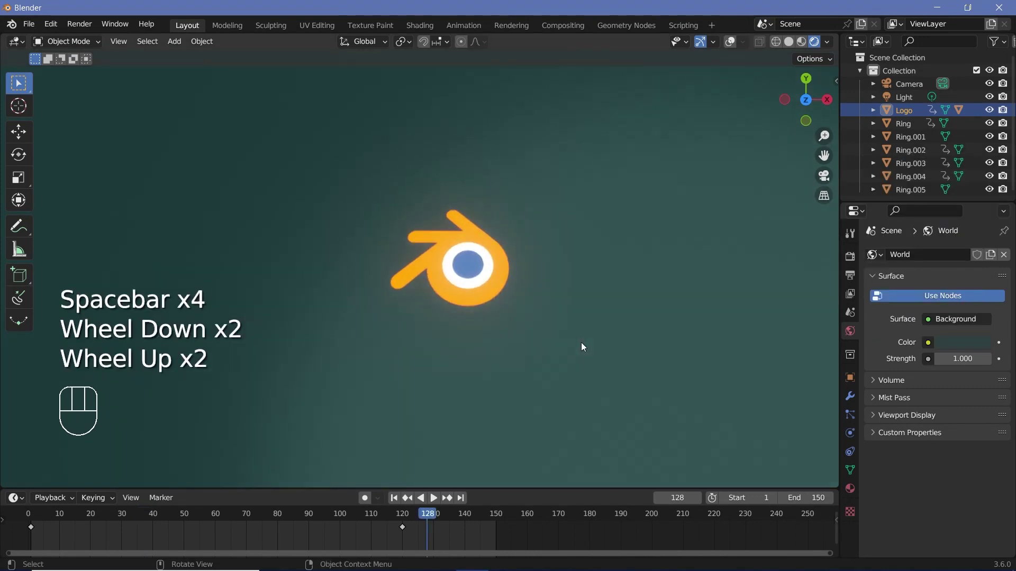
scroll(581, 342, "down", 1)
scroll(581, 342, "up", 1)
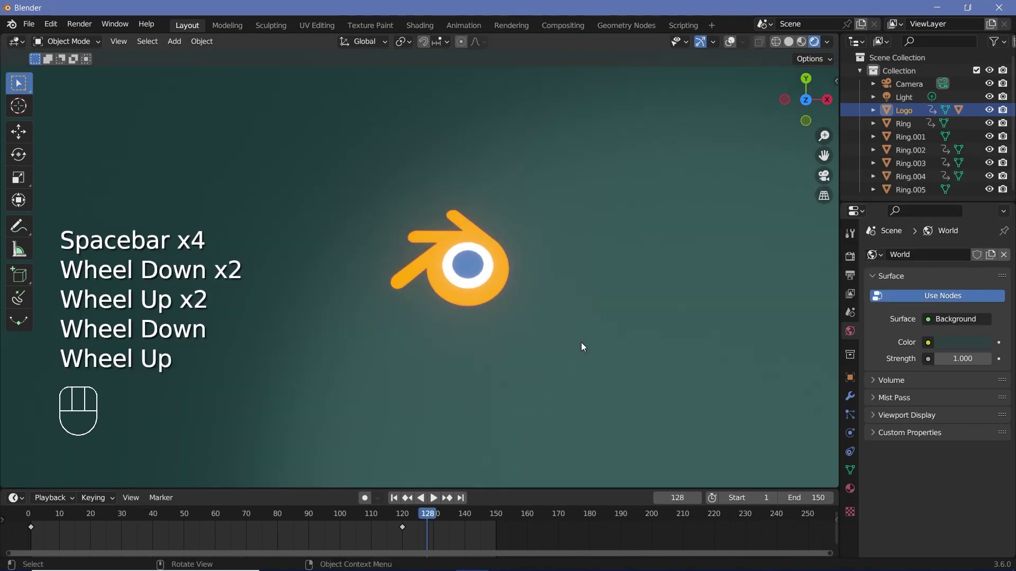
Step: Reset the camera's location and rotation, raise it along Z, and look through it
left_click(903, 89)
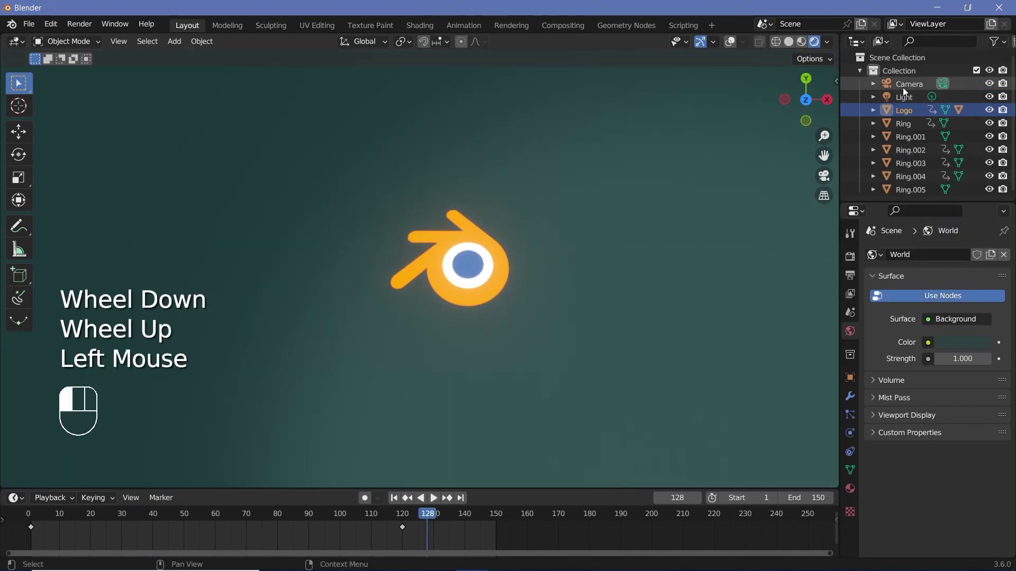
key("alt+g")
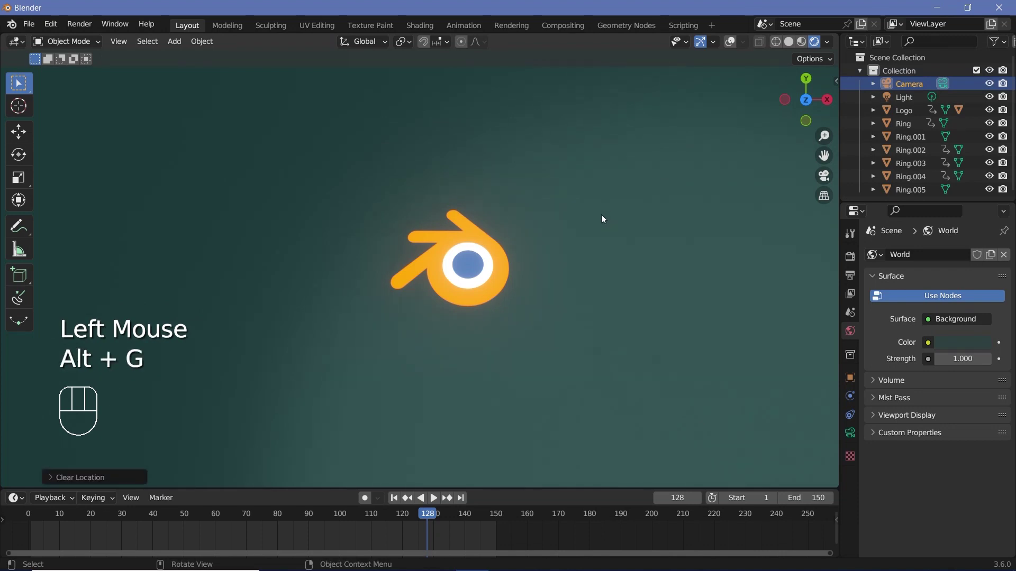
key("alt+r")
key("g")
key("z")
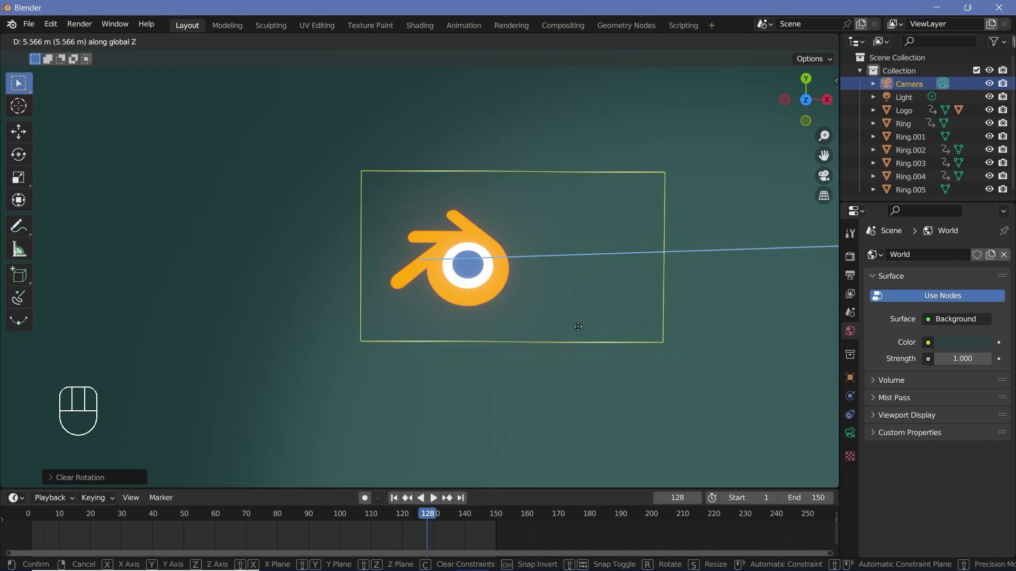
left_click(573, 328)
key("KP_0")
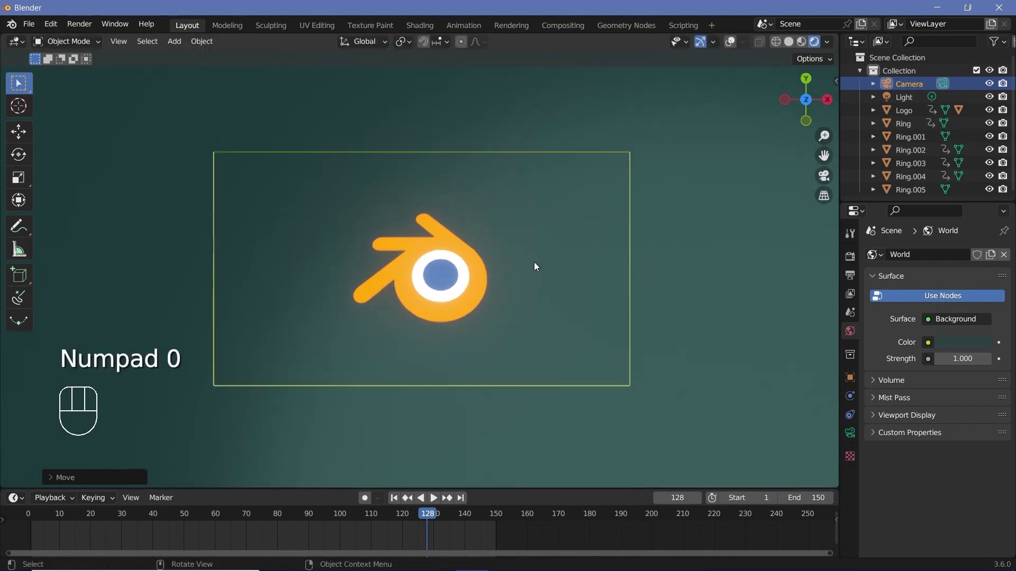
Step: Play the animation from the camera view and readjust the camera's height
key("space")
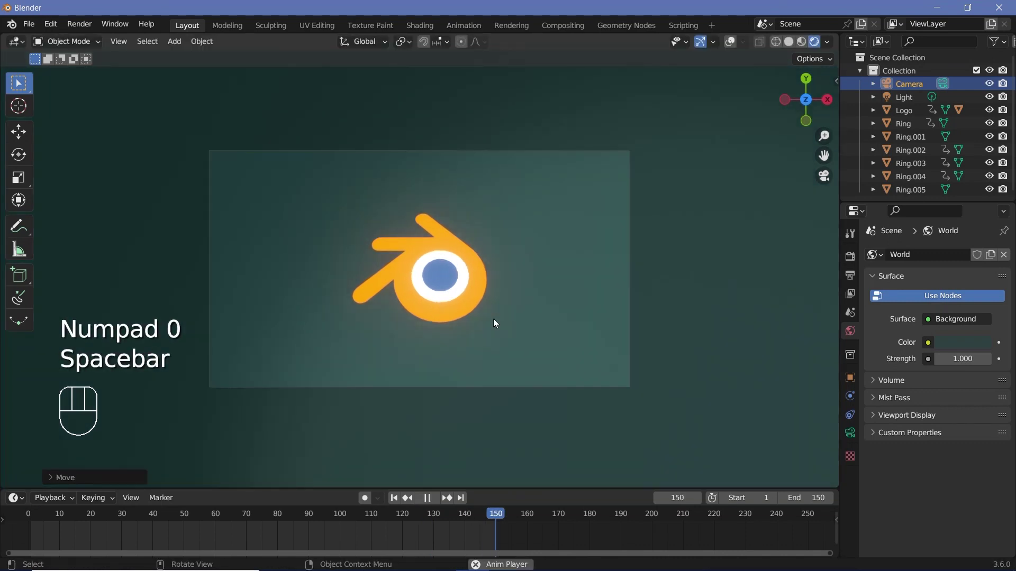
key("space")
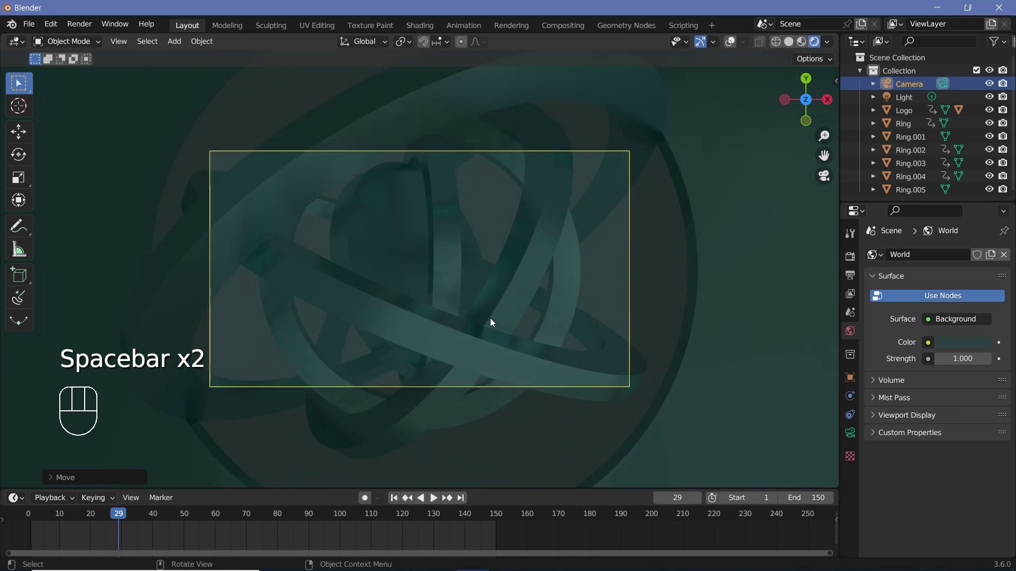
key("g")
key("z")
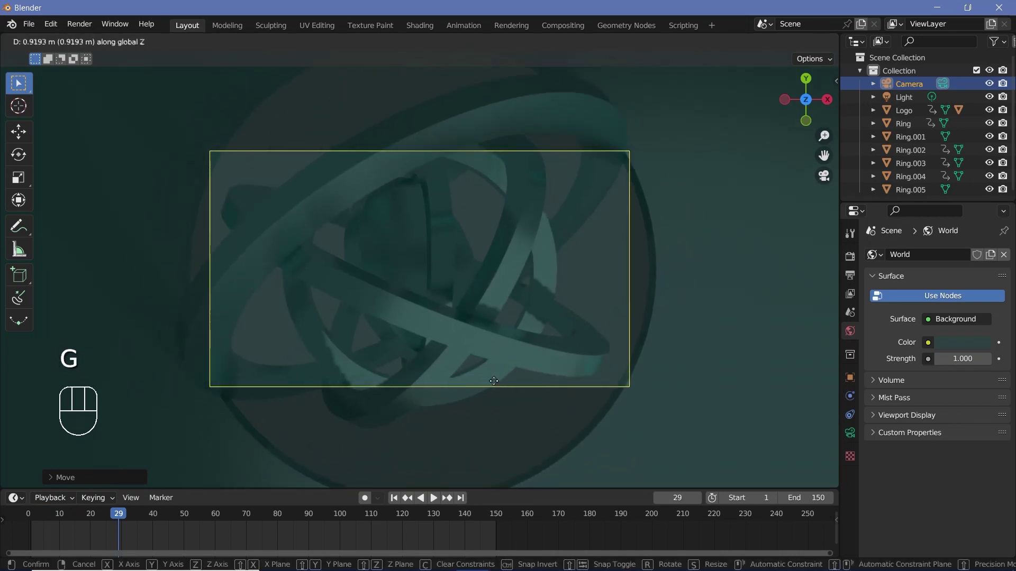
left_click(486, 461)
key("space")
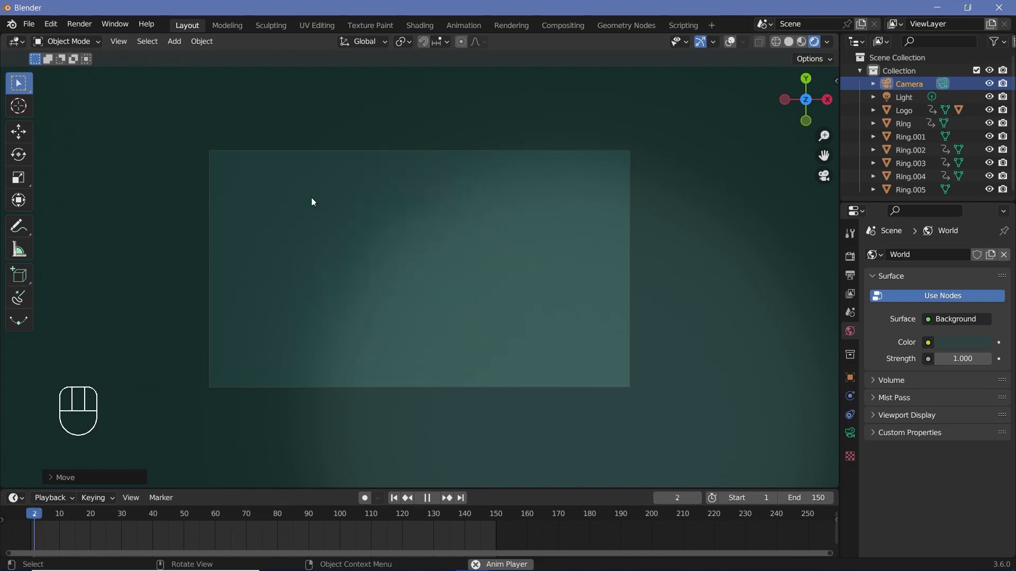
key("space")
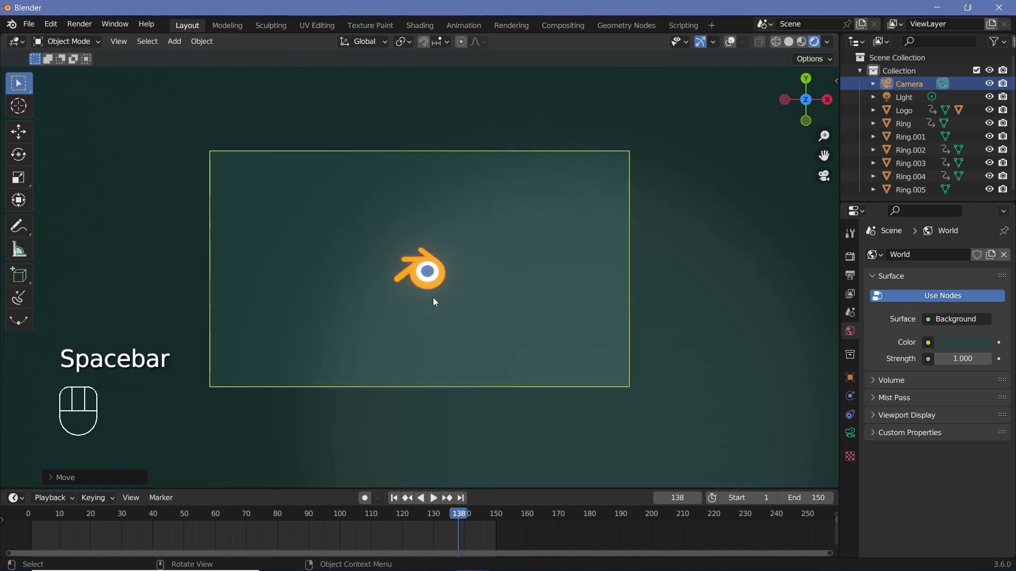
Step: Keyframe the camera location at frame 120, then shift it along Y at frame 140
left_click(402, 515)
key("i")
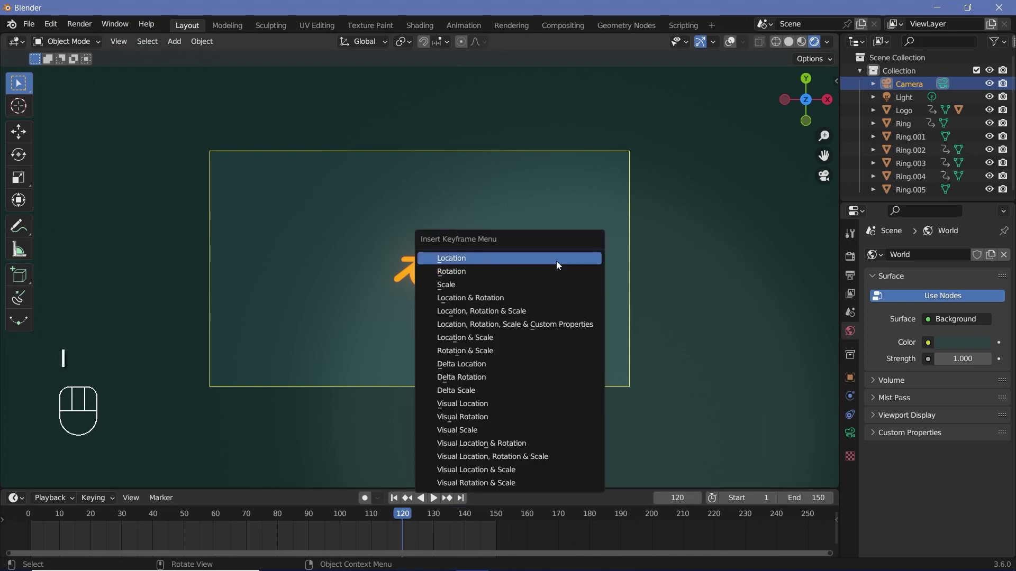
left_click(556, 262)
left_click(464, 518)
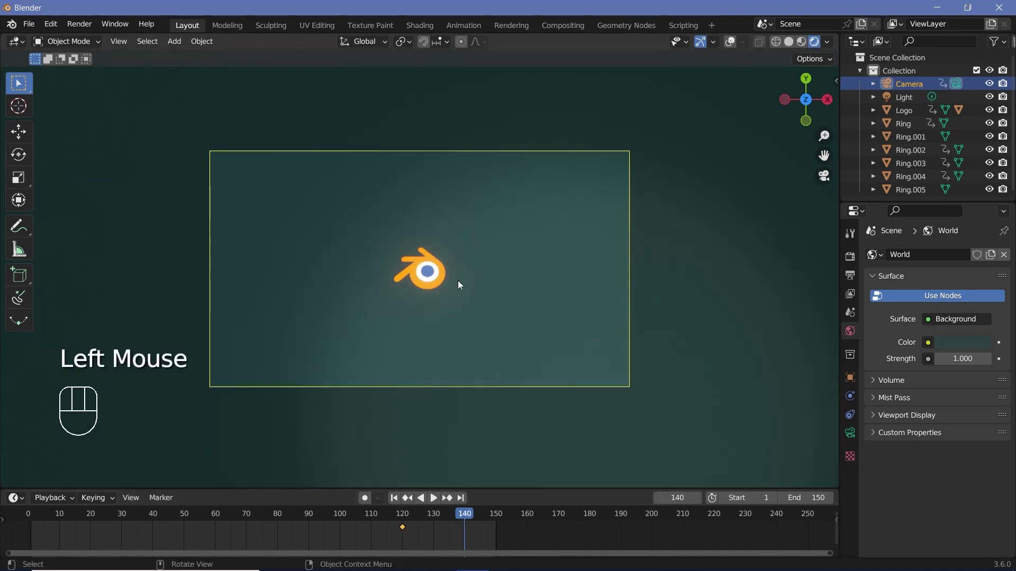
key("g")
key("y")
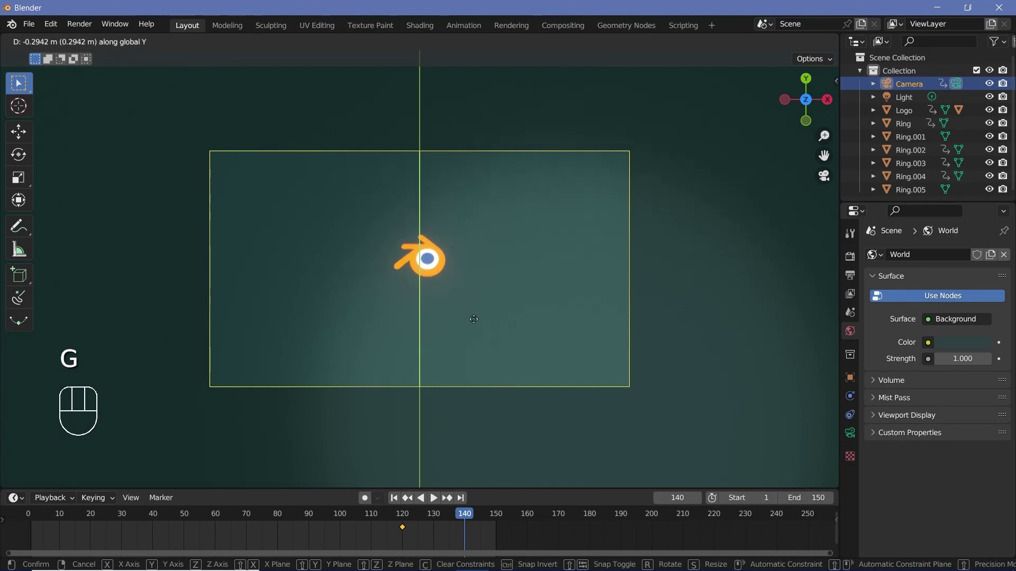
left_click(477, 336)
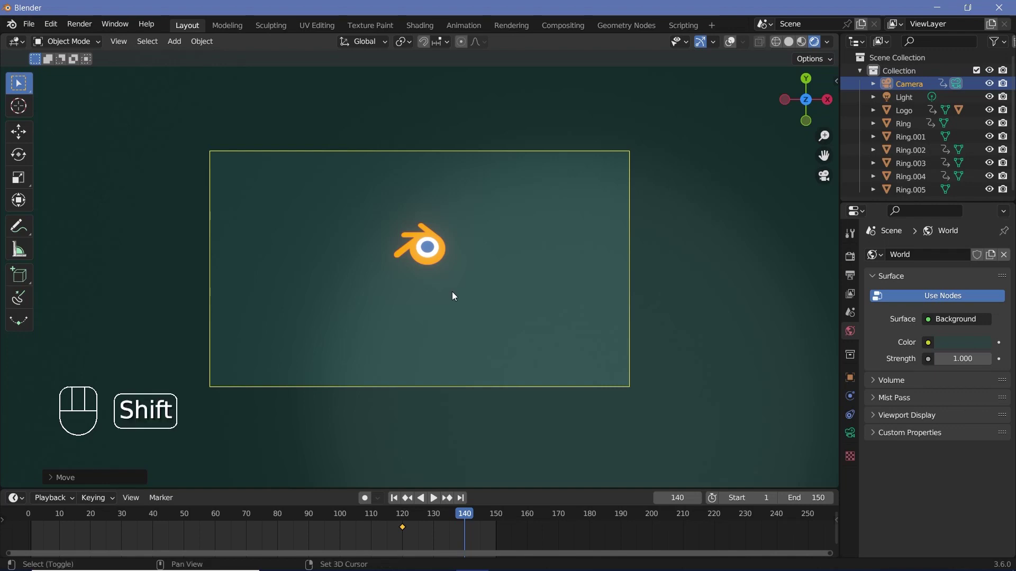
key("shift+a")
mouse_move(453, 291)
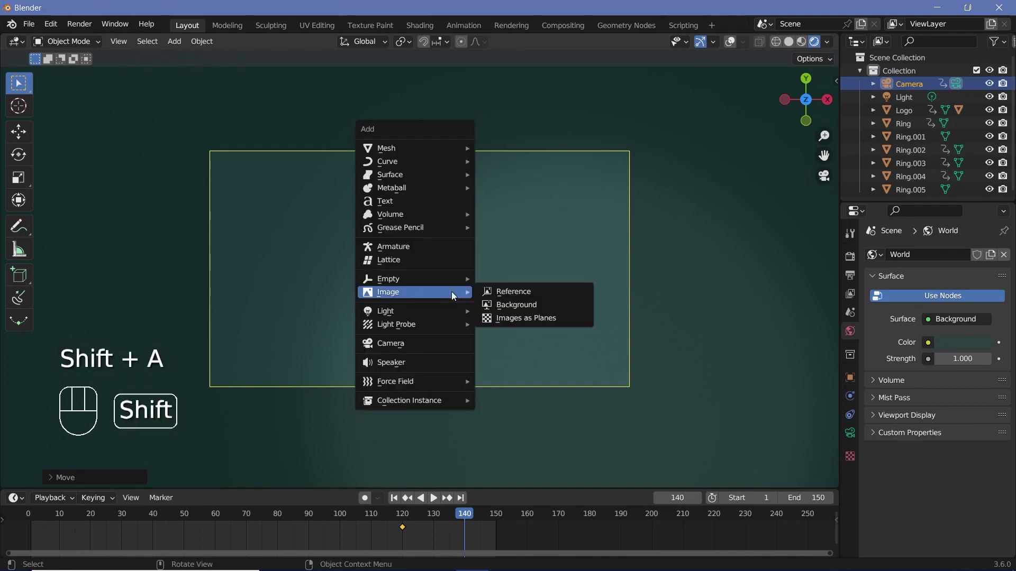
Step: Add the logo image as a plane and place it below the disc logo
left_click(519, 316)
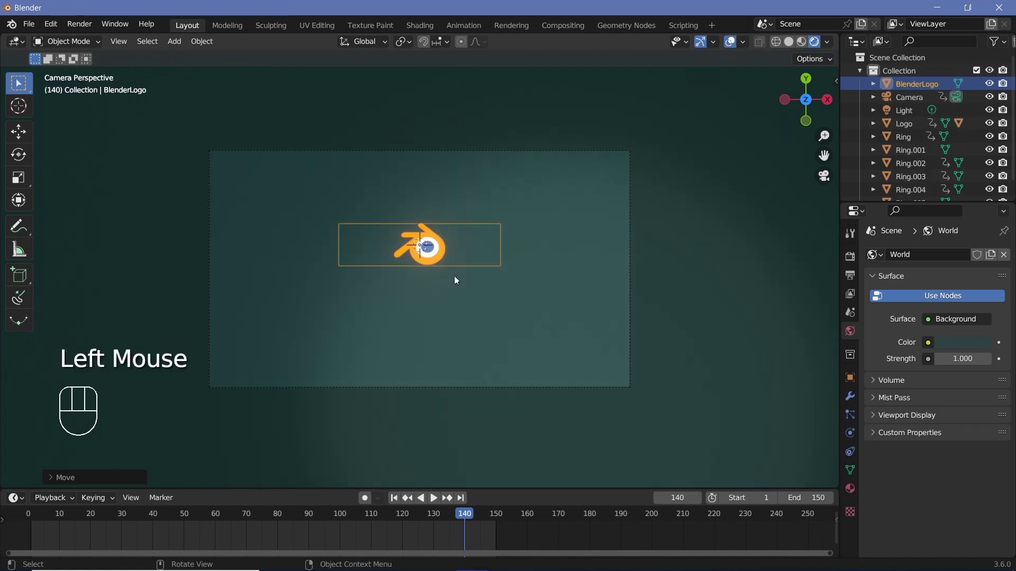
key("g")
key("z")
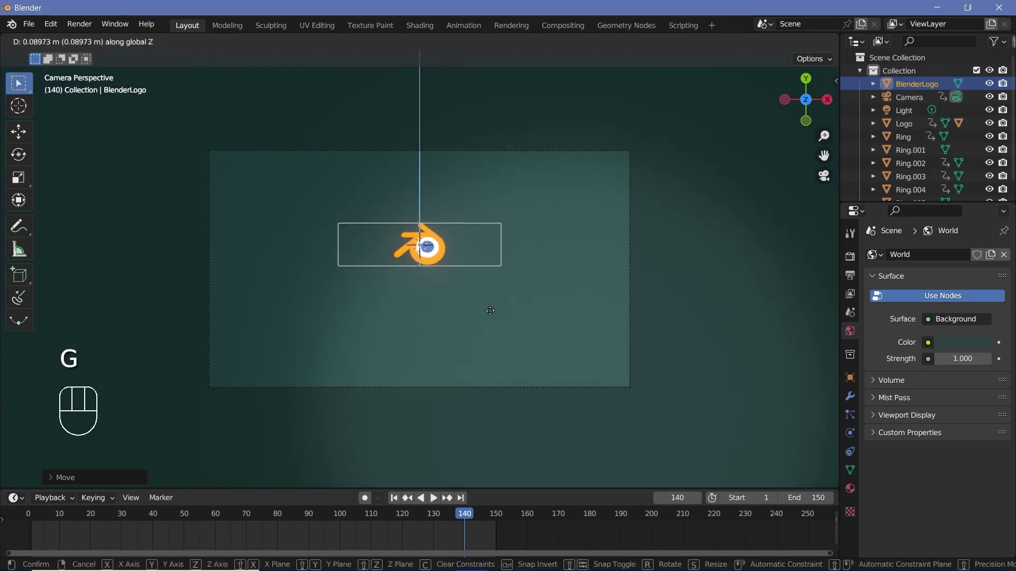
key("g")
key("y")
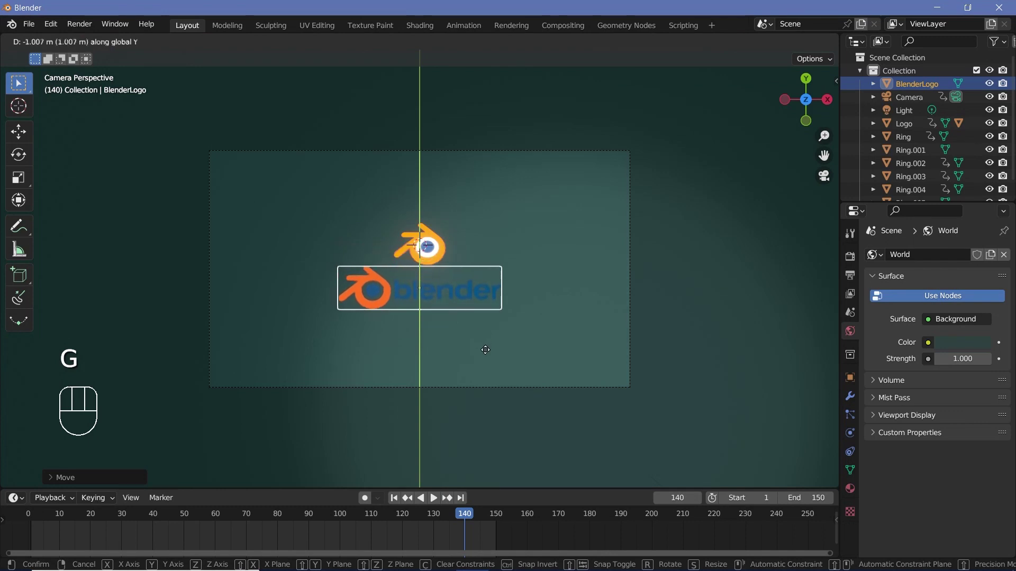
left_click(484, 341)
key("g")
key("x")
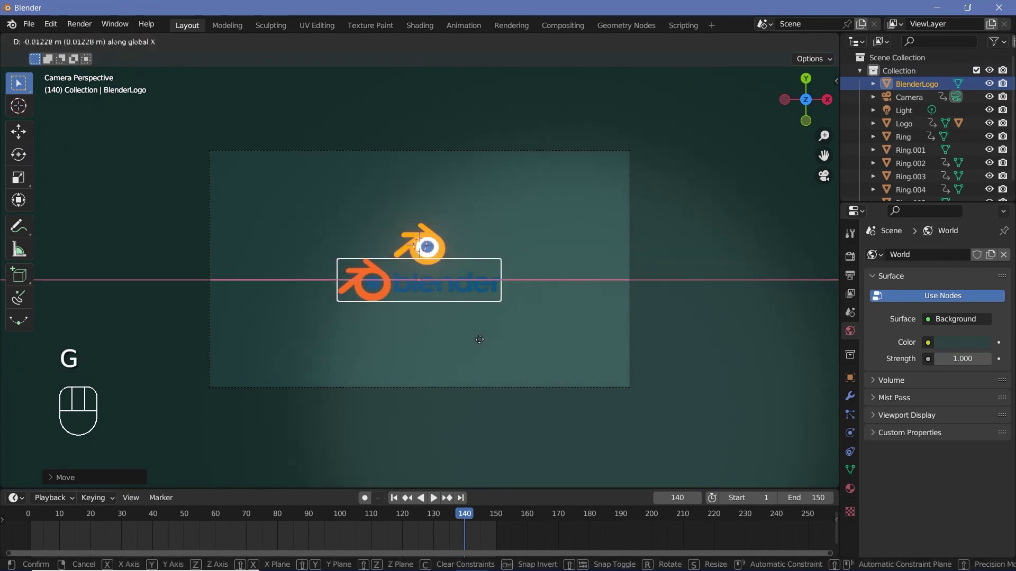
left_click(466, 332)
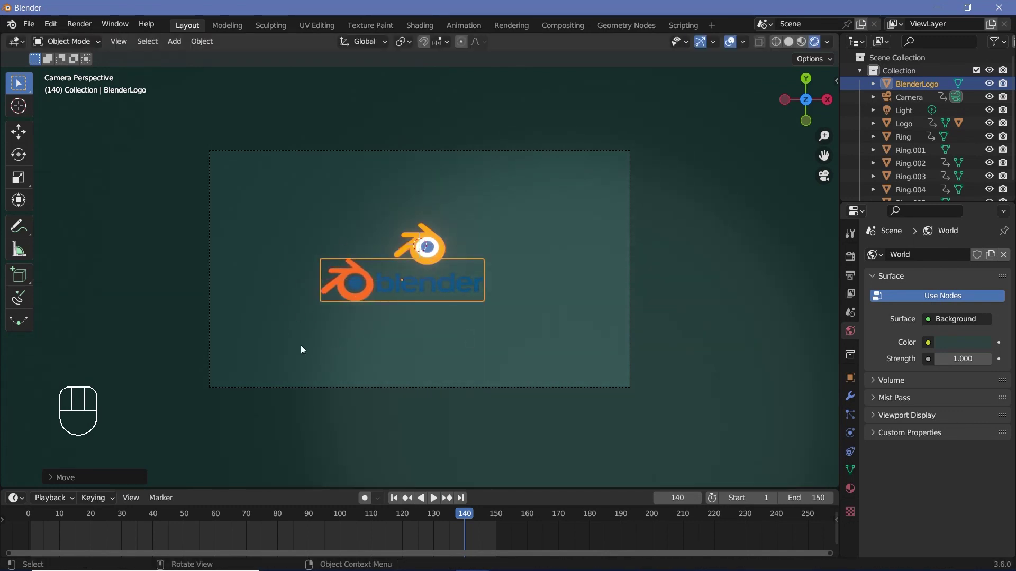
Step: Loop-cut the image plane and delete the left face holding the logo icon
key("Tab")
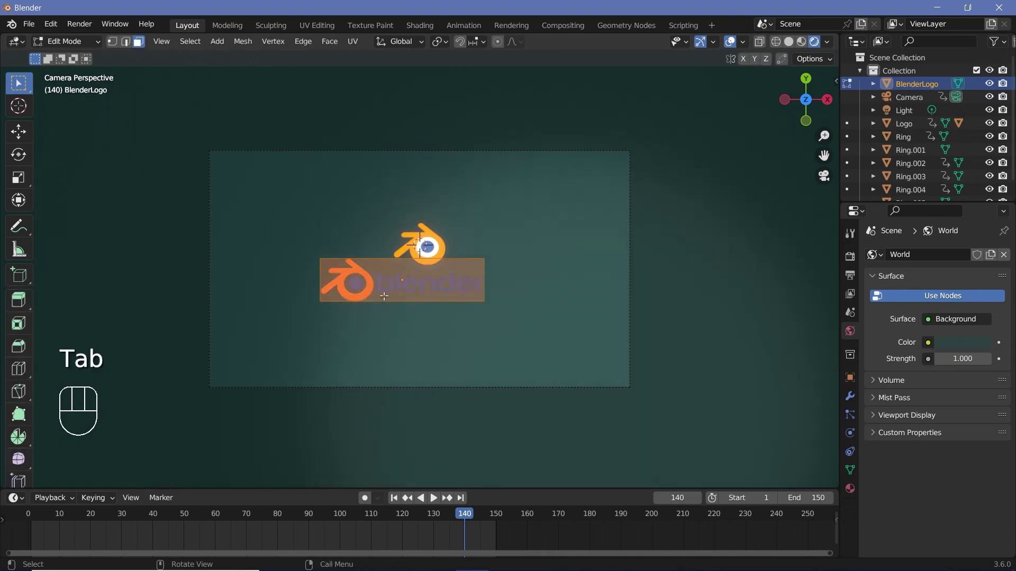
key("ctrl+r")
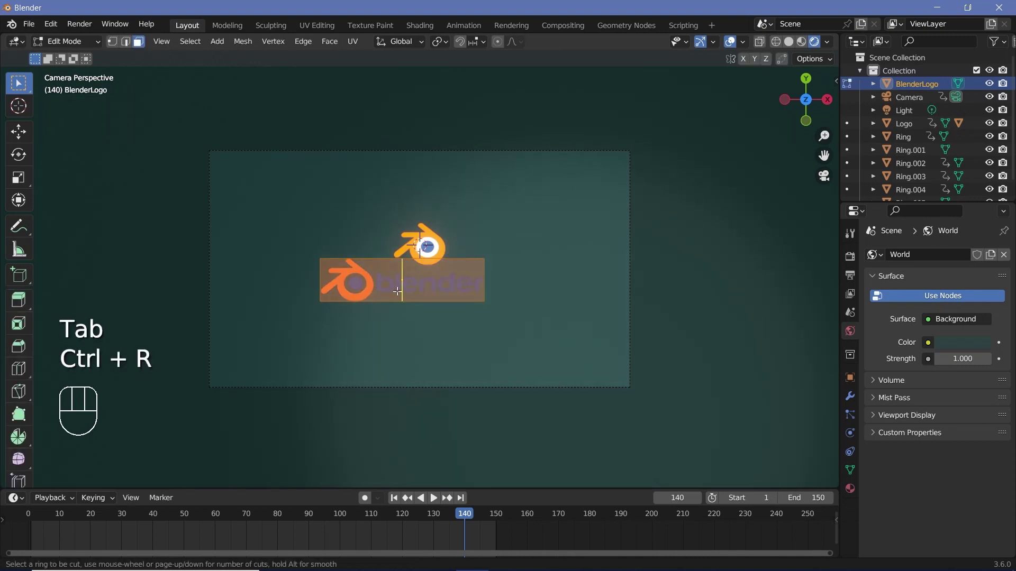
left_click(397, 291)
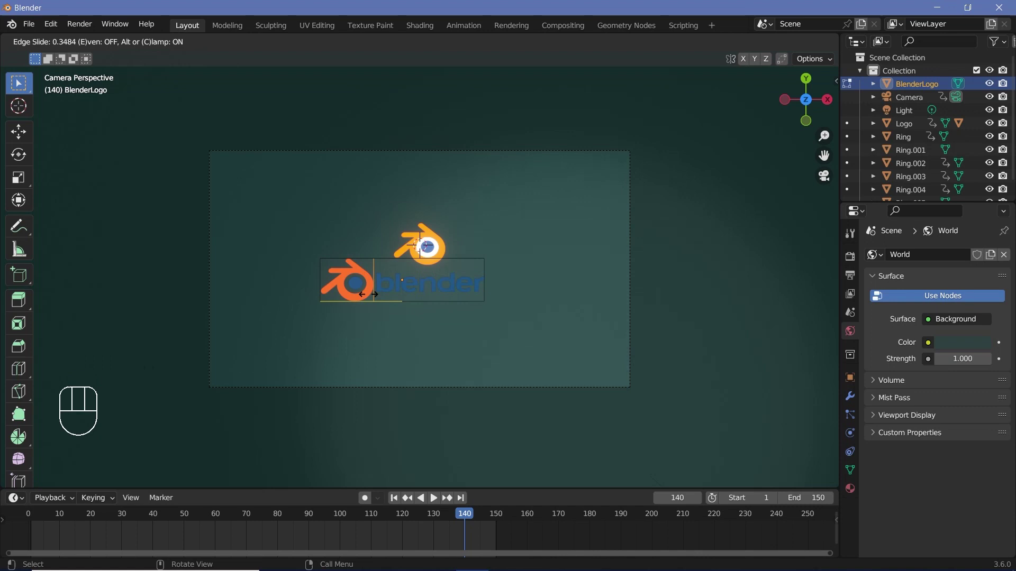
left_click(369, 294)
left_click(138, 41)
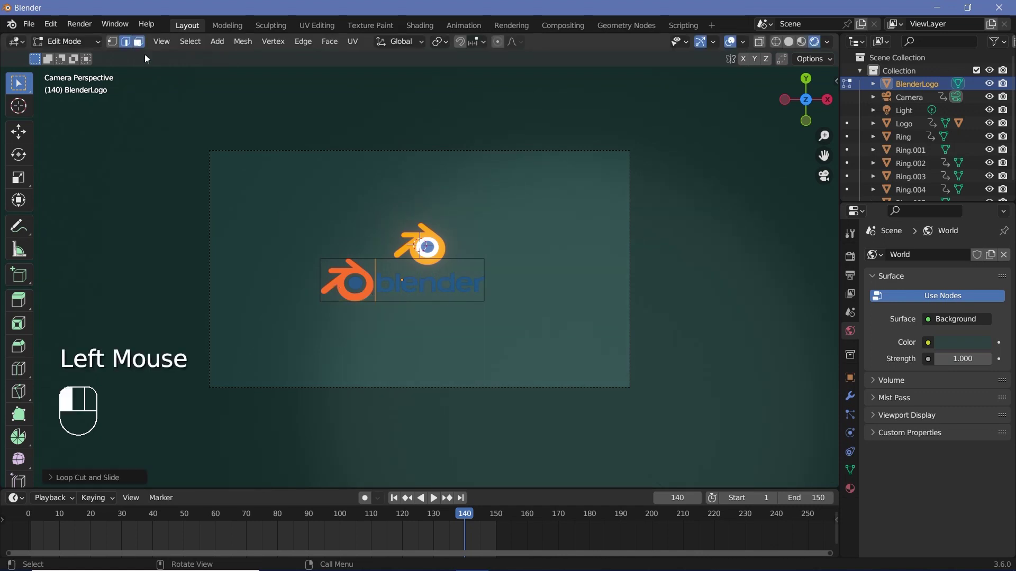
left_click(324, 286)
key("x")
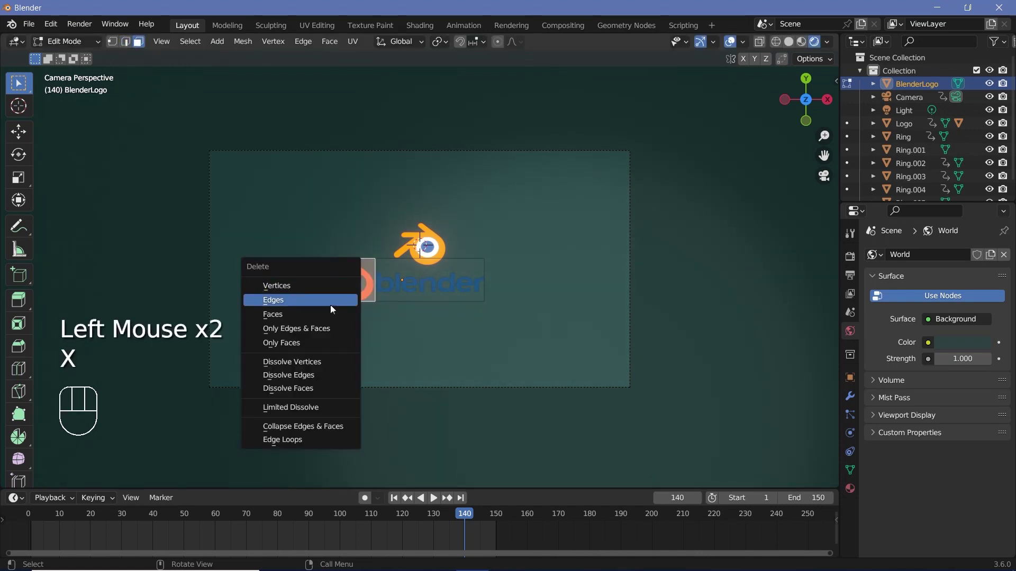
left_click(328, 310)
key("Tab")
Step: Set the plane's origin to geometry, center it at Location X 0 m, and split off a lower area
scroll(441, 317, "up", 3)
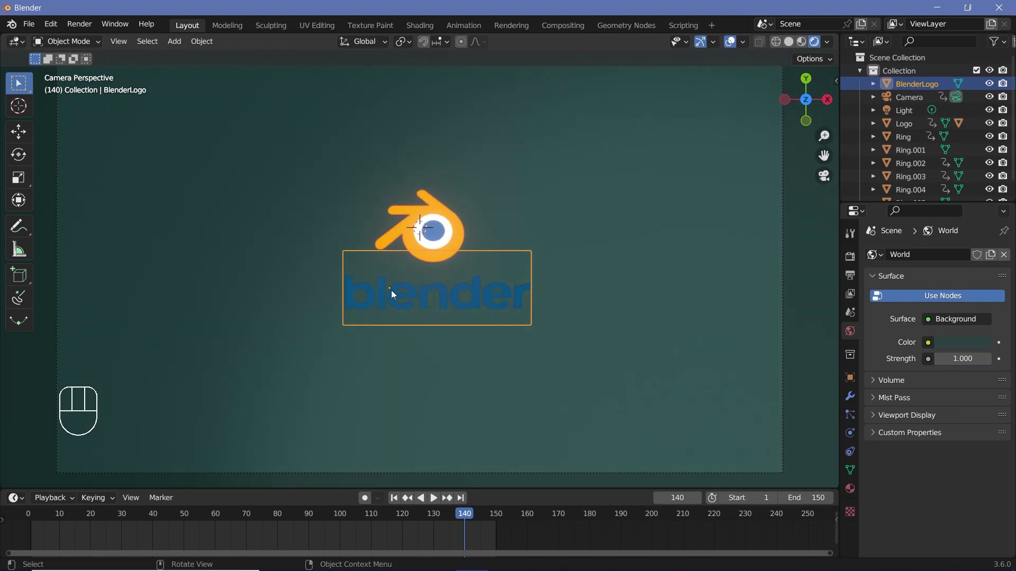
left_click(201, 42)
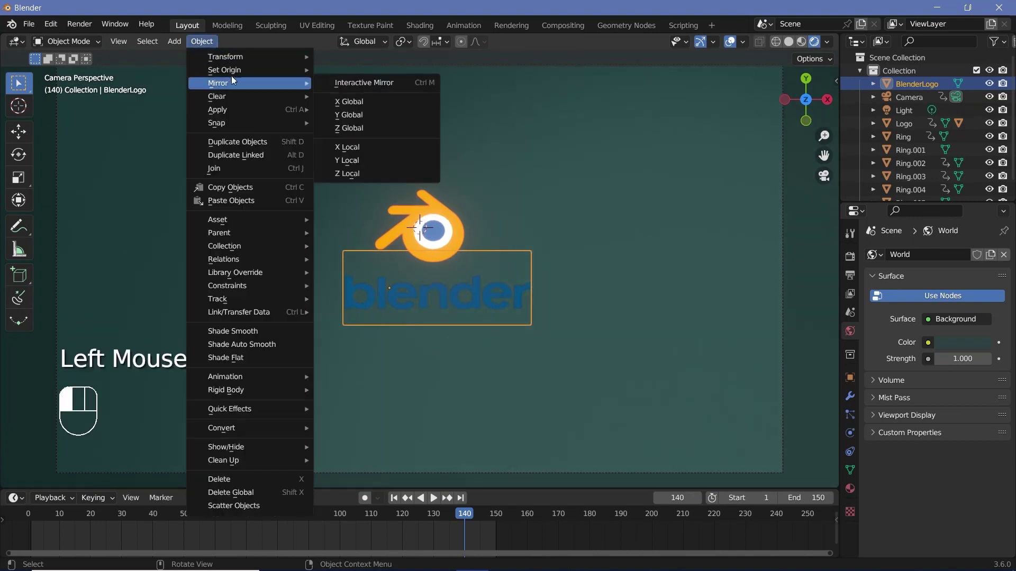
mouse_move(249, 70)
left_click(387, 84)
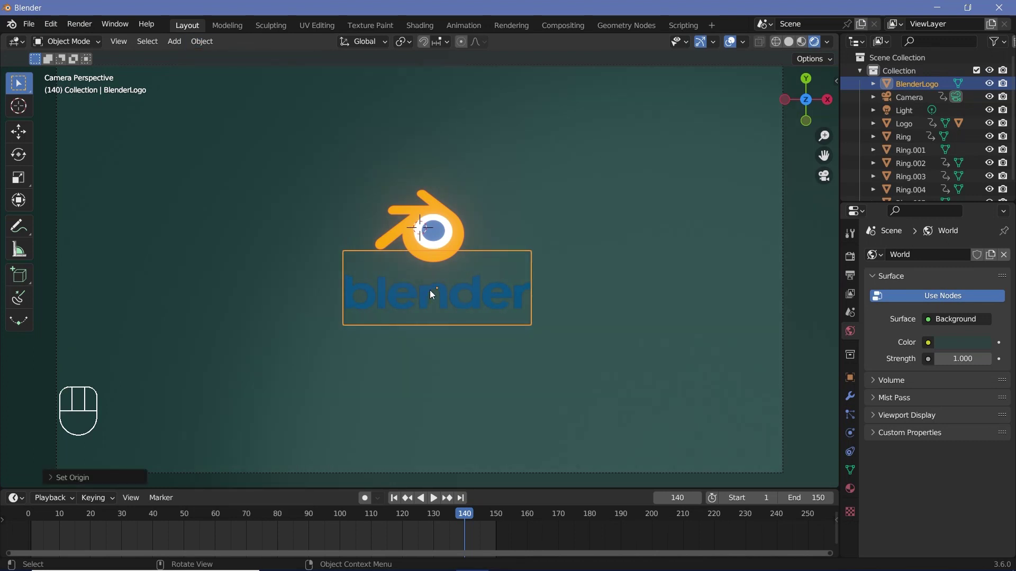
left_click(849, 377)
double_click(950, 296)
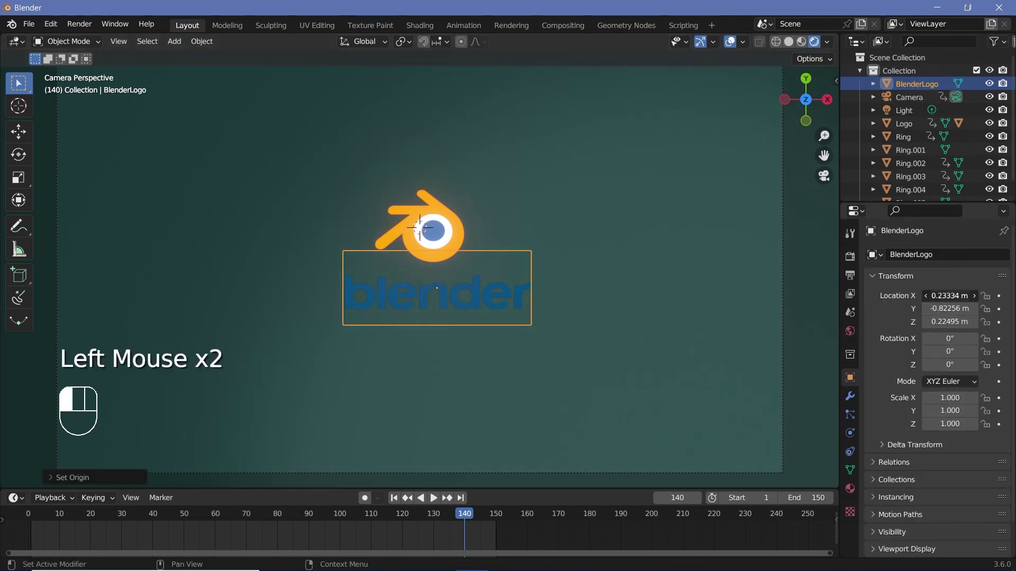
type("0")
key("Return")
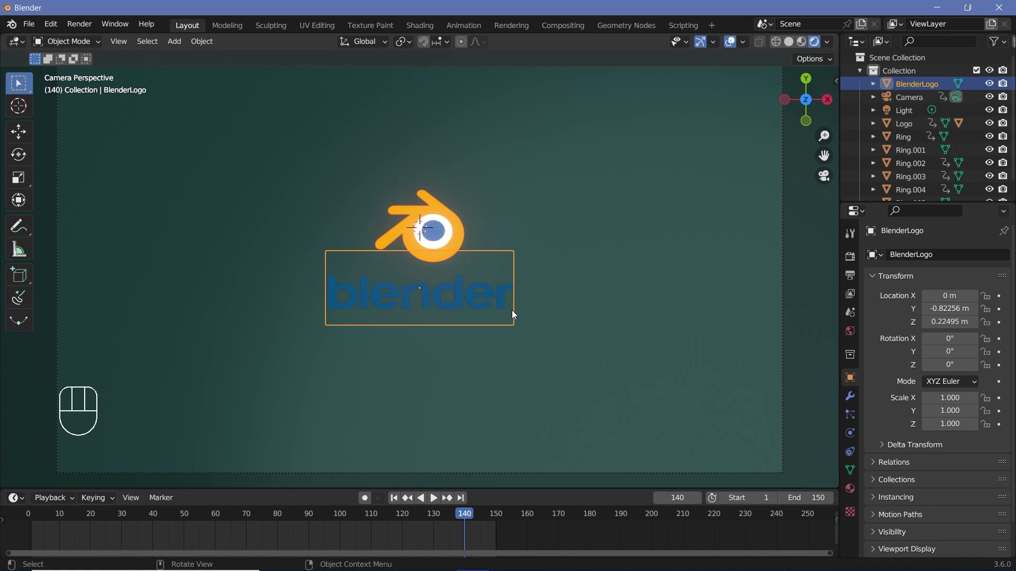
scroll(453, 286, "down", 1)
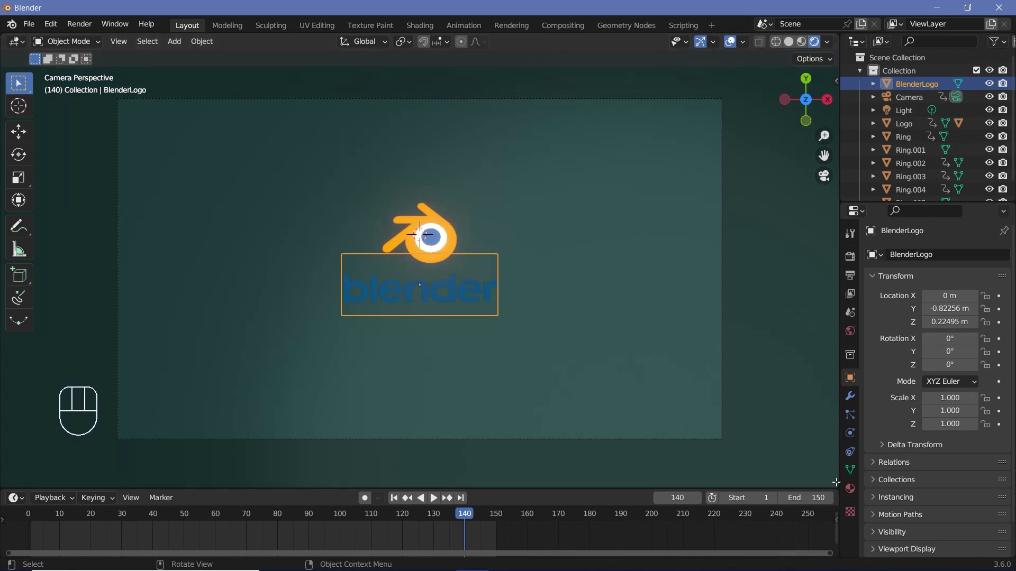
mouse_move(834, 486)
left_mouse_down()
mouse_move(815, 415)
mouse_move(687, 291)
mouse_move(2, 329)
left_mouse_up()
Step: Switch the lower area to the Shader Editor and arrange the image texture node
left_click(15, 300)
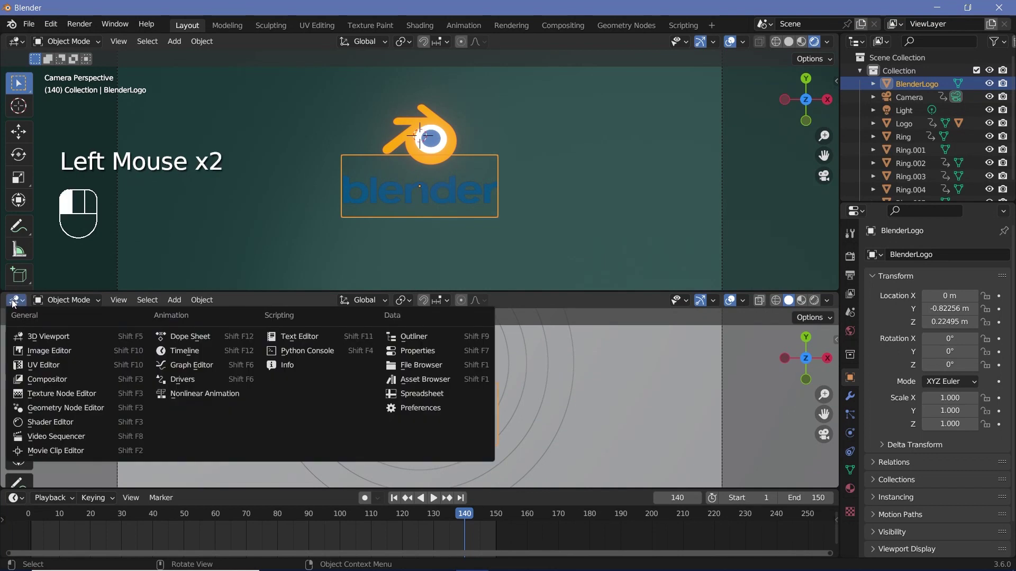
middle_click(53, 408)
left_click(366, 364)
left_click_drag(366, 364, 297, 445)
middle_click_drag(296, 444, 370, 418)
scroll(370, 418, "up", 3)
scroll(502, 410, "up", 1)
middle_click_drag(502, 410, 425, 409)
Step: Insert a Math node on the image's Alpha link and set it to Subtract
key("shift+a")
type("math")
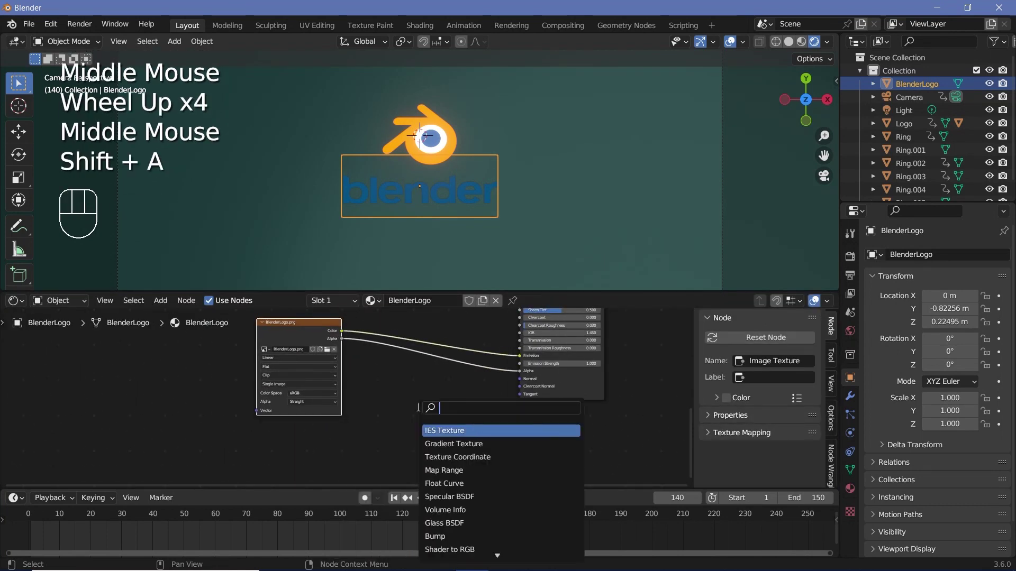
key("Return")
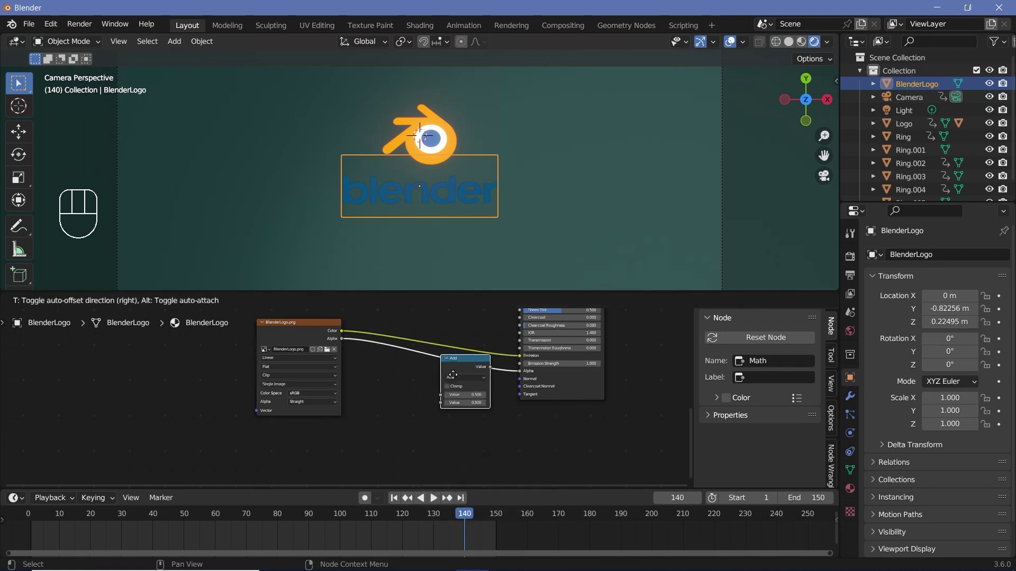
left_click(410, 406)
scroll(423, 406, "up", 3)
left_click(487, 358)
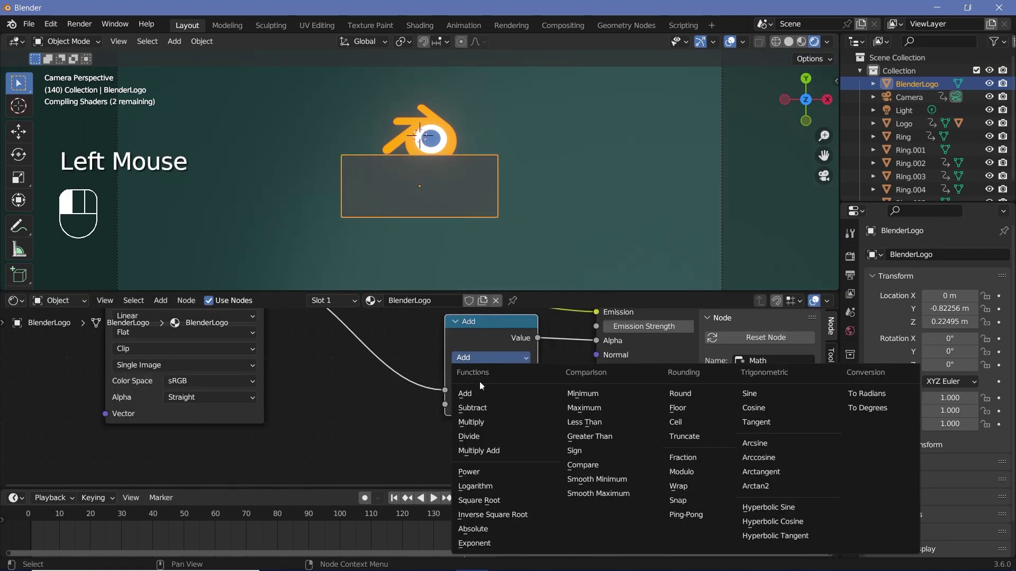
left_click(482, 407)
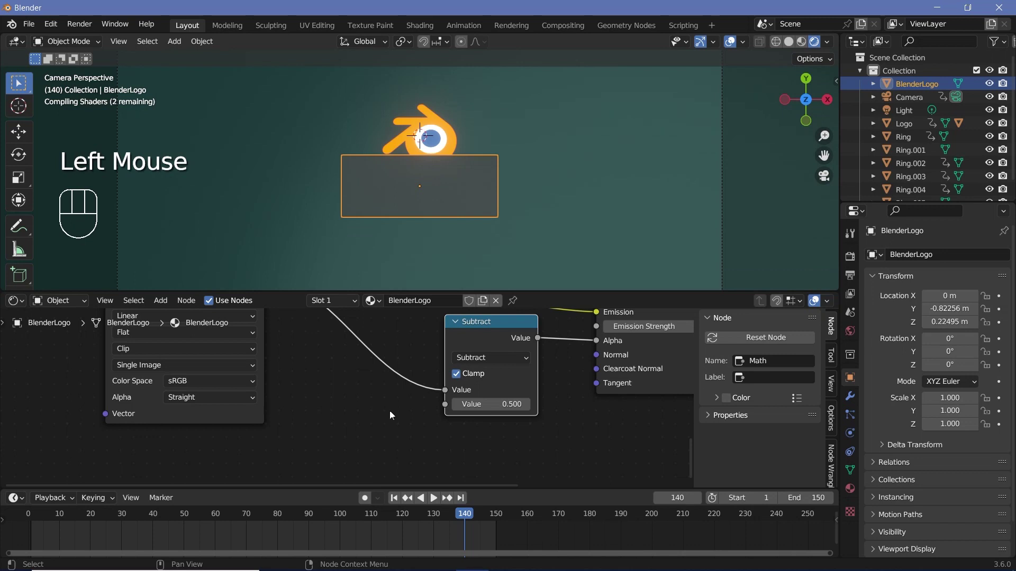
Step: Set the Subtract node's second value to 1.000, making the text invisible
left_click(474, 405)
type("0")
key("Return")
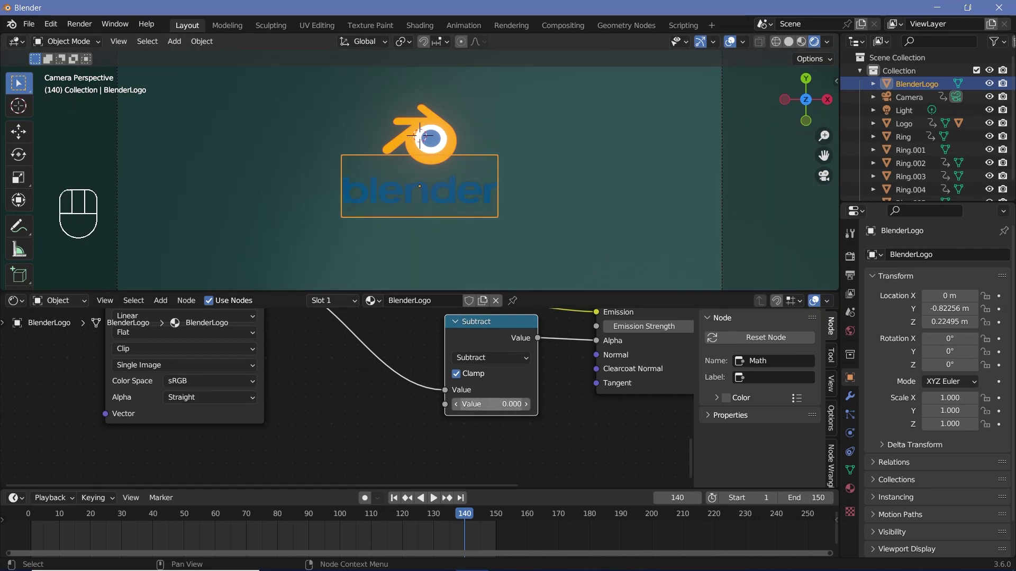
left_click(502, 405)
type("0")
key("Return")
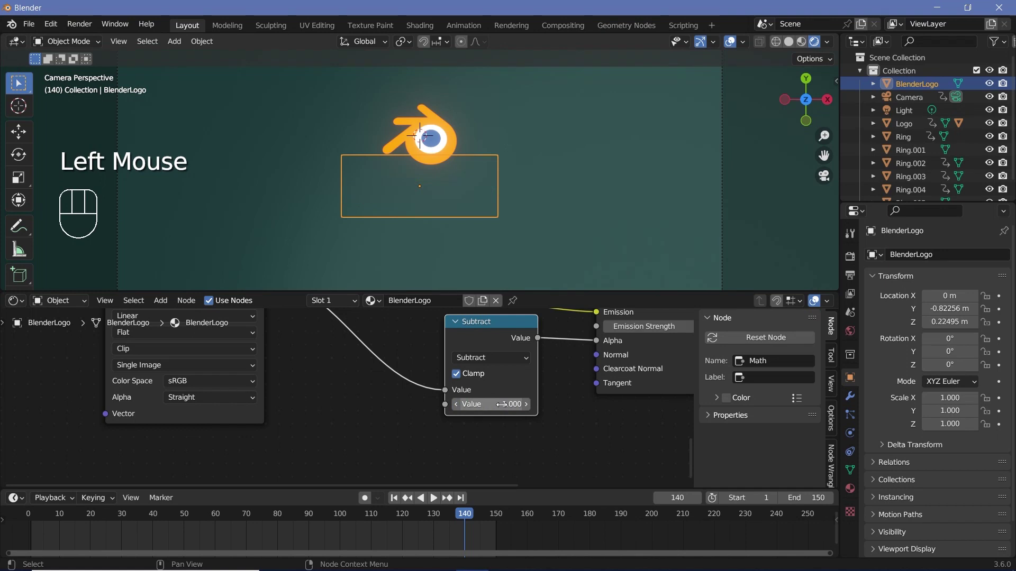
left_click_drag(501, 404, 529, 404)
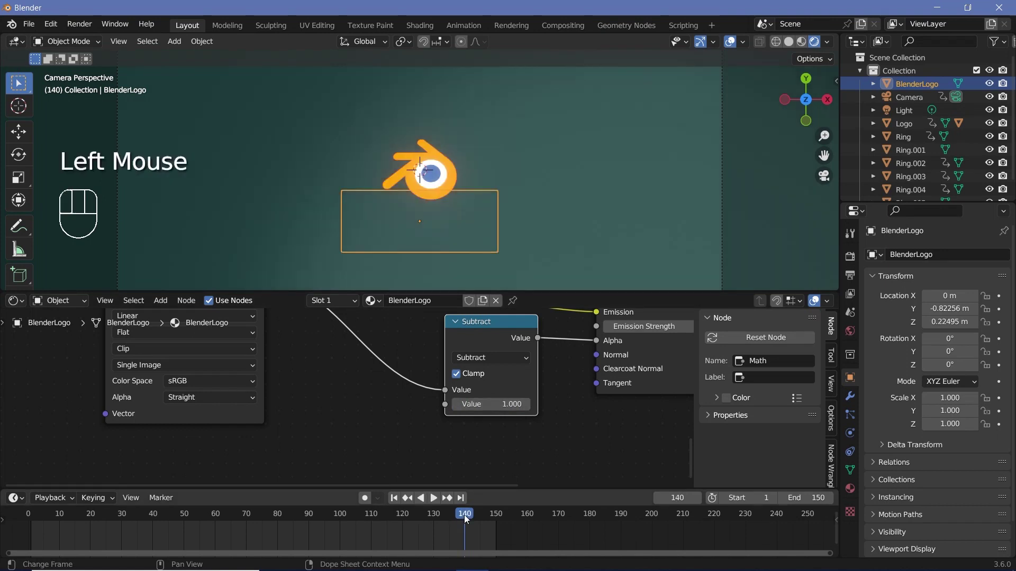
scroll(675, 185, "down", 2)
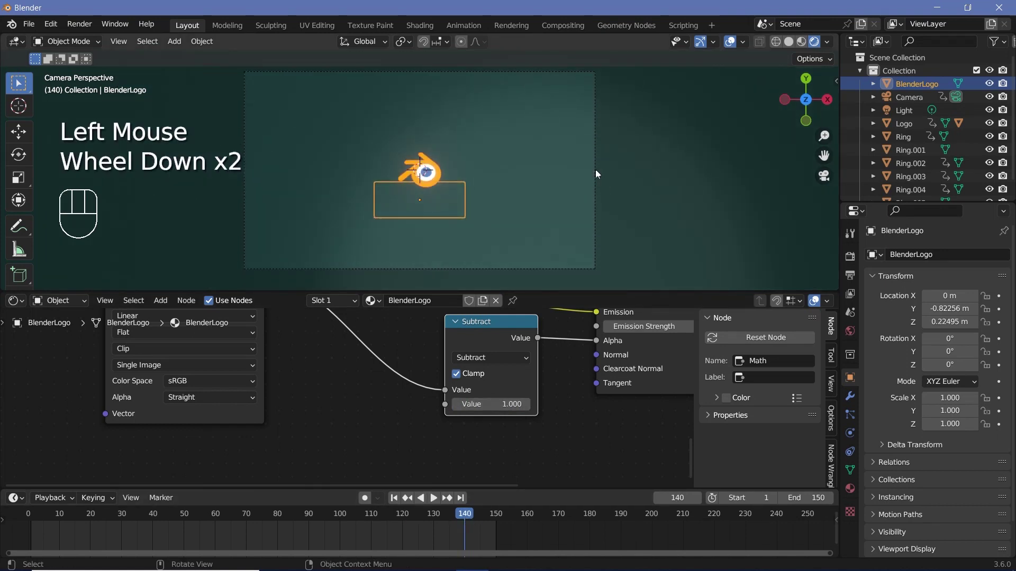
Step: Move the camera along Y to -0.5 m and keyframe its location
left_click(595, 169)
left_click(595, 180)
key("g")
key("y")
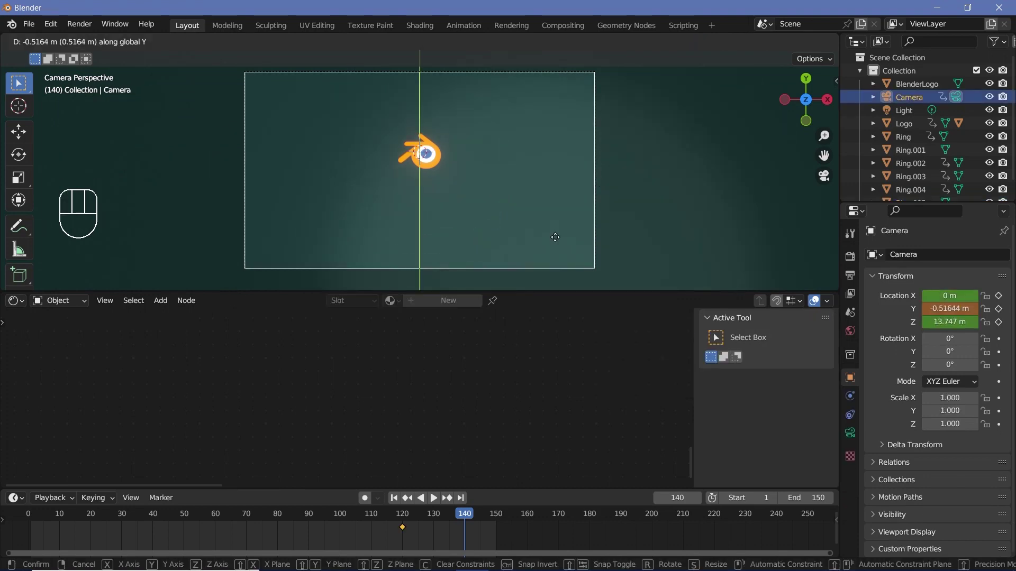
left_click(554, 237)
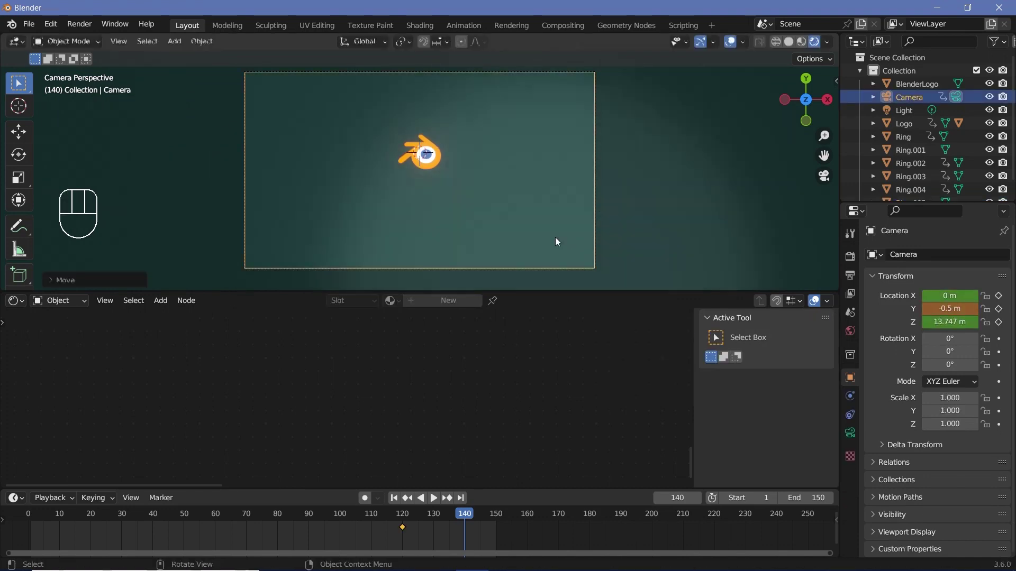
key("i")
left_click(555, 236)
Step: Keyframe the text's Subtract value at 0 on frame 140 and 1 on frame 120
left_click(442, 179)
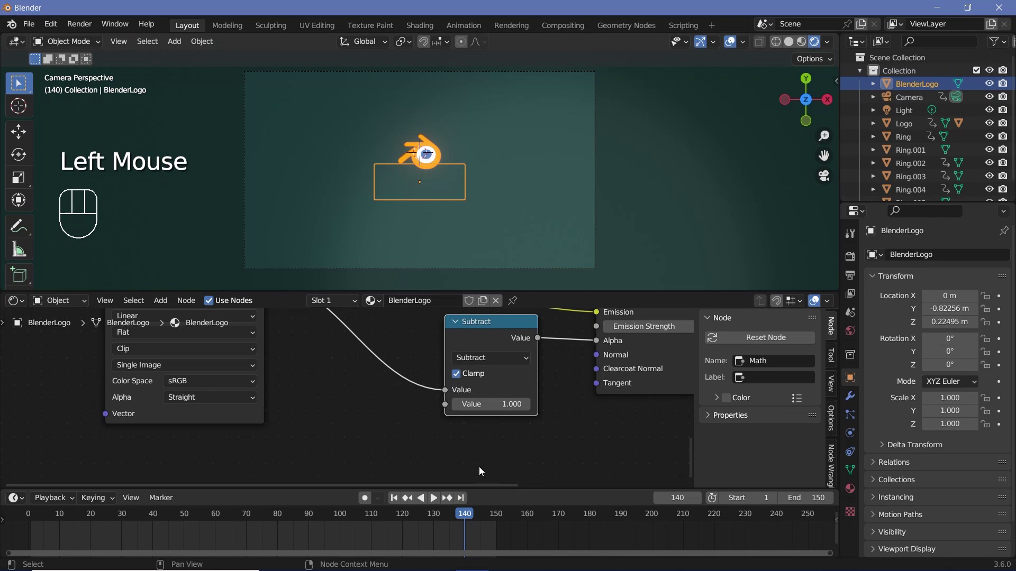
left_click(493, 408)
type("0")
key("Return")
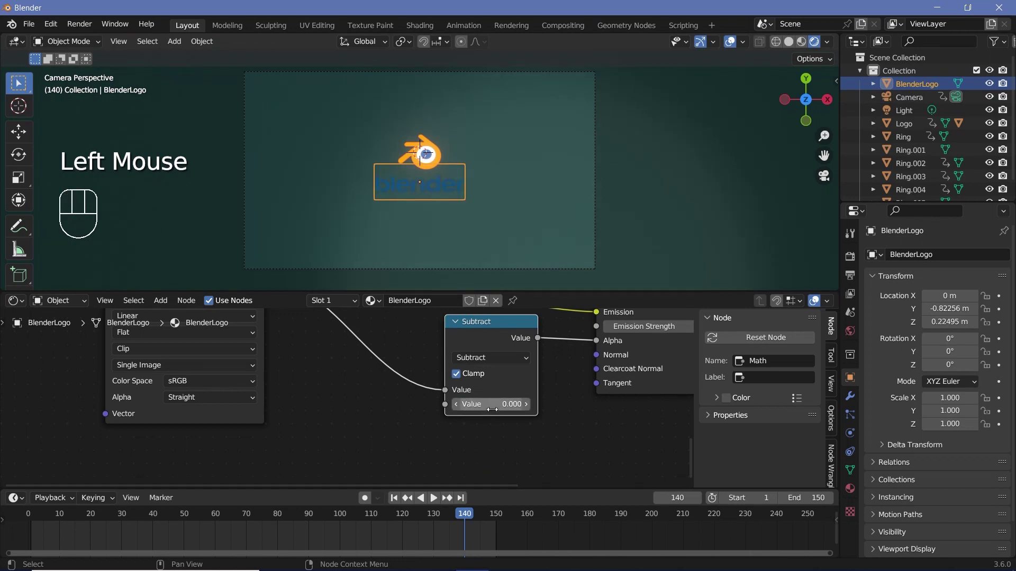
key("i")
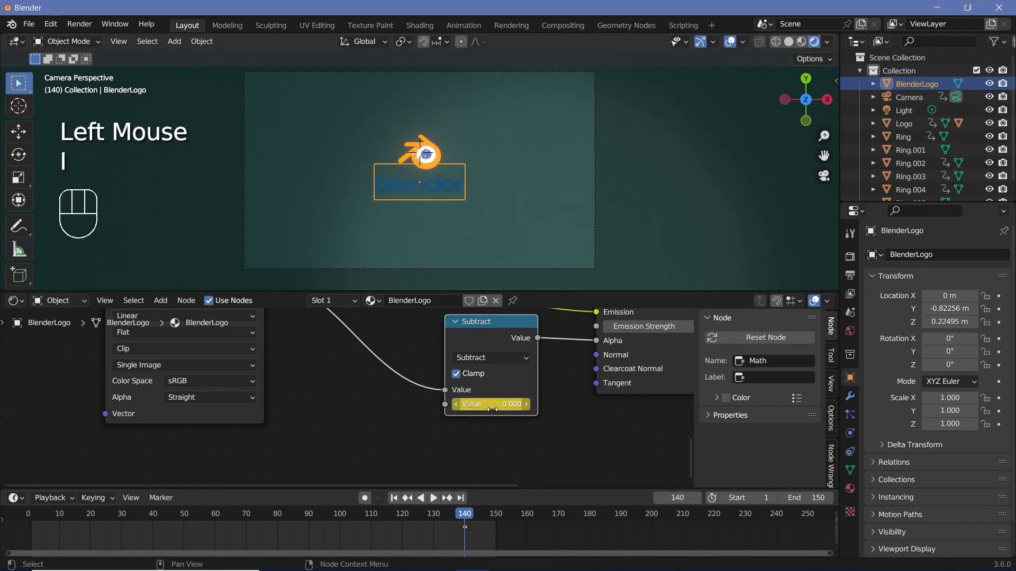
left_click(402, 519)
double_click(494, 405)
type("1")
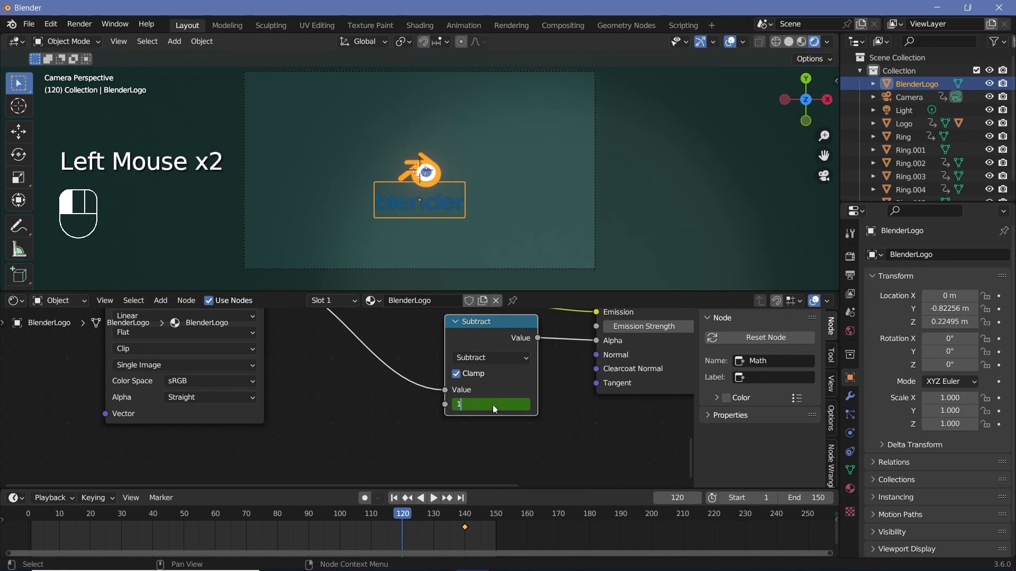
key("Return")
key("i")
Step: Preview the text fade-in, then move the camera keyframes ten frames earlier
left_click_drag(400, 514, 387, 513)
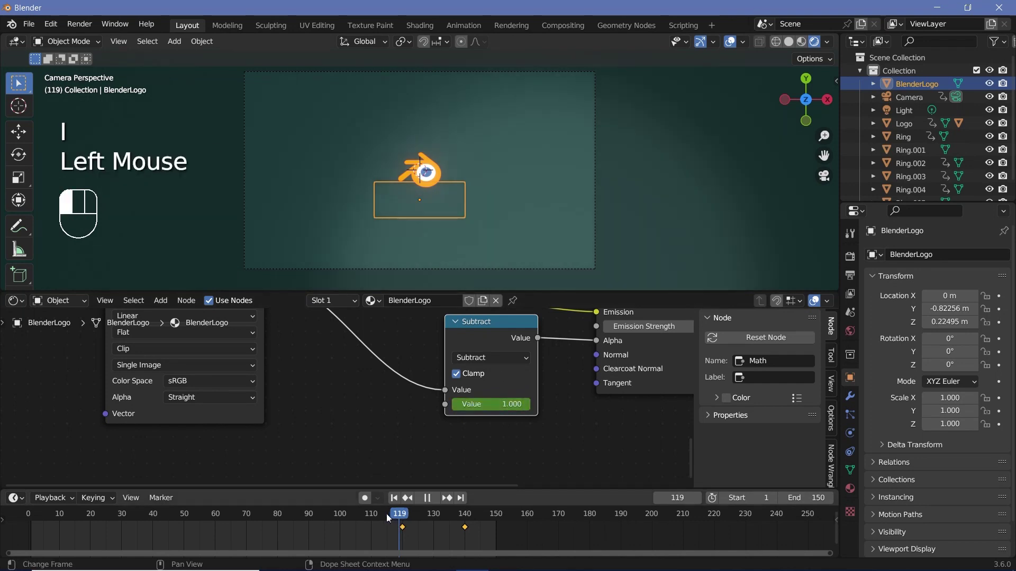
key("space")
key("space")
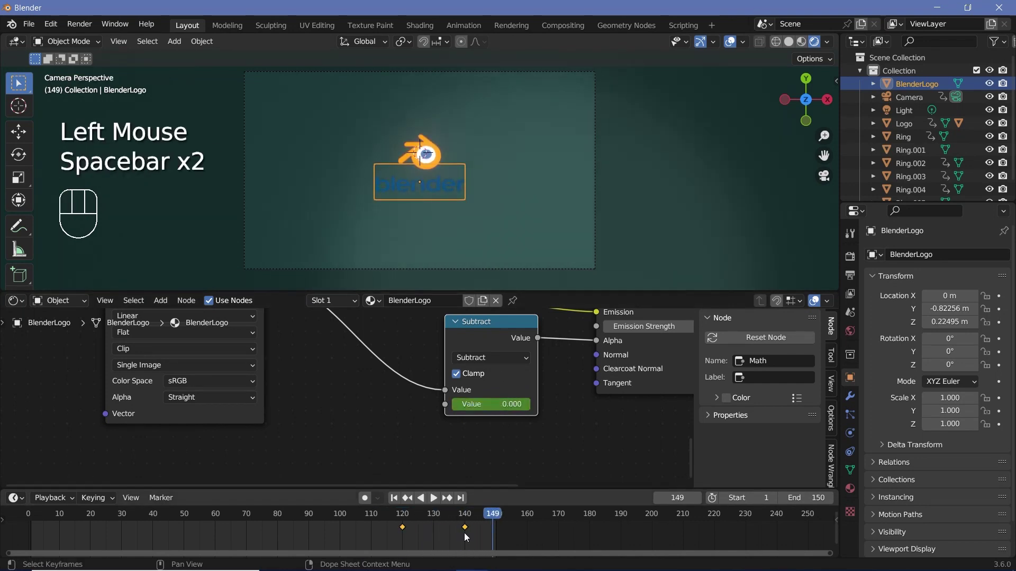
left_click_drag(465, 524, 465, 524)
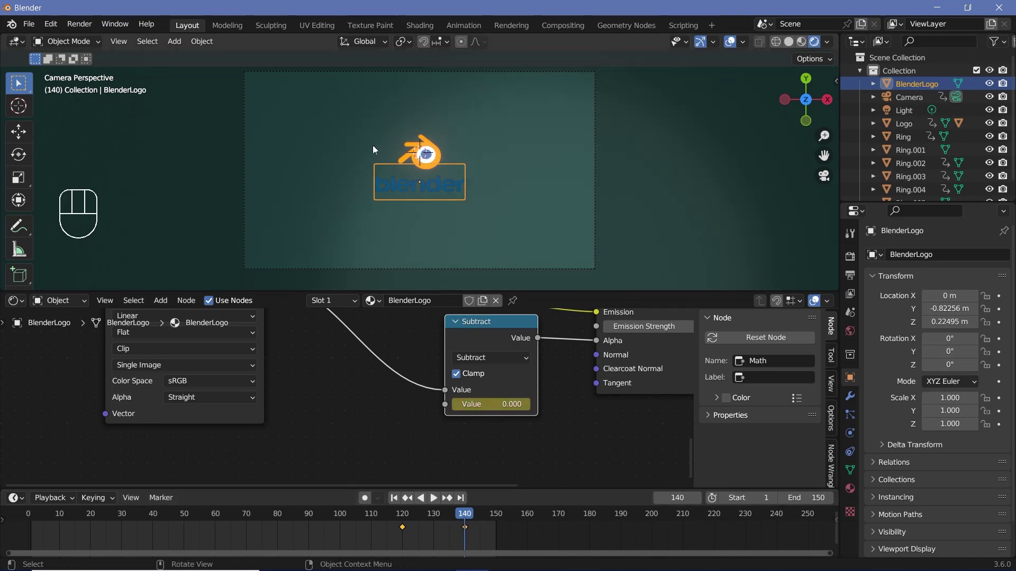
left_click(693, 254)
left_click(695, 259)
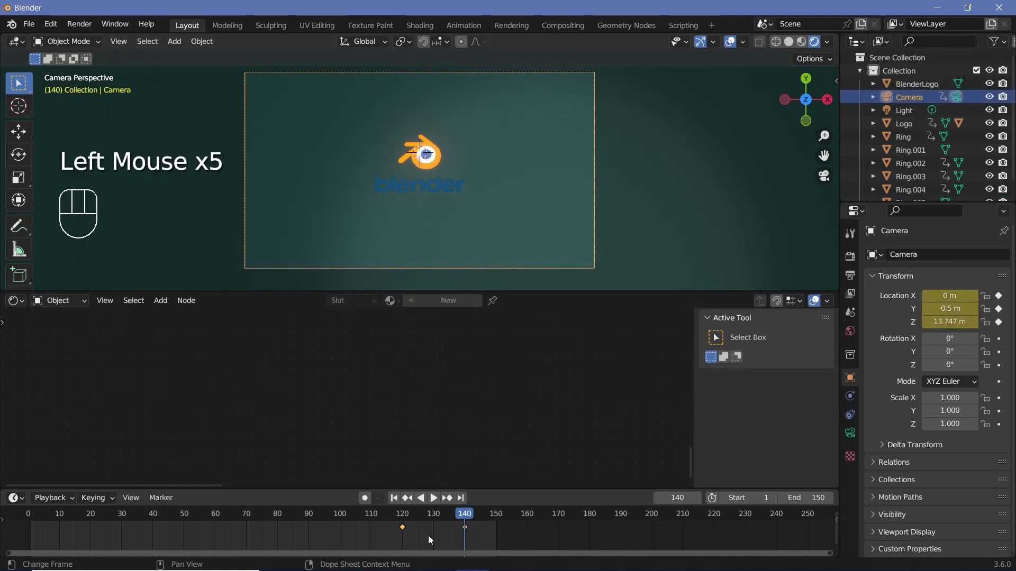
key("g")
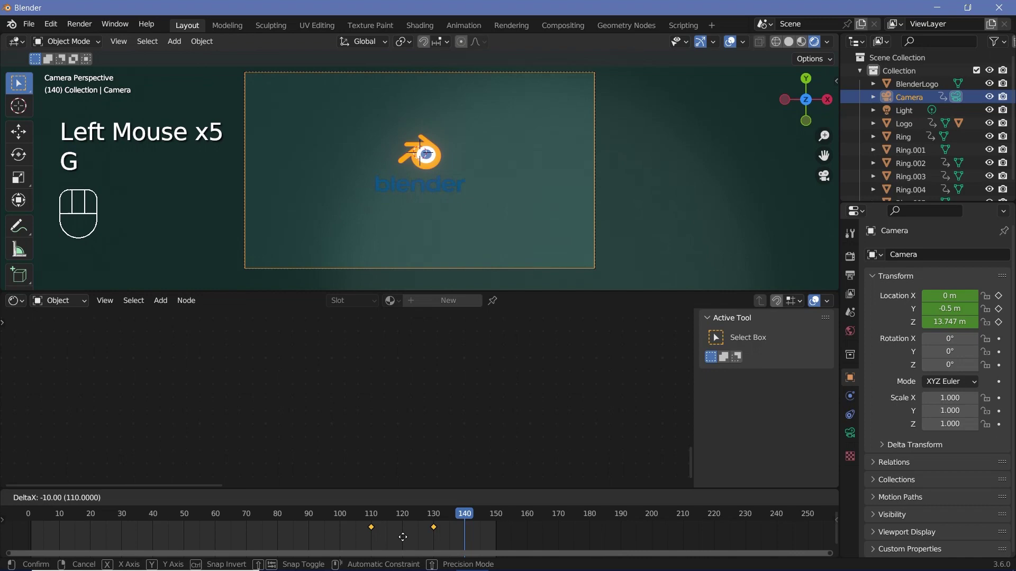
left_click(532, 180)
Step: Hide the viewport overlays and play back the animation
key("space")
scroll(537, 175, "up", 2)
scroll(537, 174, "down", 2)
key("space")
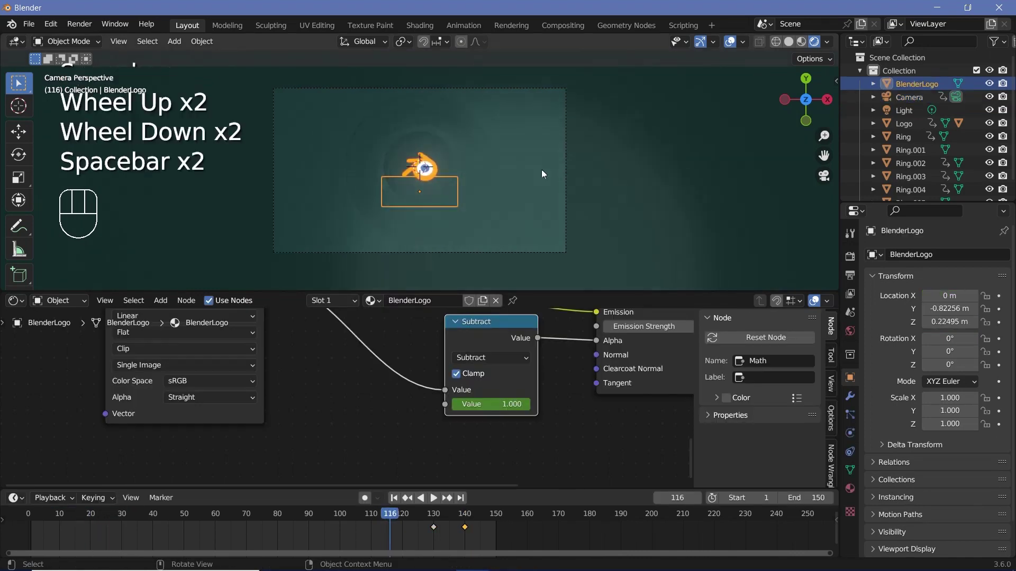
left_click(729, 42)
key("space")
key("space")
Step: Open the top-bar Render menu to reach the animation render command
left_click(80, 24)
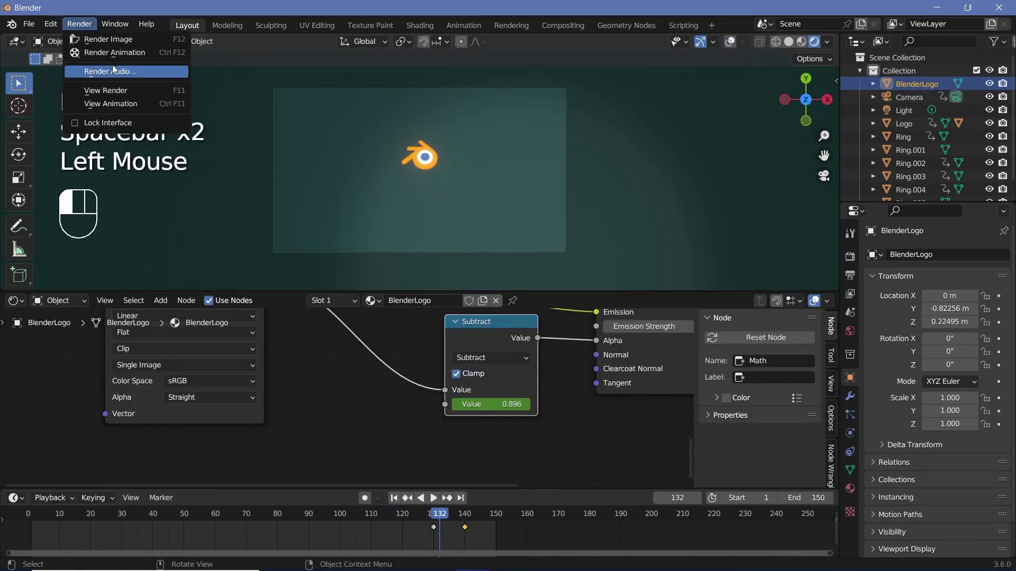